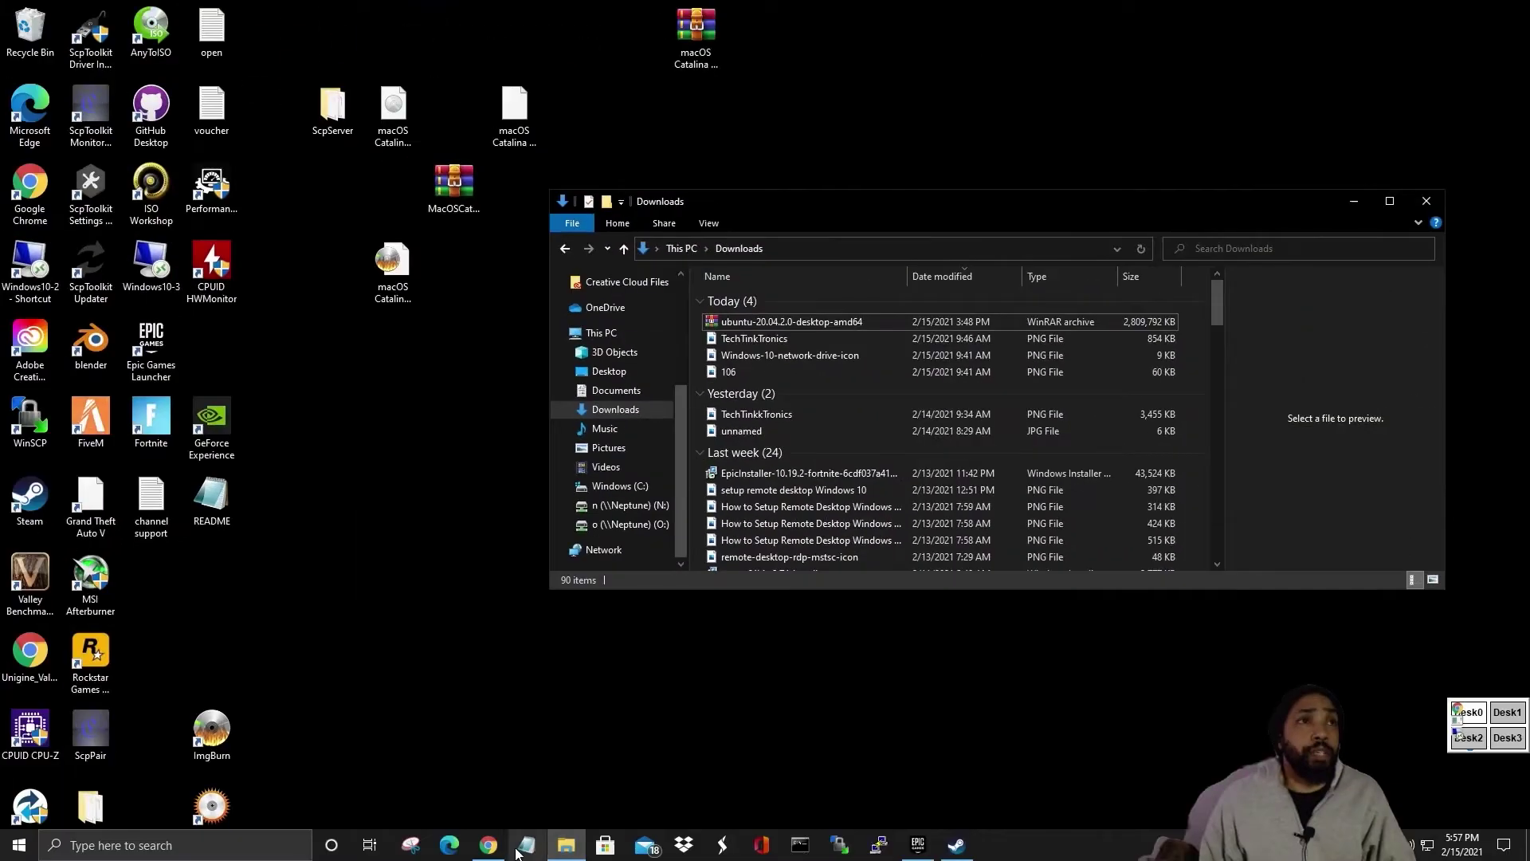
- Bring the Chrome window with the AllMyLinks profile page to the front
click(494, 844)
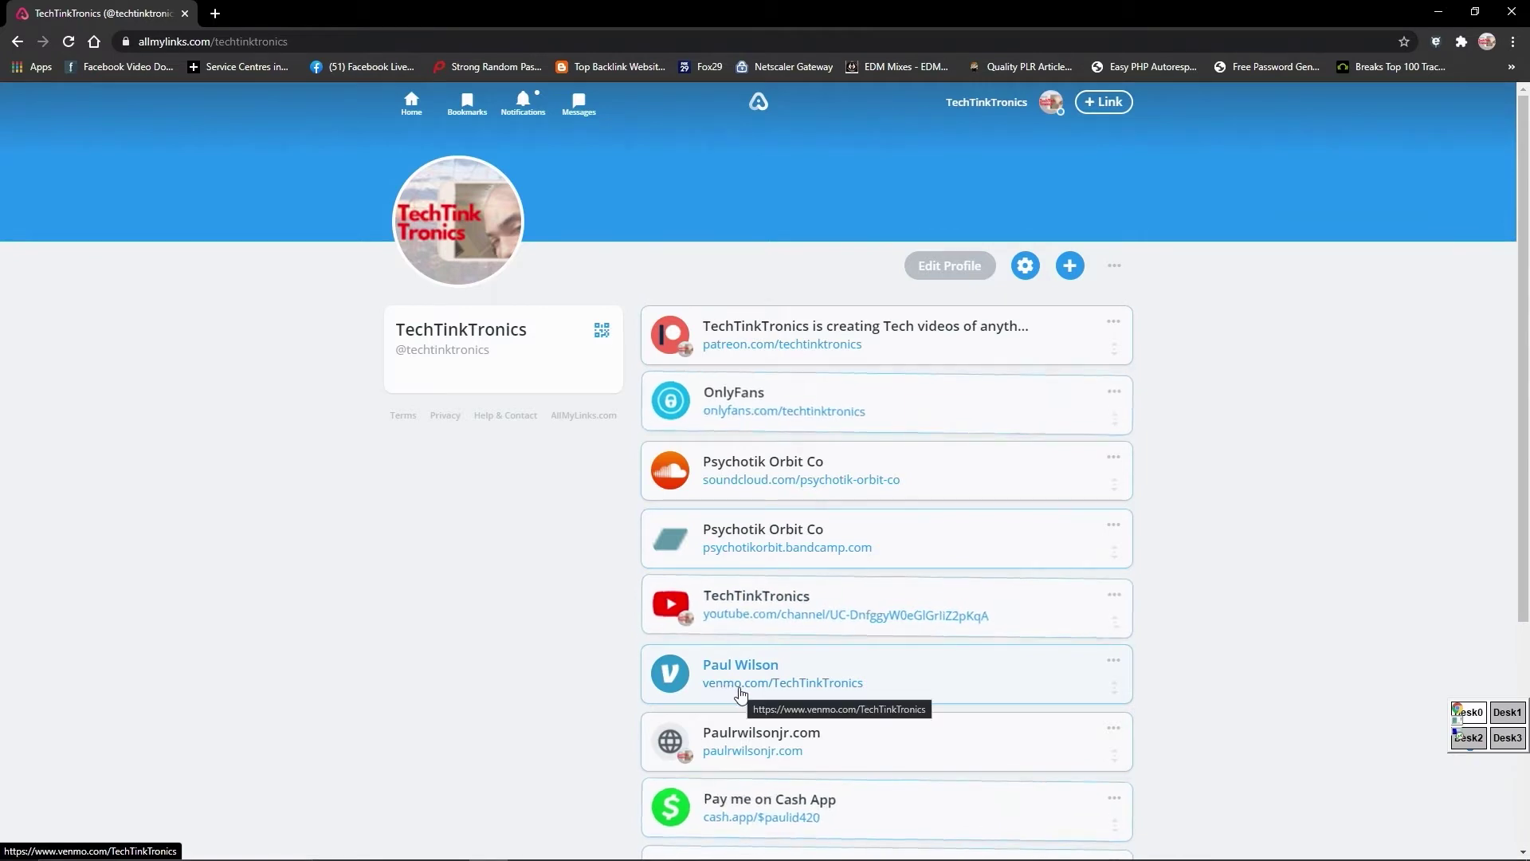
- Browse the AllMyLinks links down to Twitter and back, then go to Chrome's New Tab page
scroll(742, 686, down, 2)
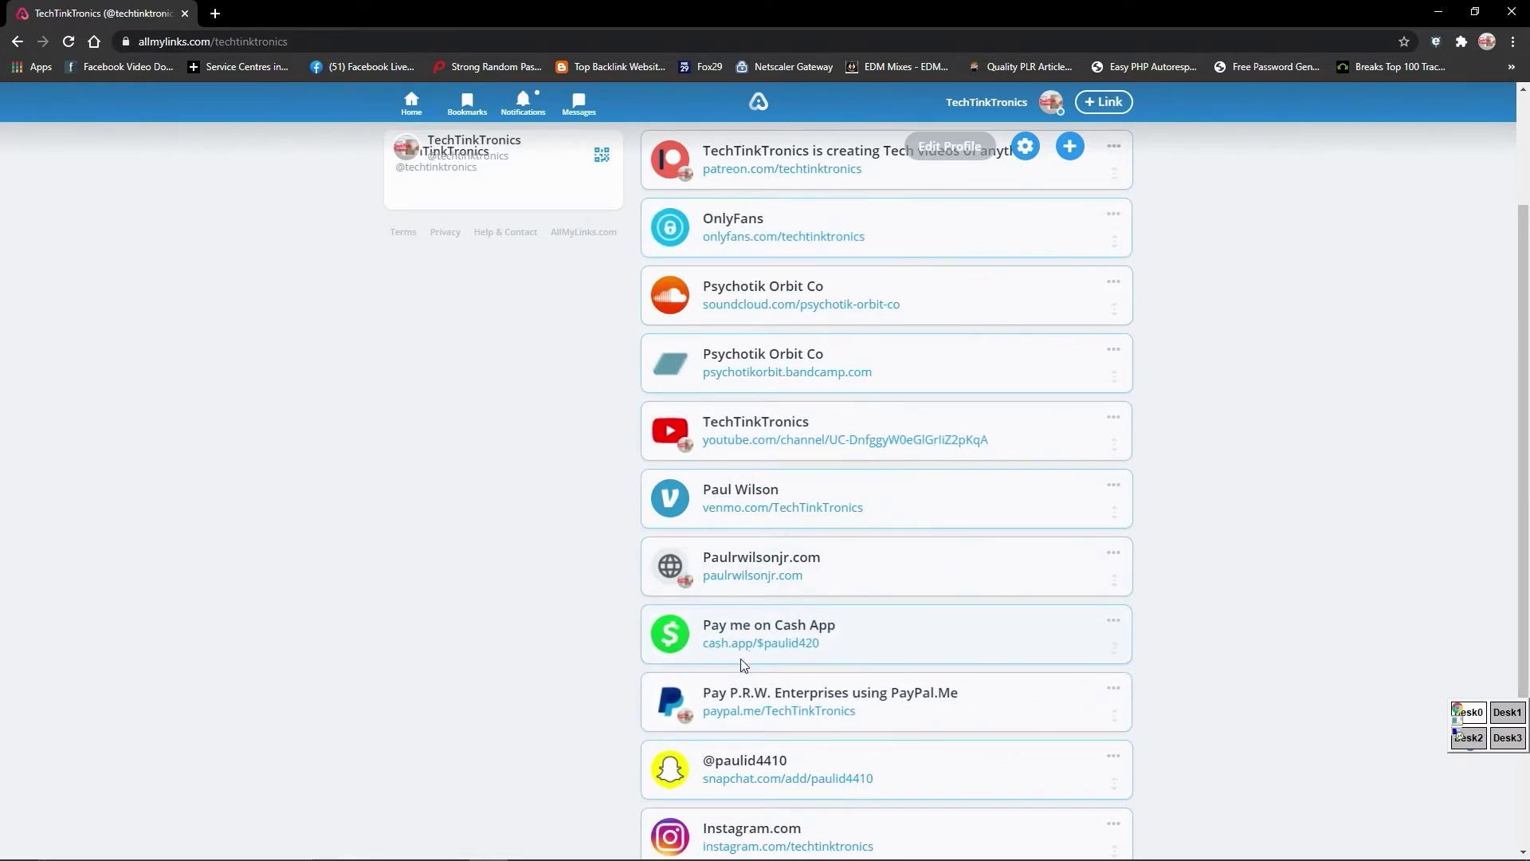
scroll(785, 702, down, 1)
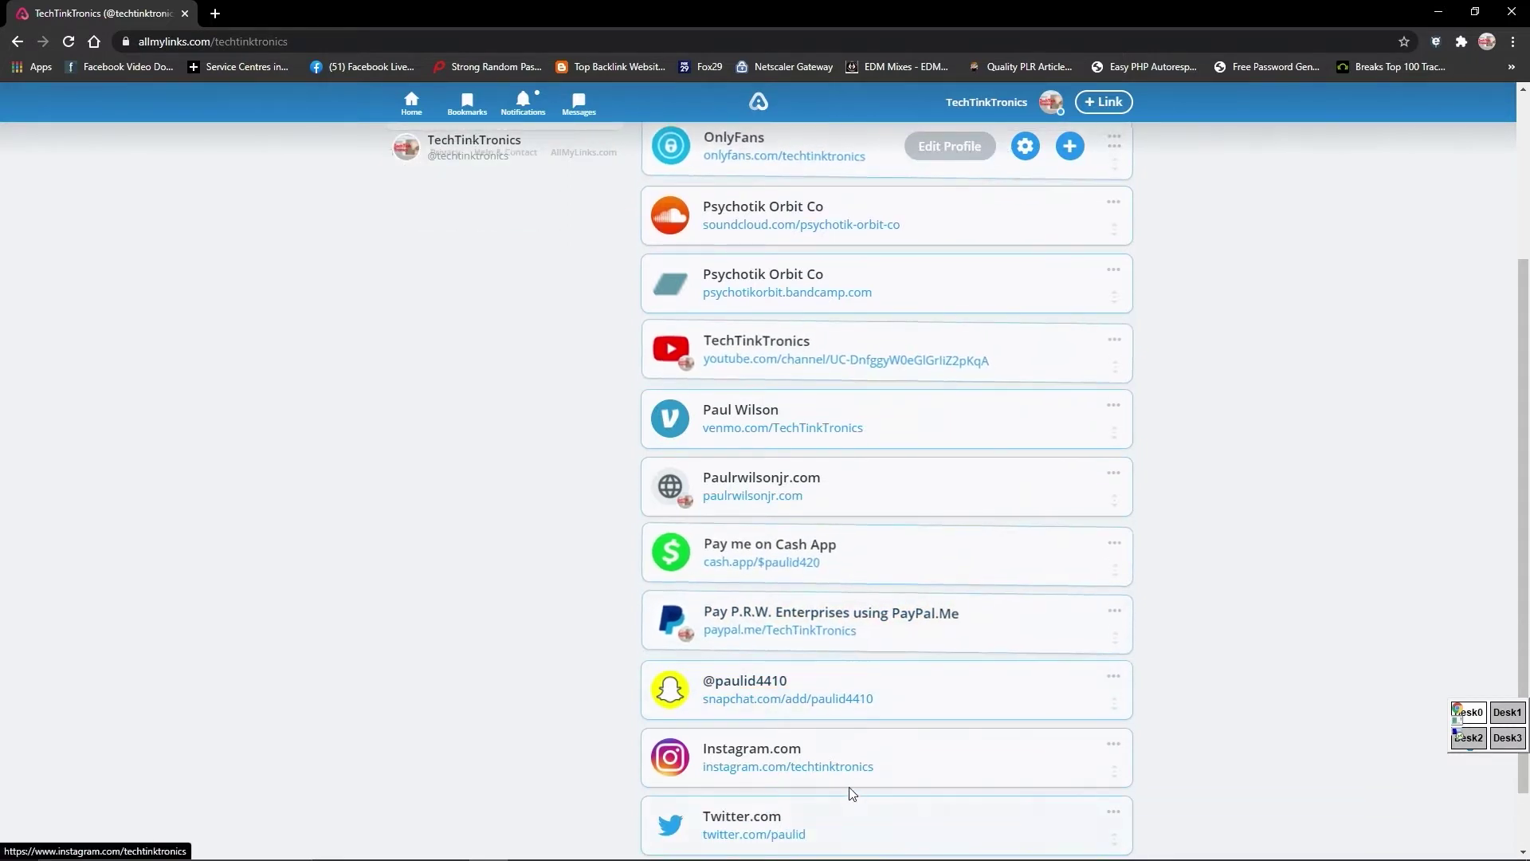
scroll(821, 736, down, 1)
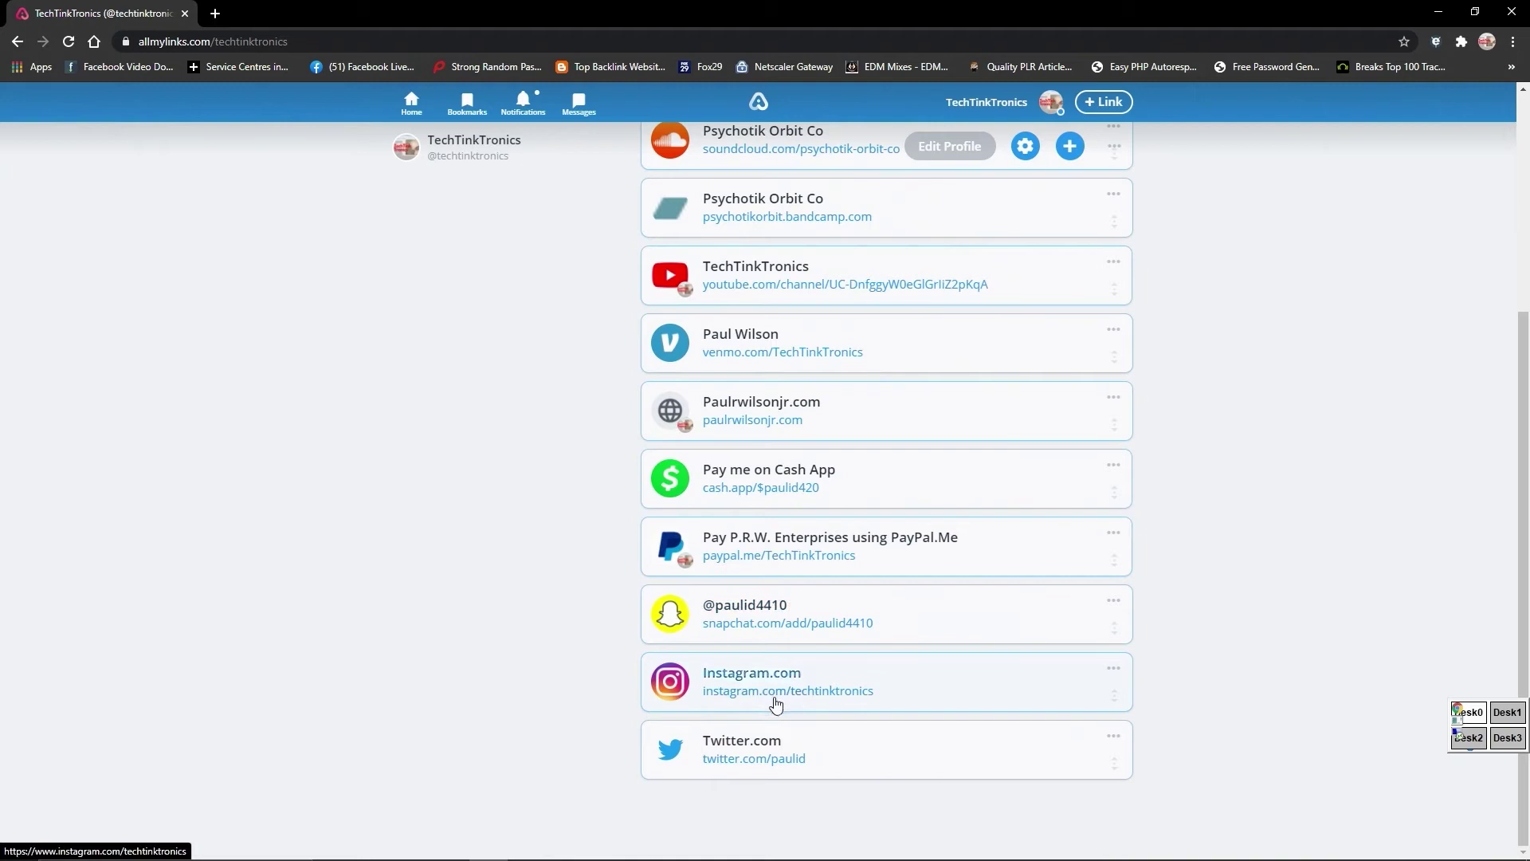
scroll(921, 722, up, 4)
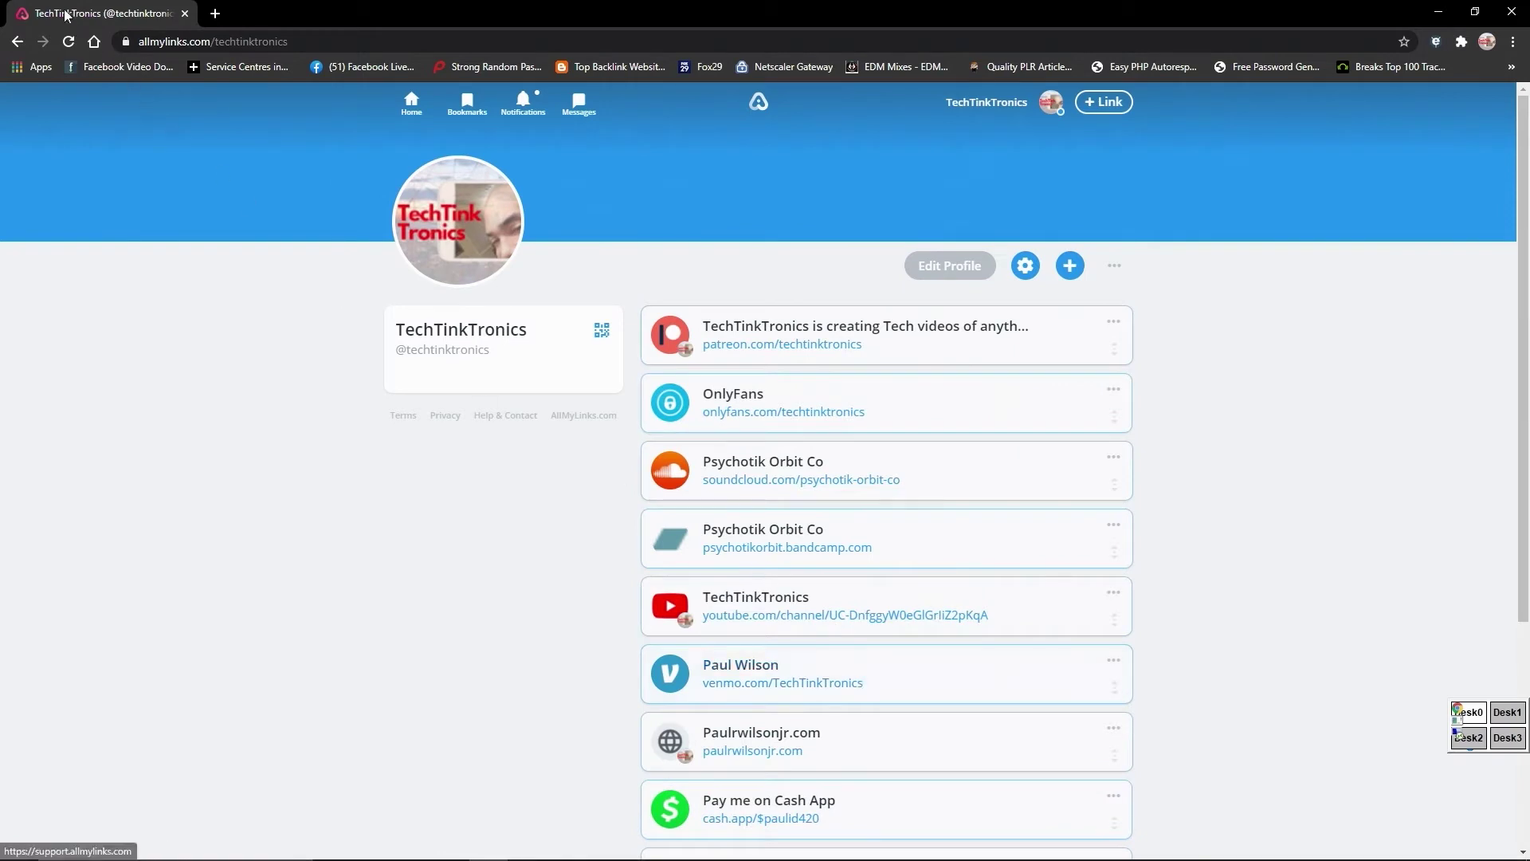
click(94, 43)
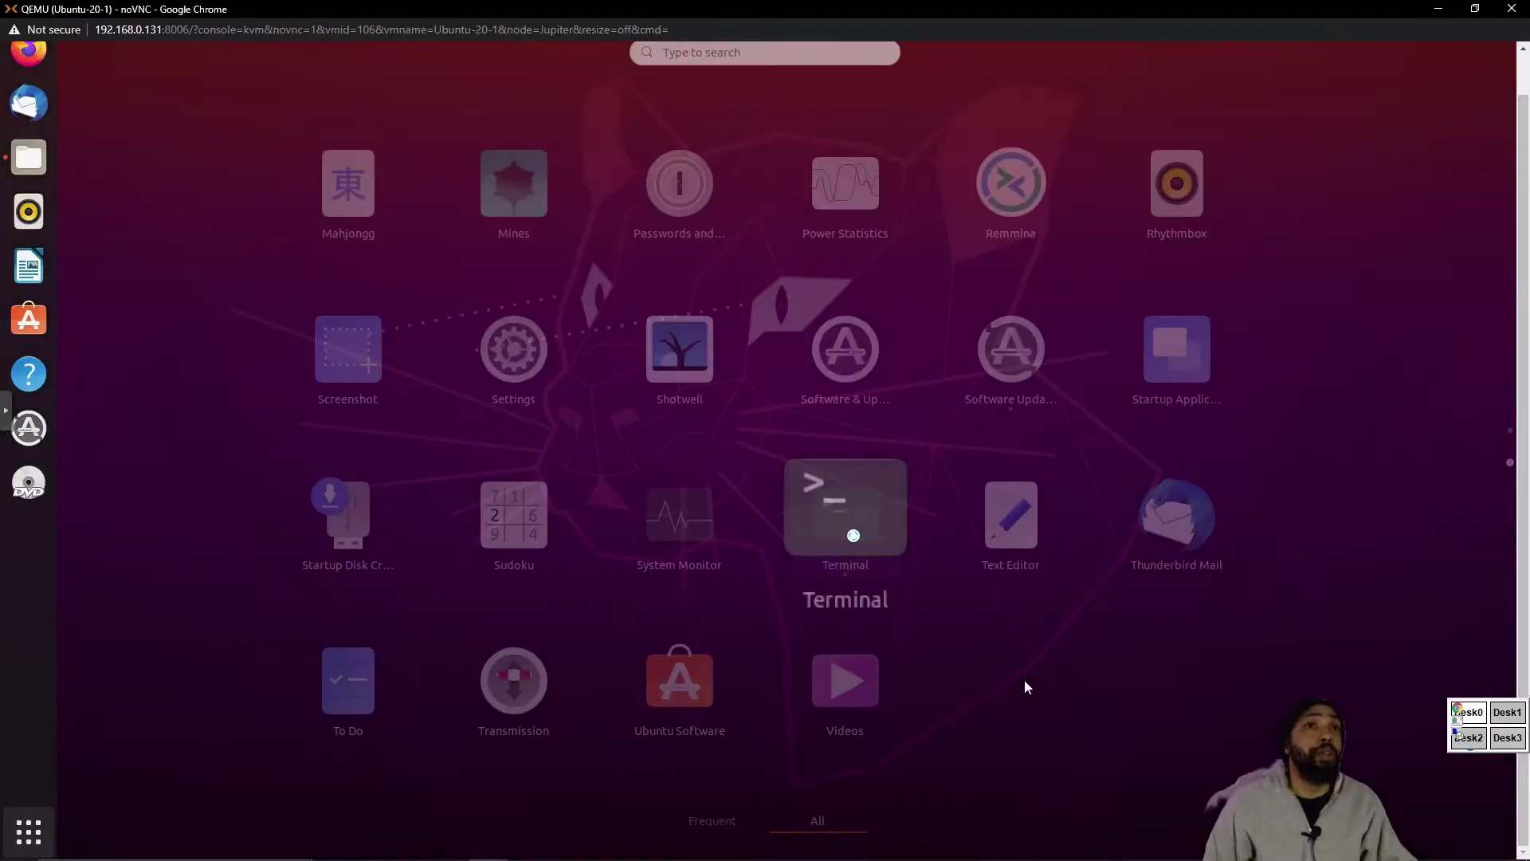
- In a new terminal, install xrdp with sudo apt install xrdp, authenticating and confirming with Y
key(Return)
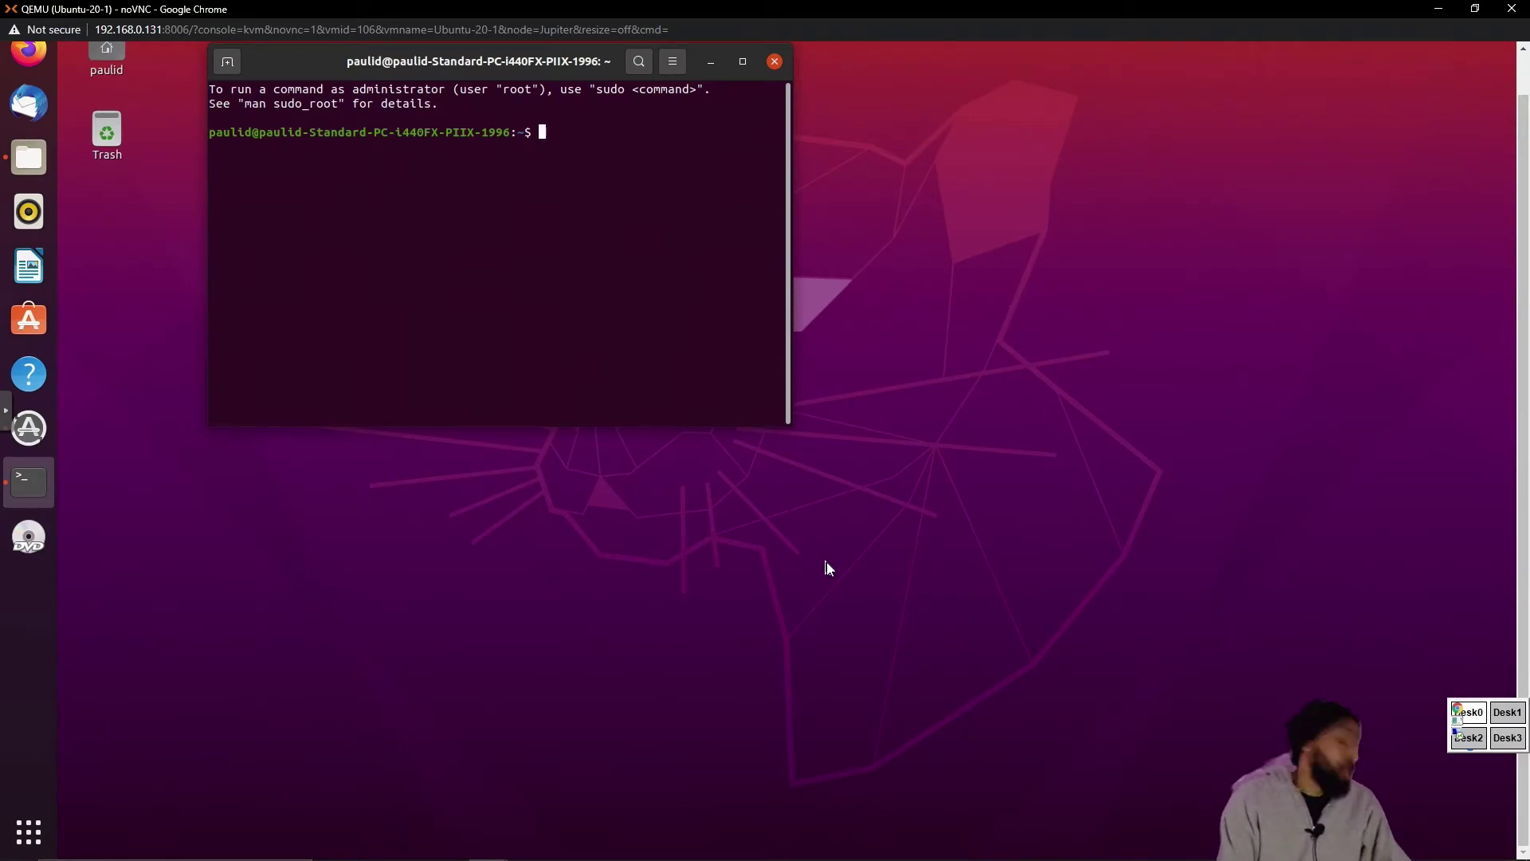
text(sudo apt install xrdp)
key(Return)
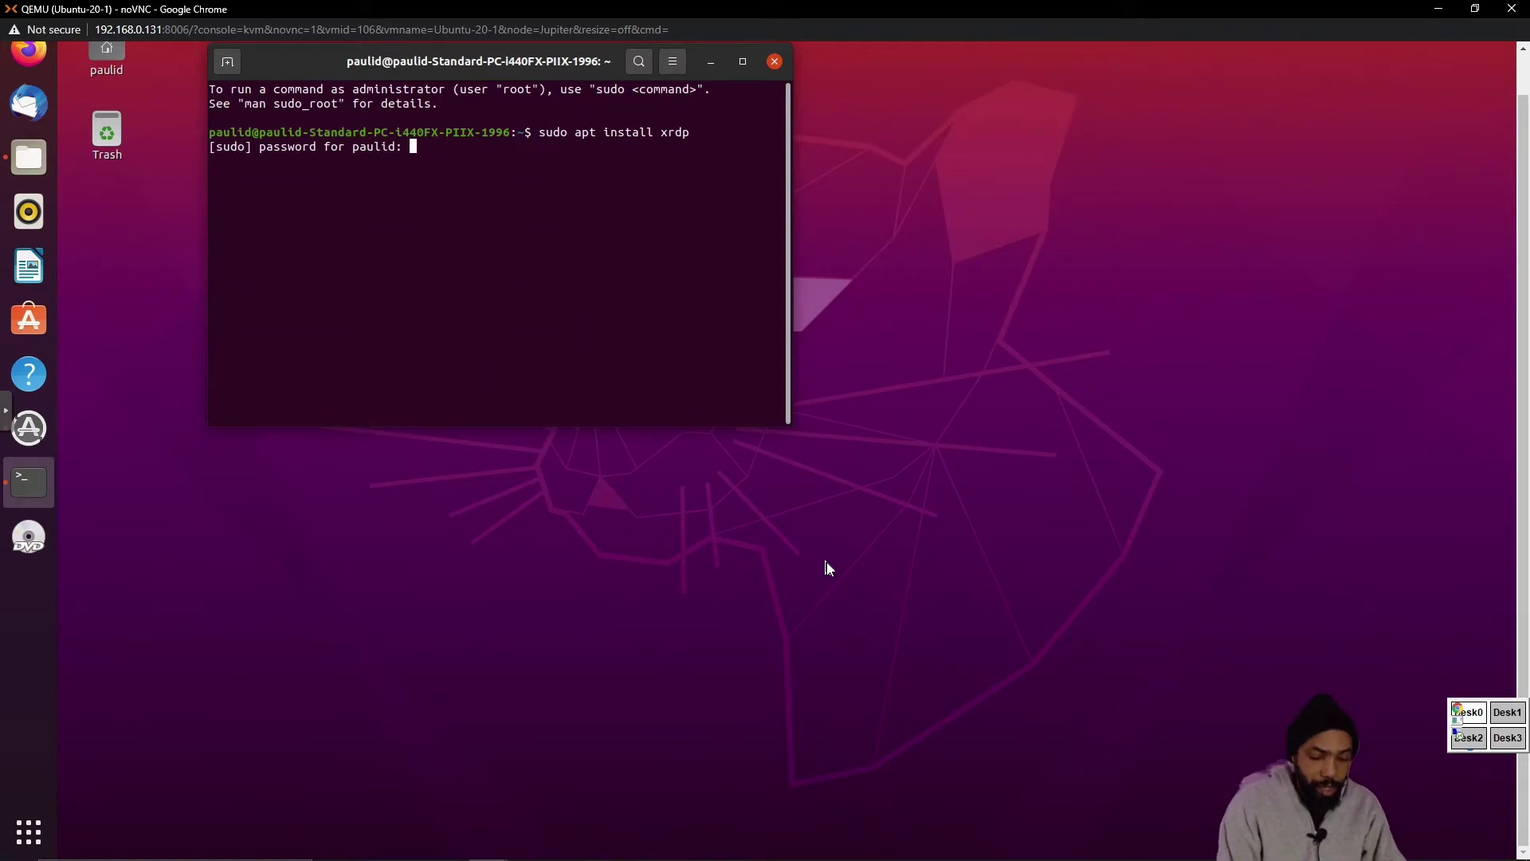
key(Return)
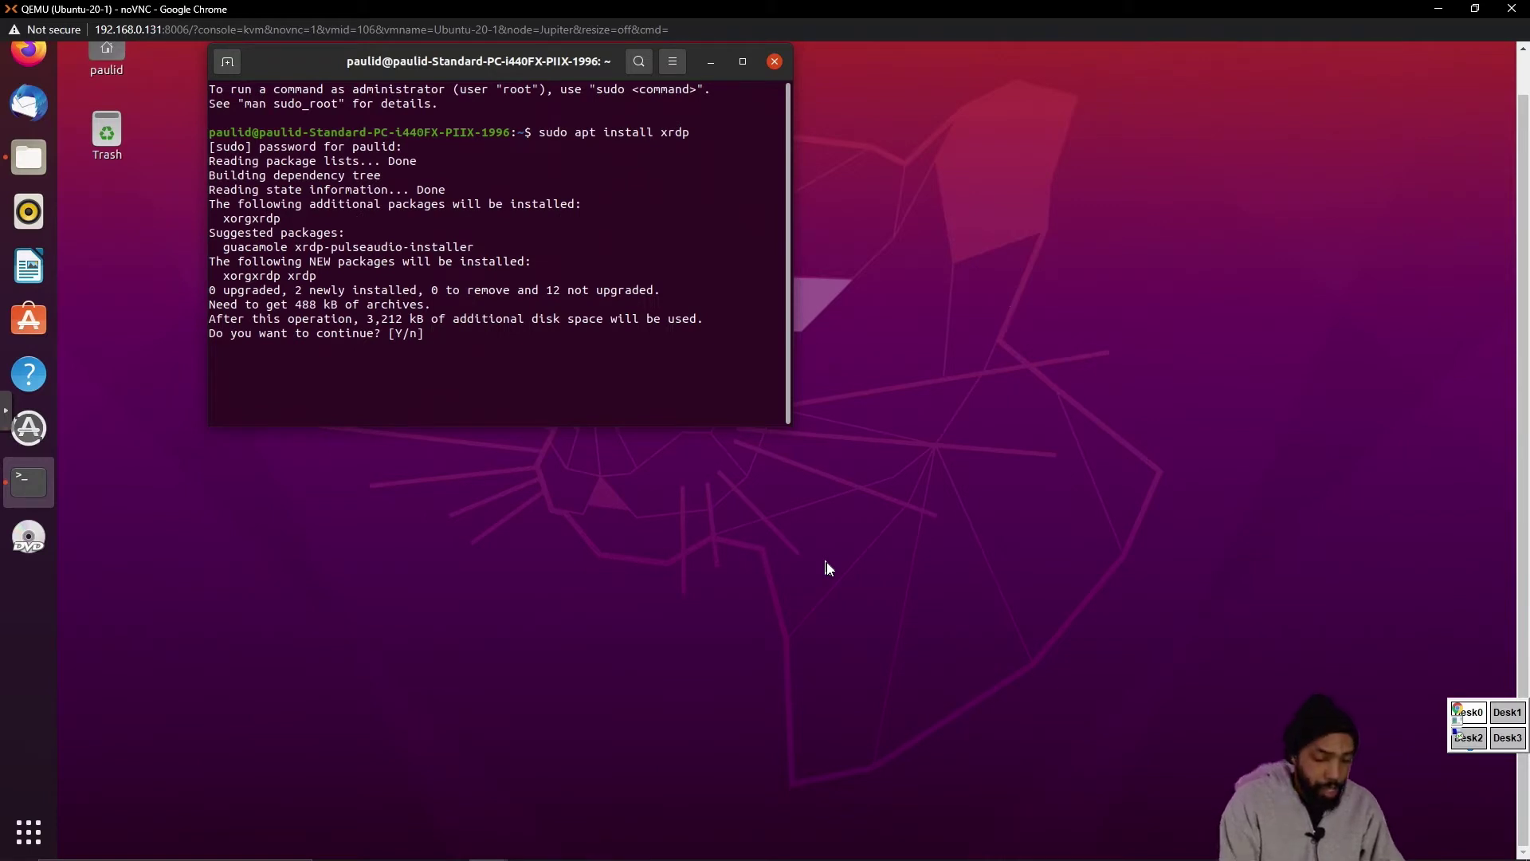
text(Y)
key(Return)
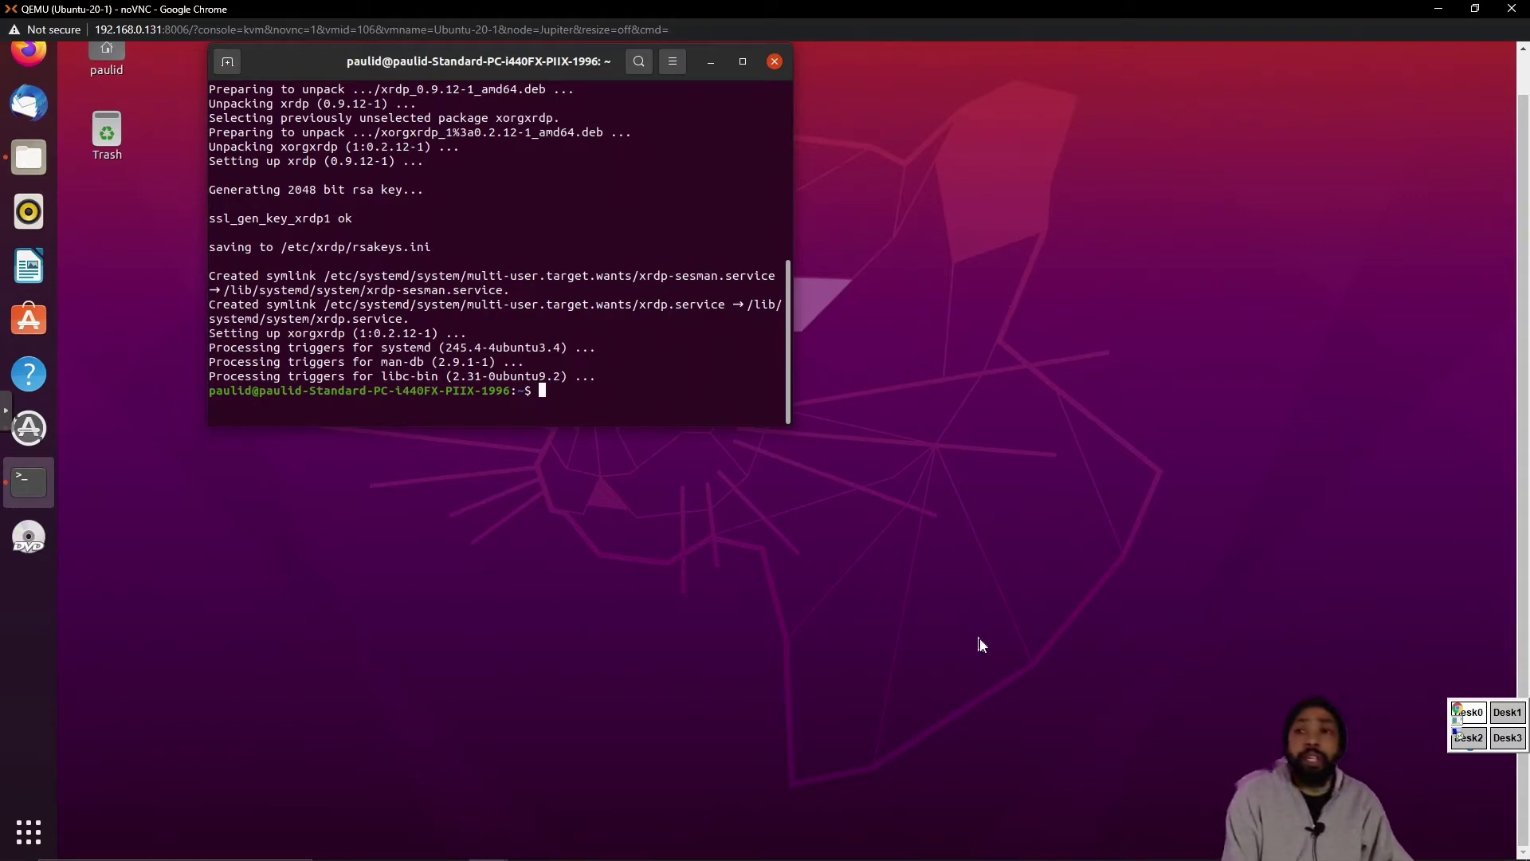
- Run sudo systemctl enable --now xrdp so xrdp starts now and at boot
text(sudo systemctl enable --)
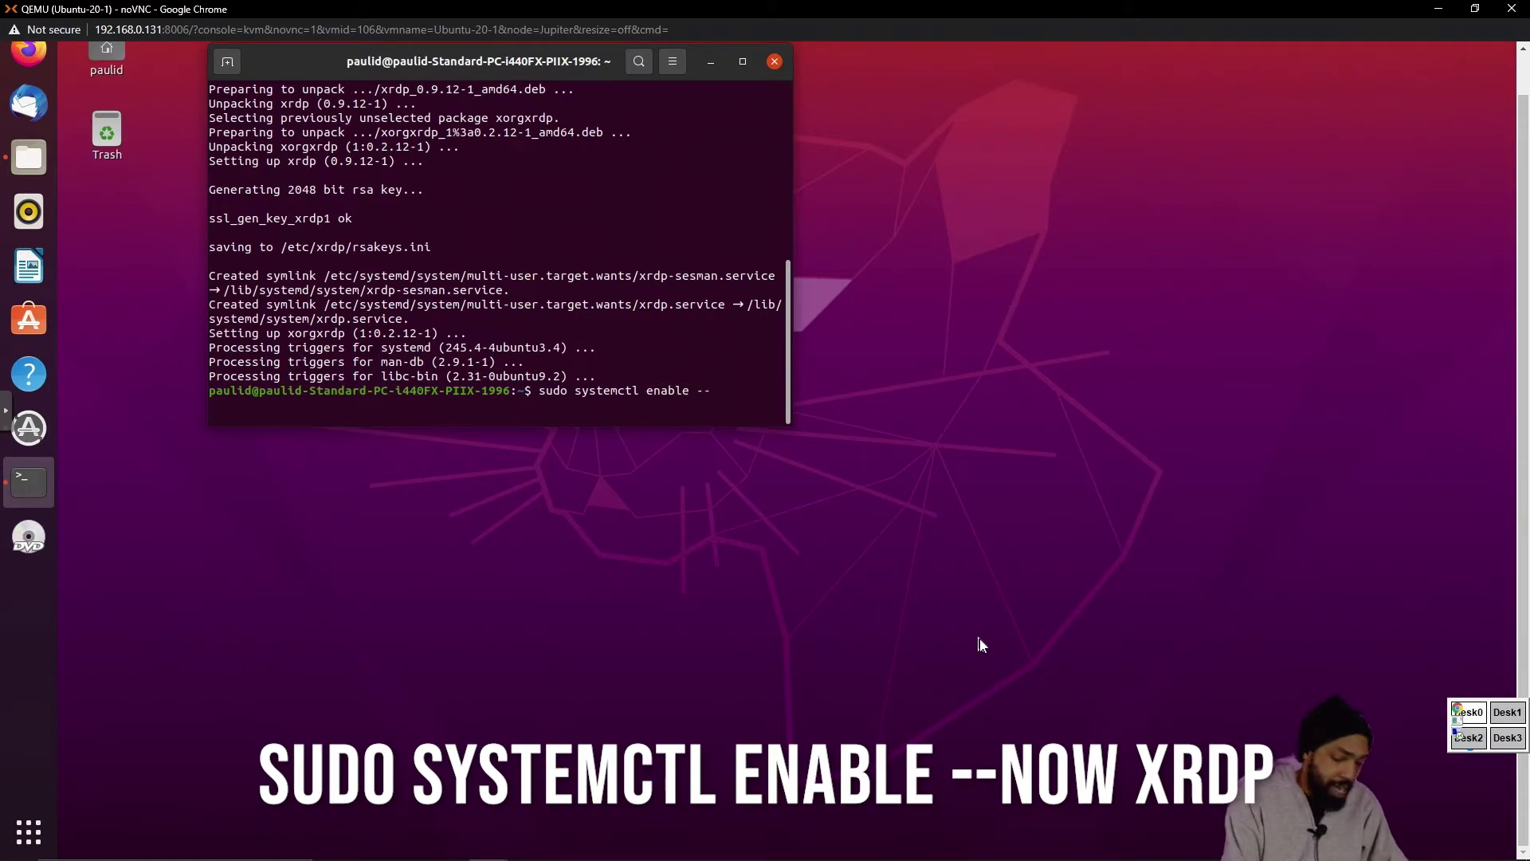
text(now xrdp)
key(Return)
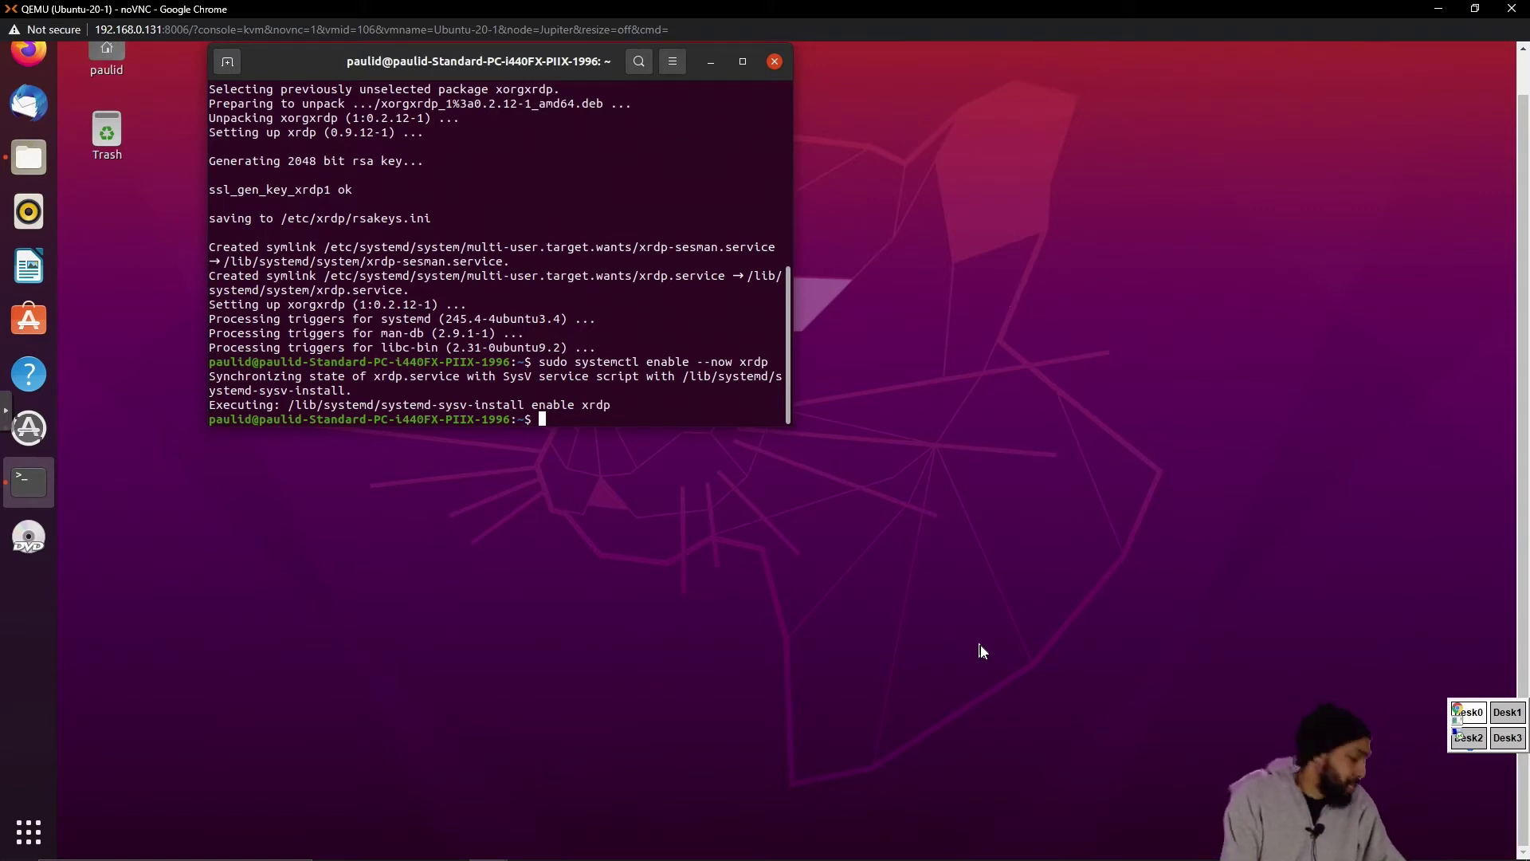
- Allow TCP port 3390 with sudo ufw allow from any to any port 3390 proto tcp, fixing the 'udw' typo
text(sudo u)
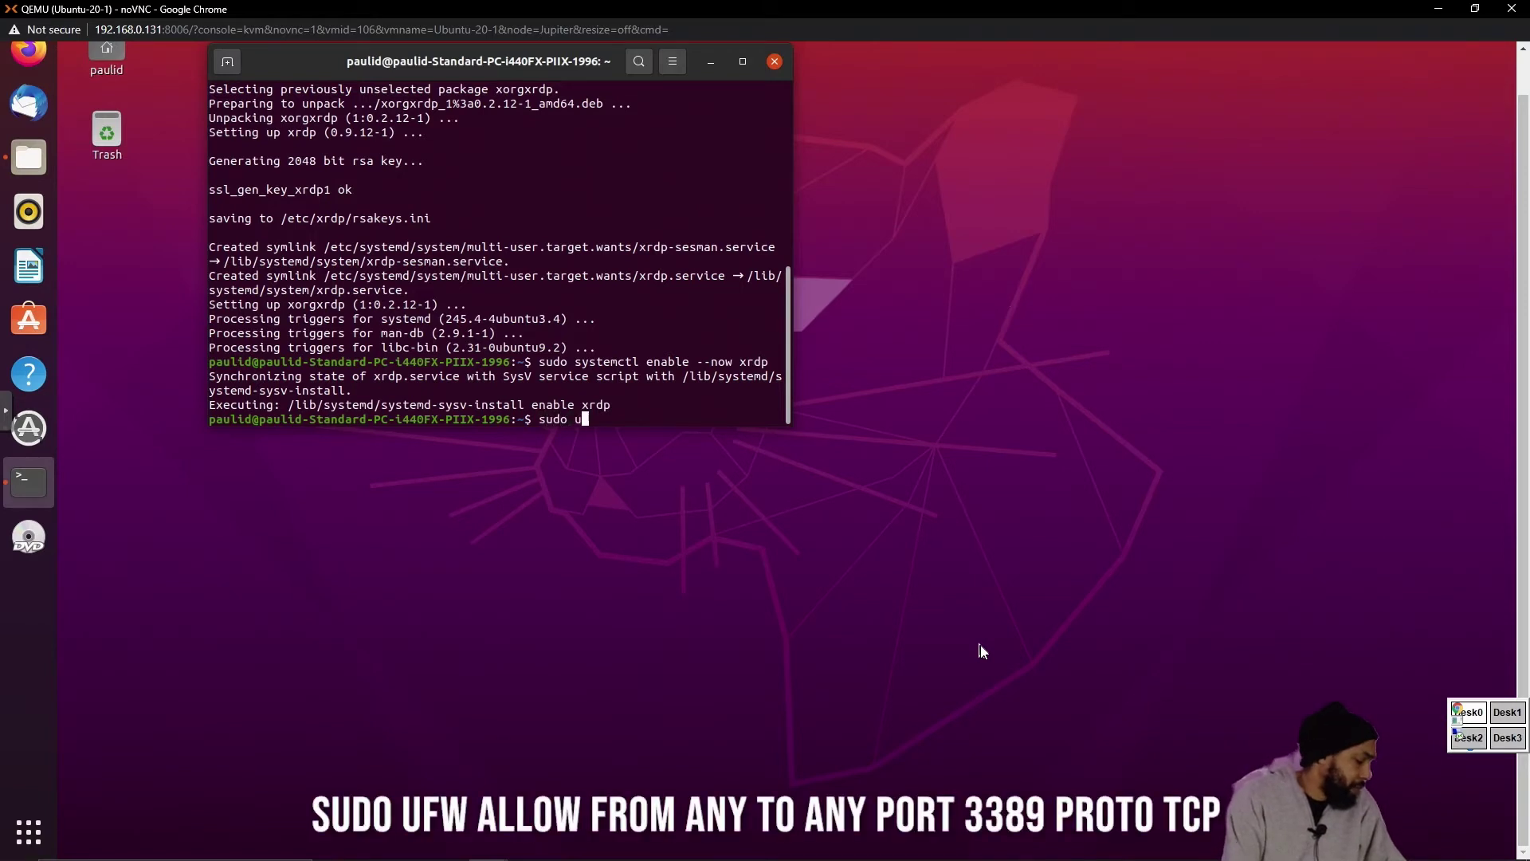
text(dw al)
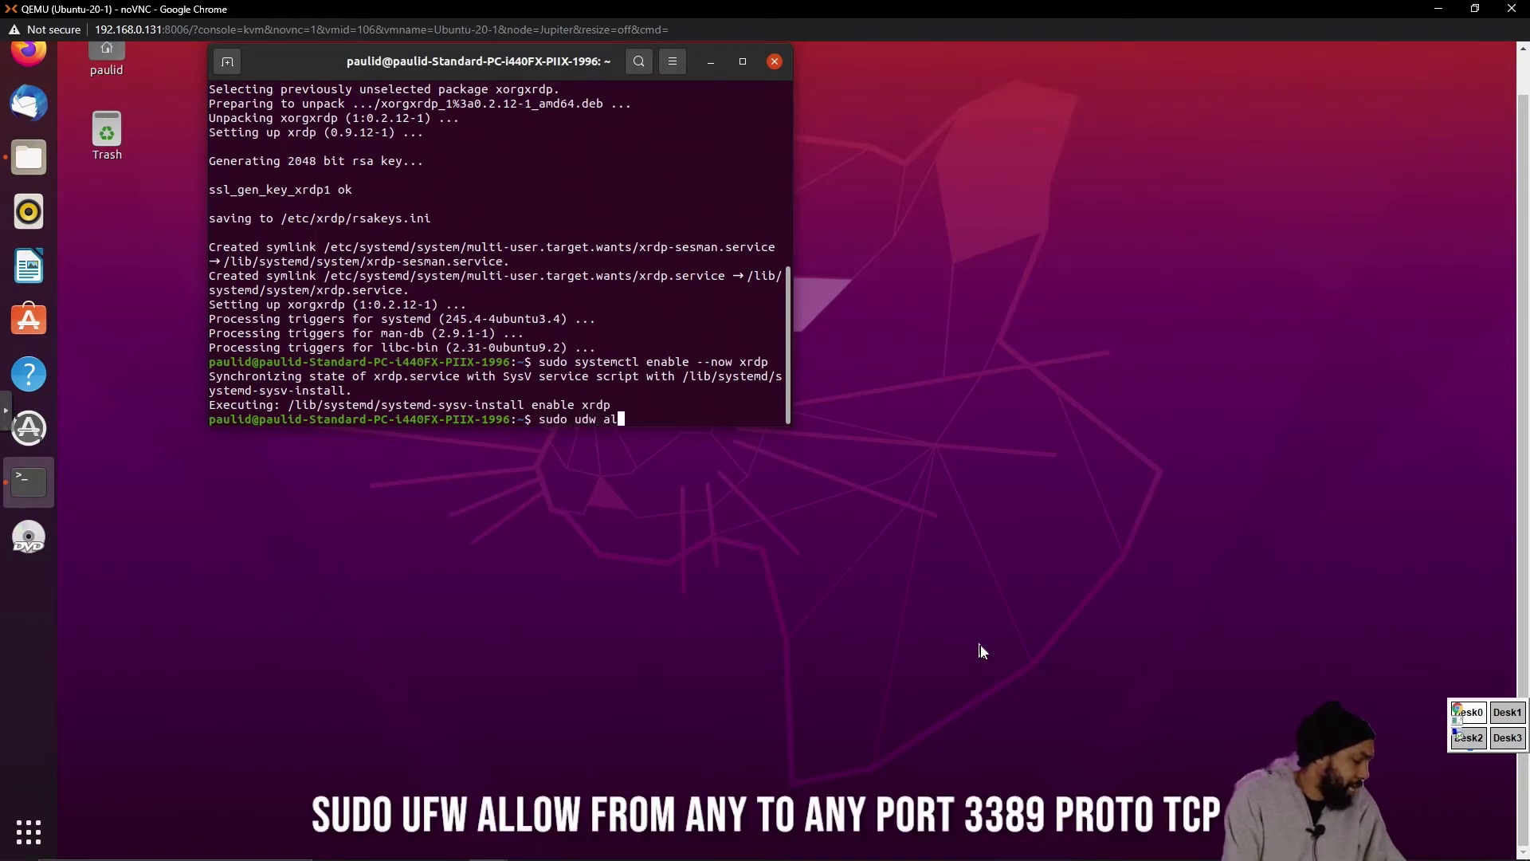
text(low from an)
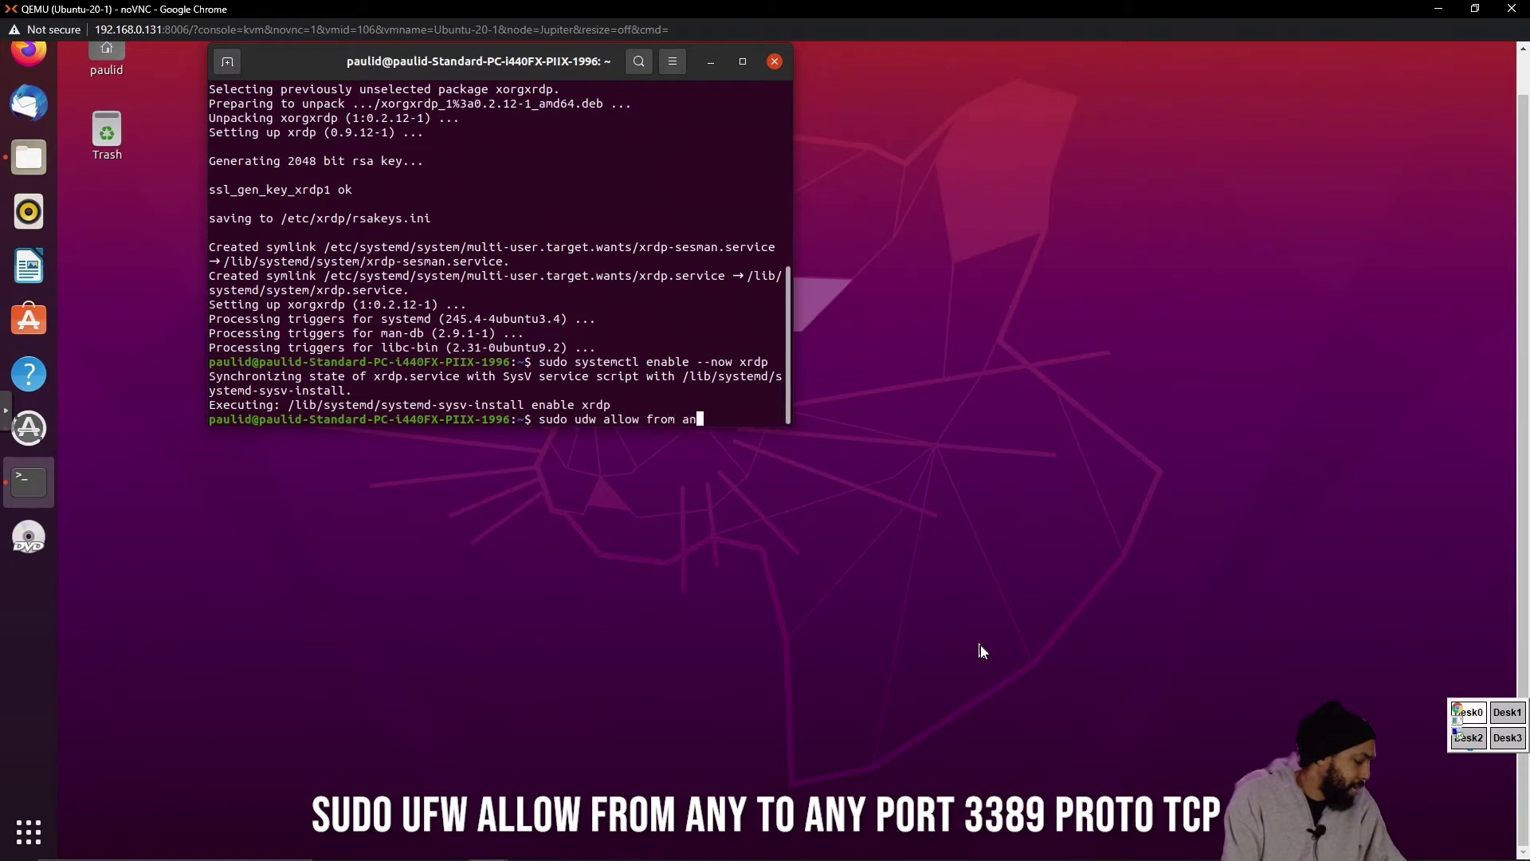
text(y to any )
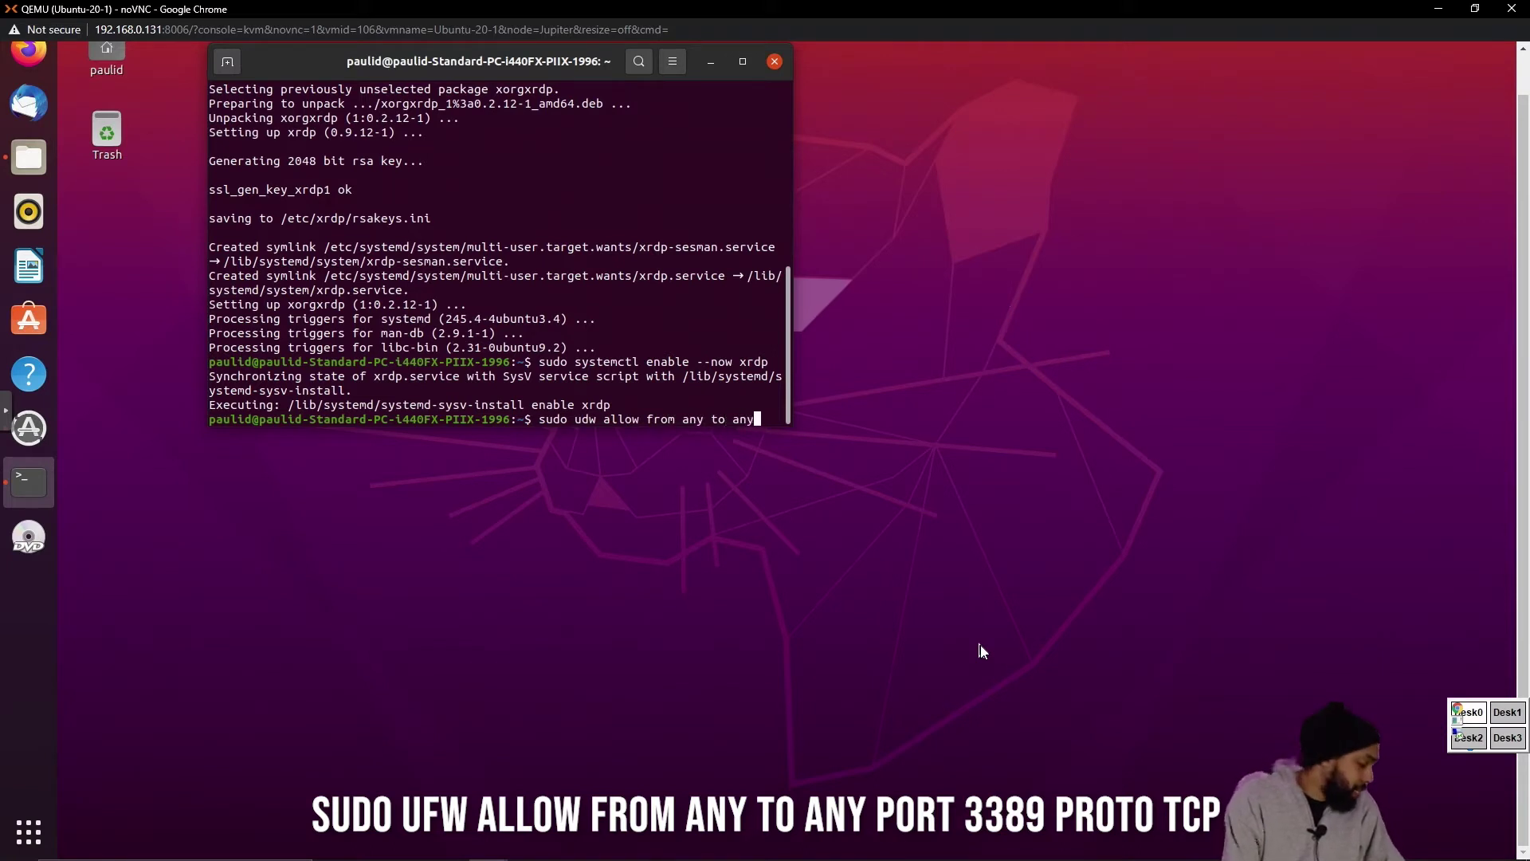
text(port)
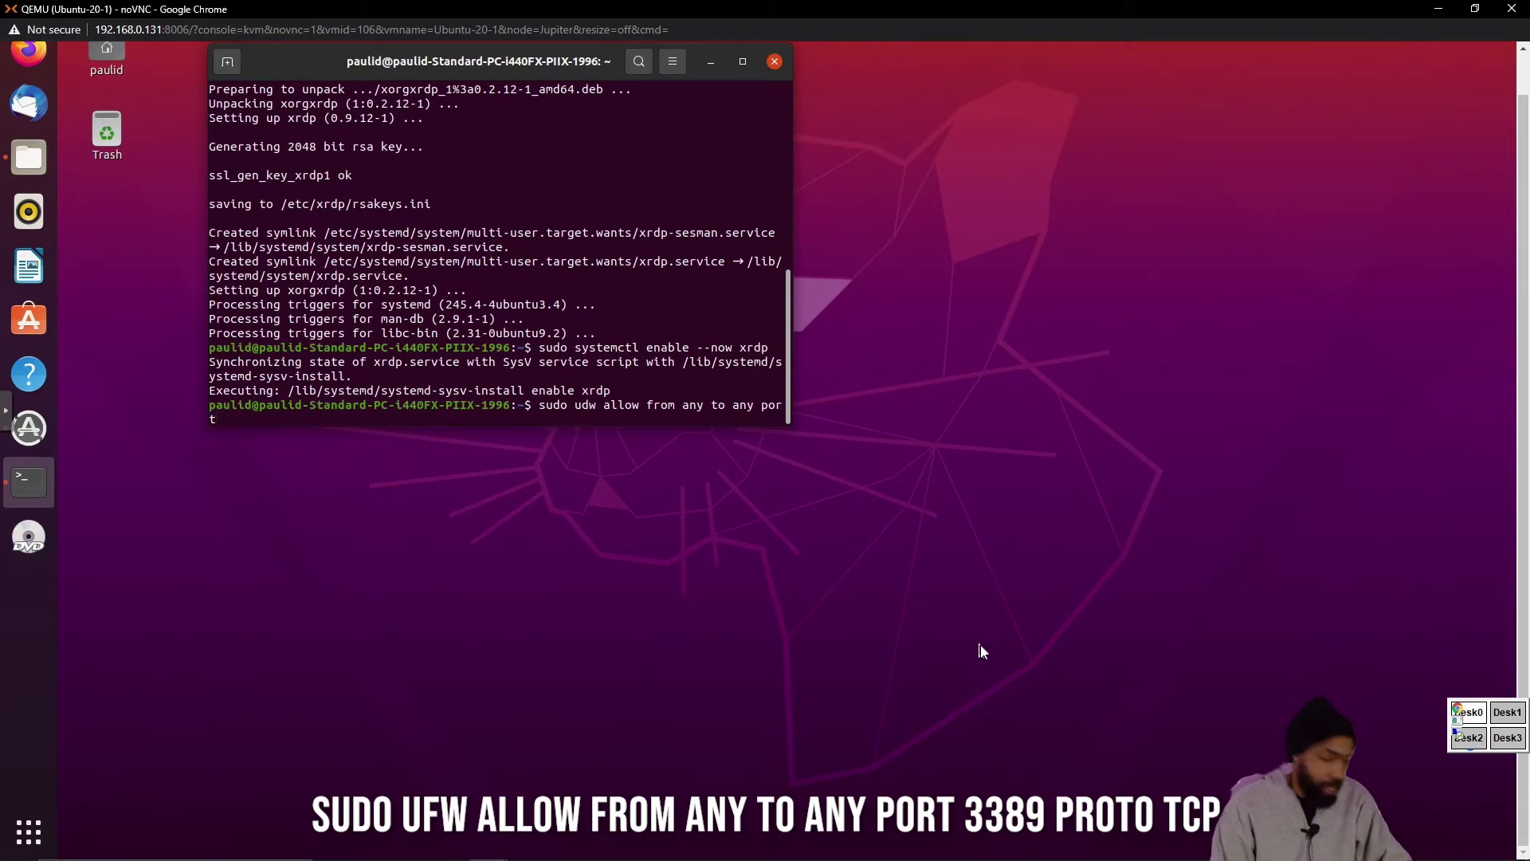
text(33)
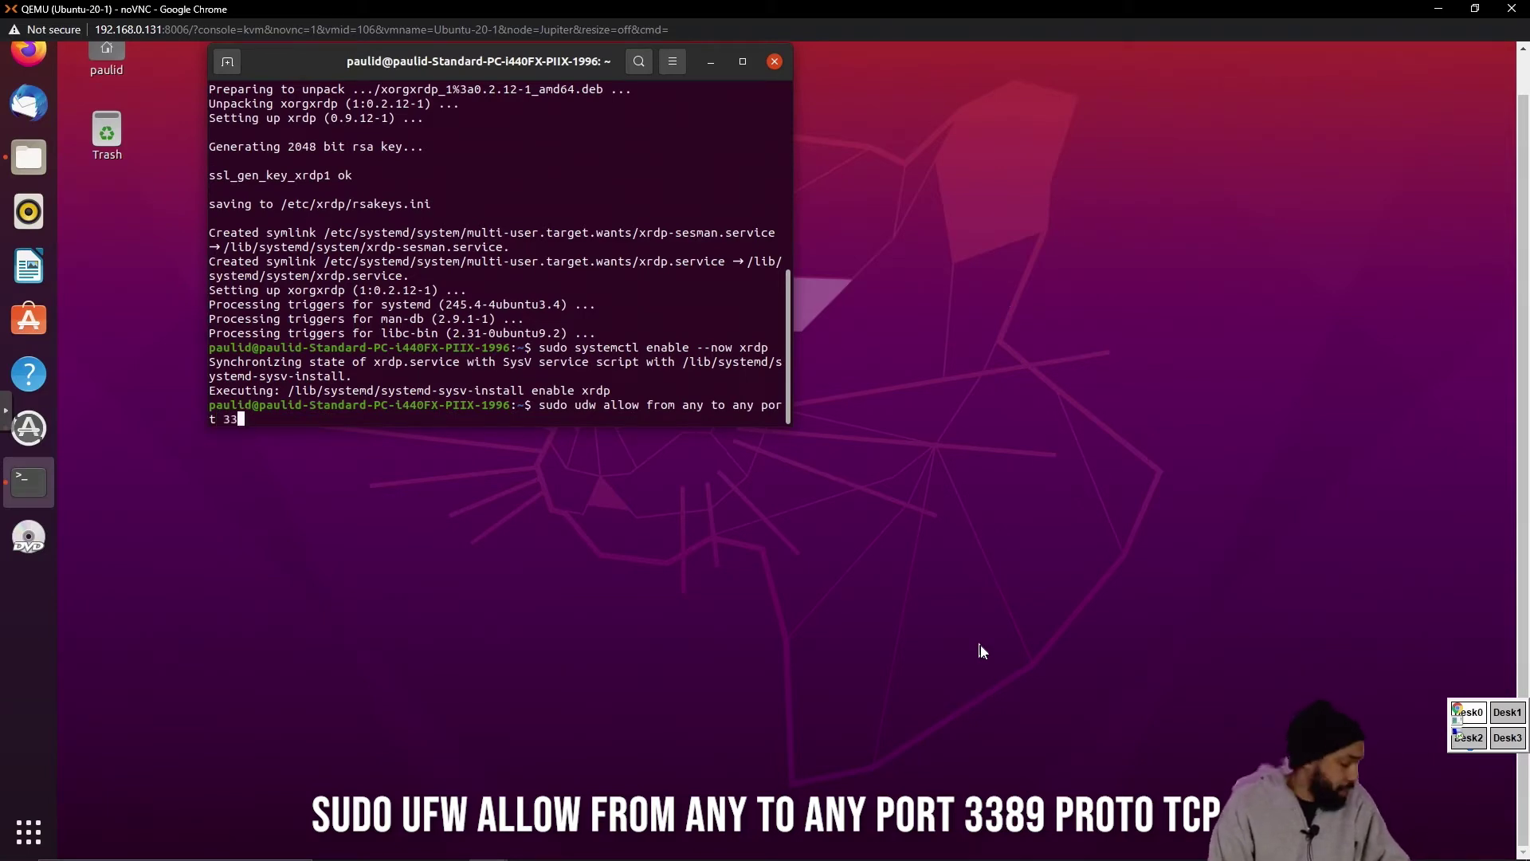
text(90)
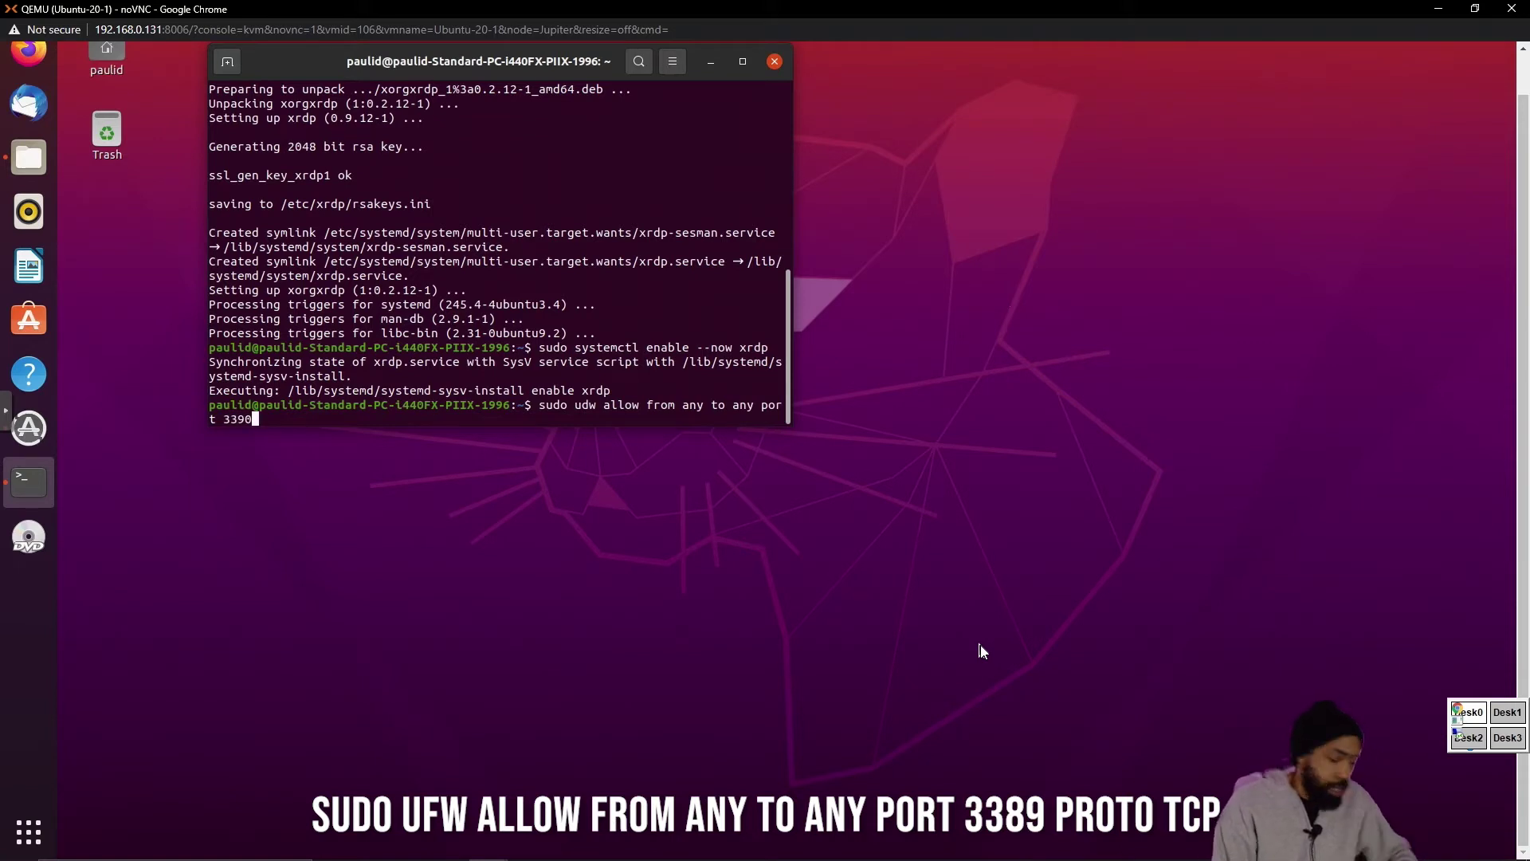
text( proto tcp)
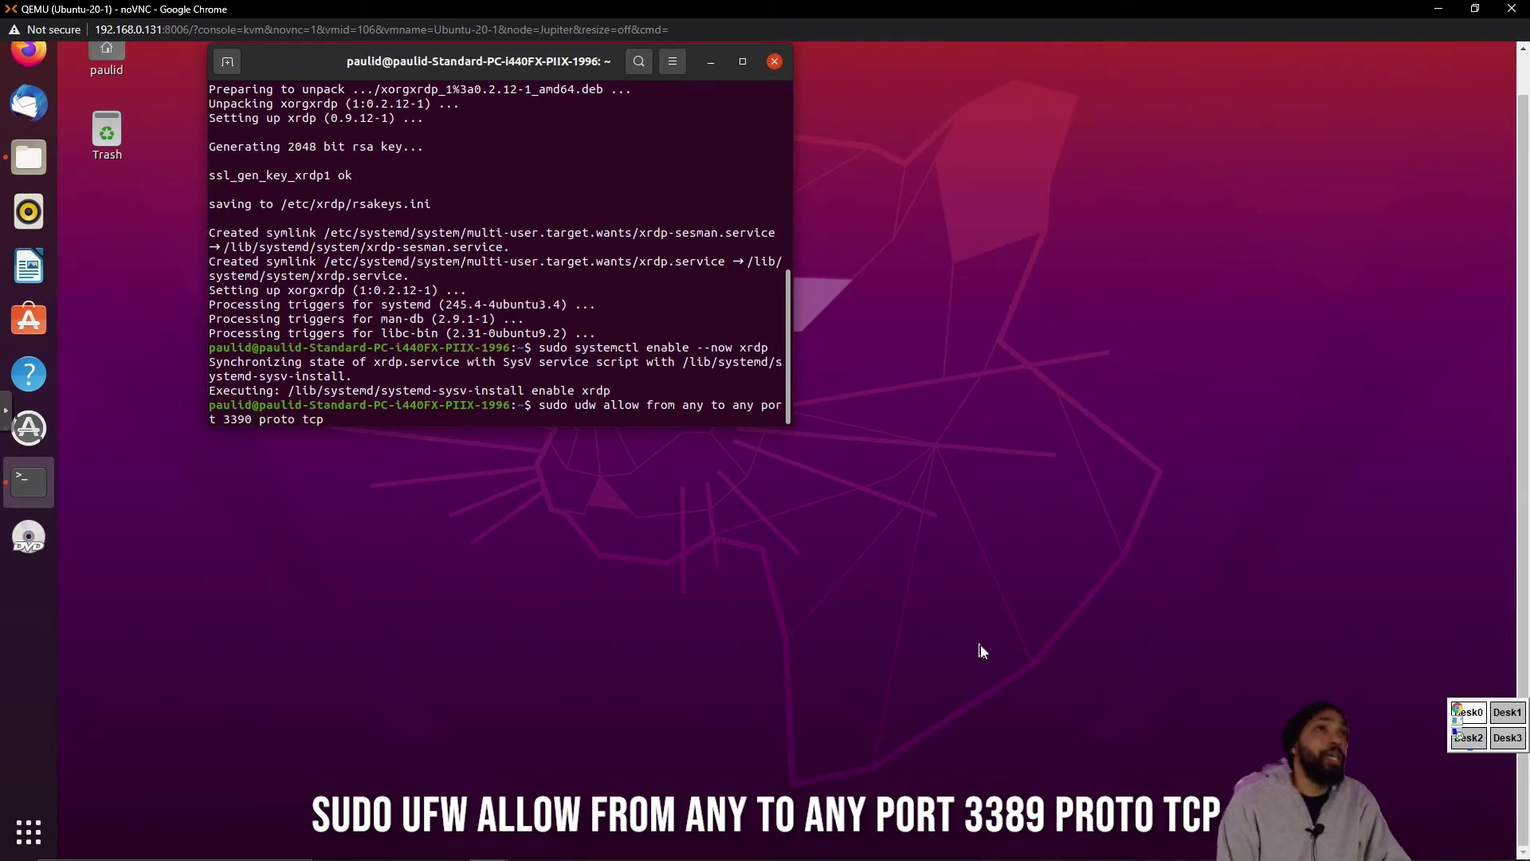
key(Return)
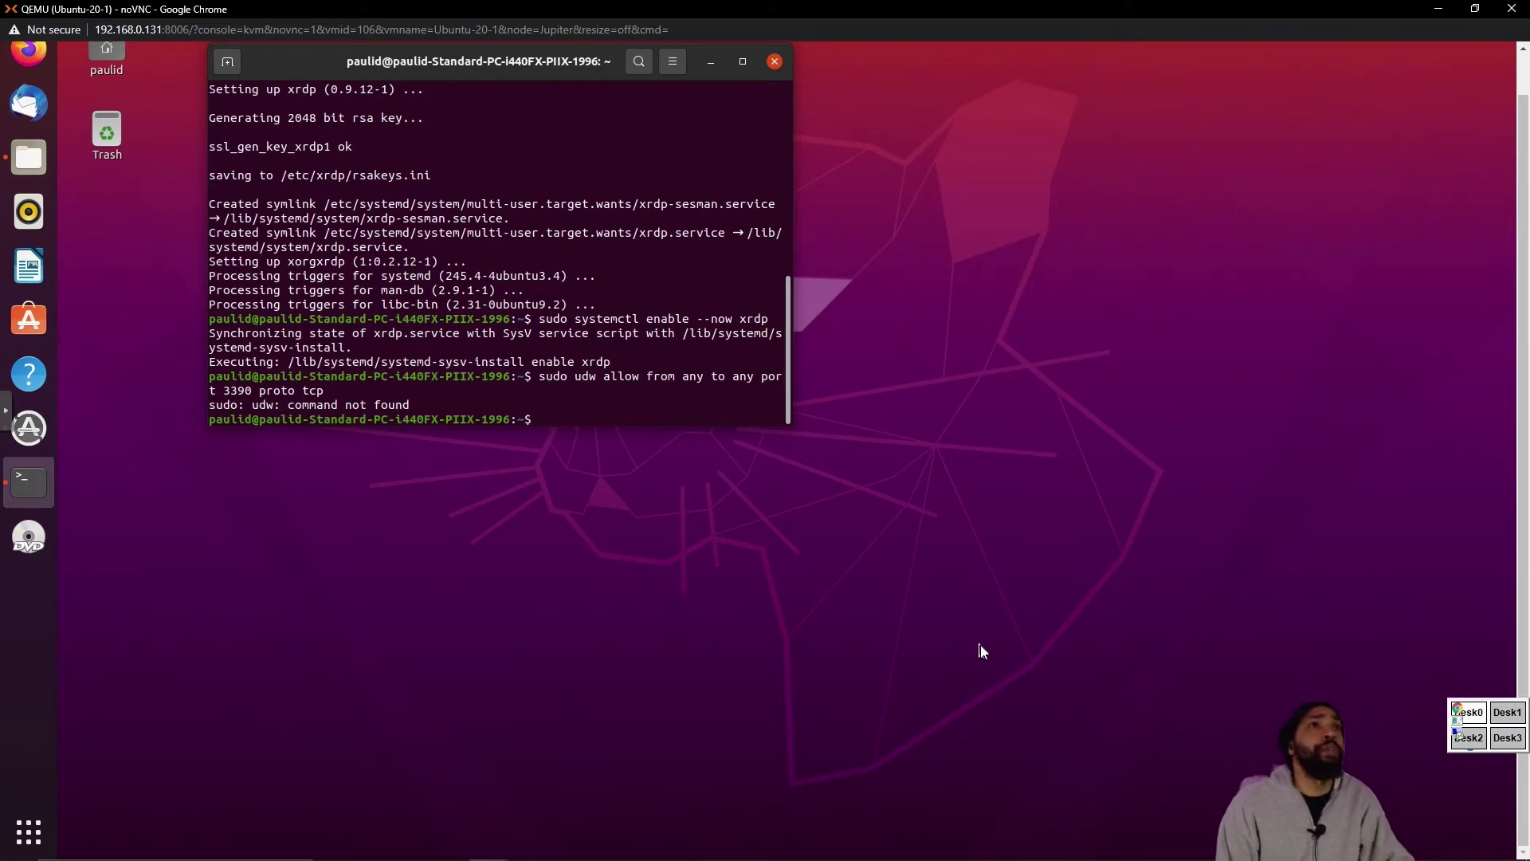
key(Up)
key(Up)
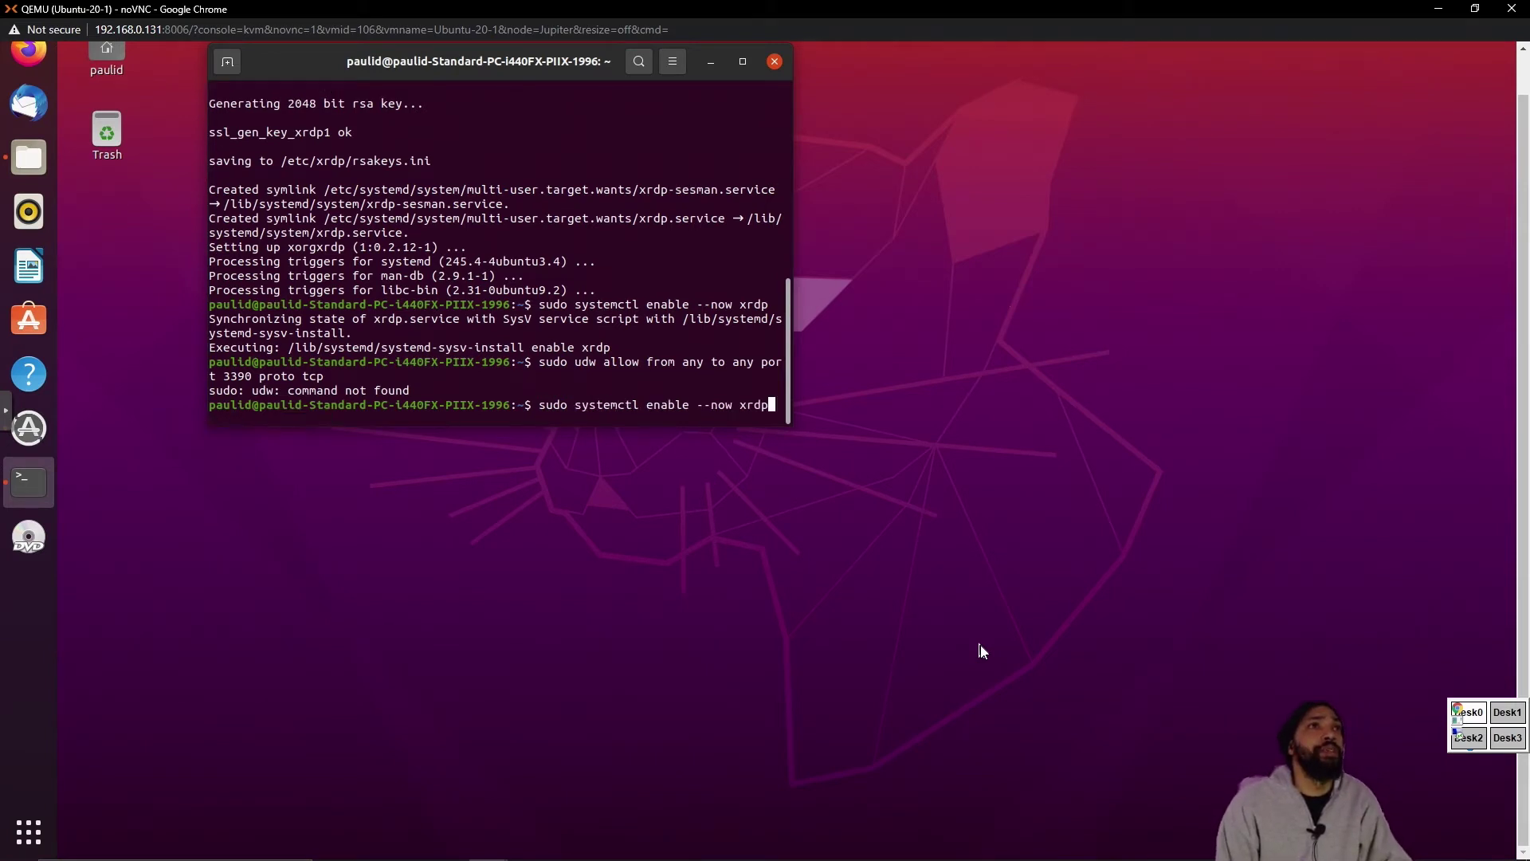
key(Down)
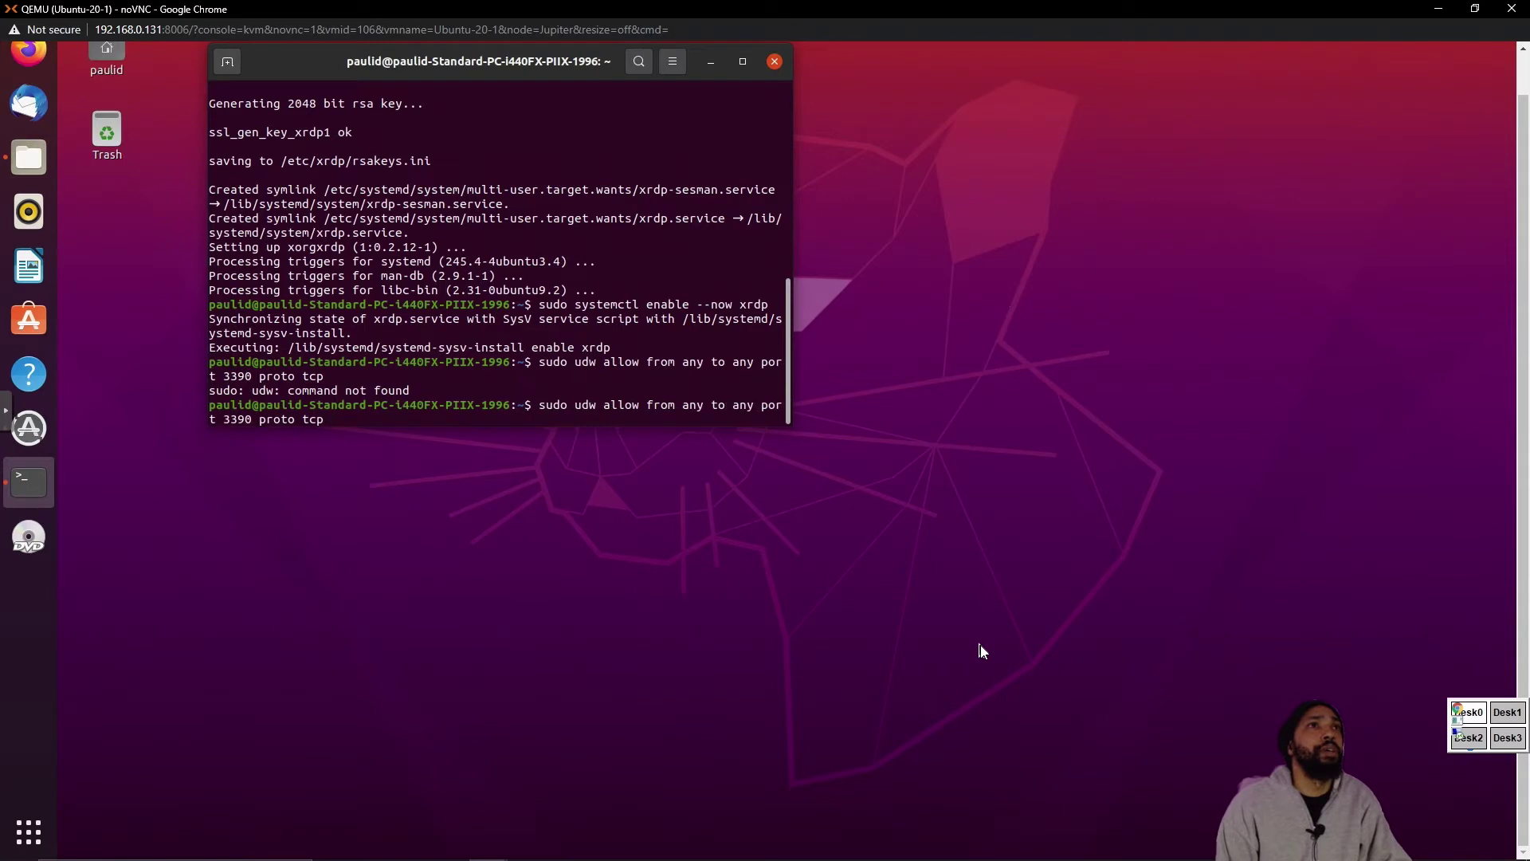
key(Left)
key(Left)
key(Left)
key(Left)
key(Left)
key(Left)
key(Left)
key(Left)
key(Left)
key(Left)
key(Left)
key(Left)
key(Left)
key(Left)
key(Left)
key(Left)
key(Left)
key(Left)
key(Left)
key(Left)
key(Left)
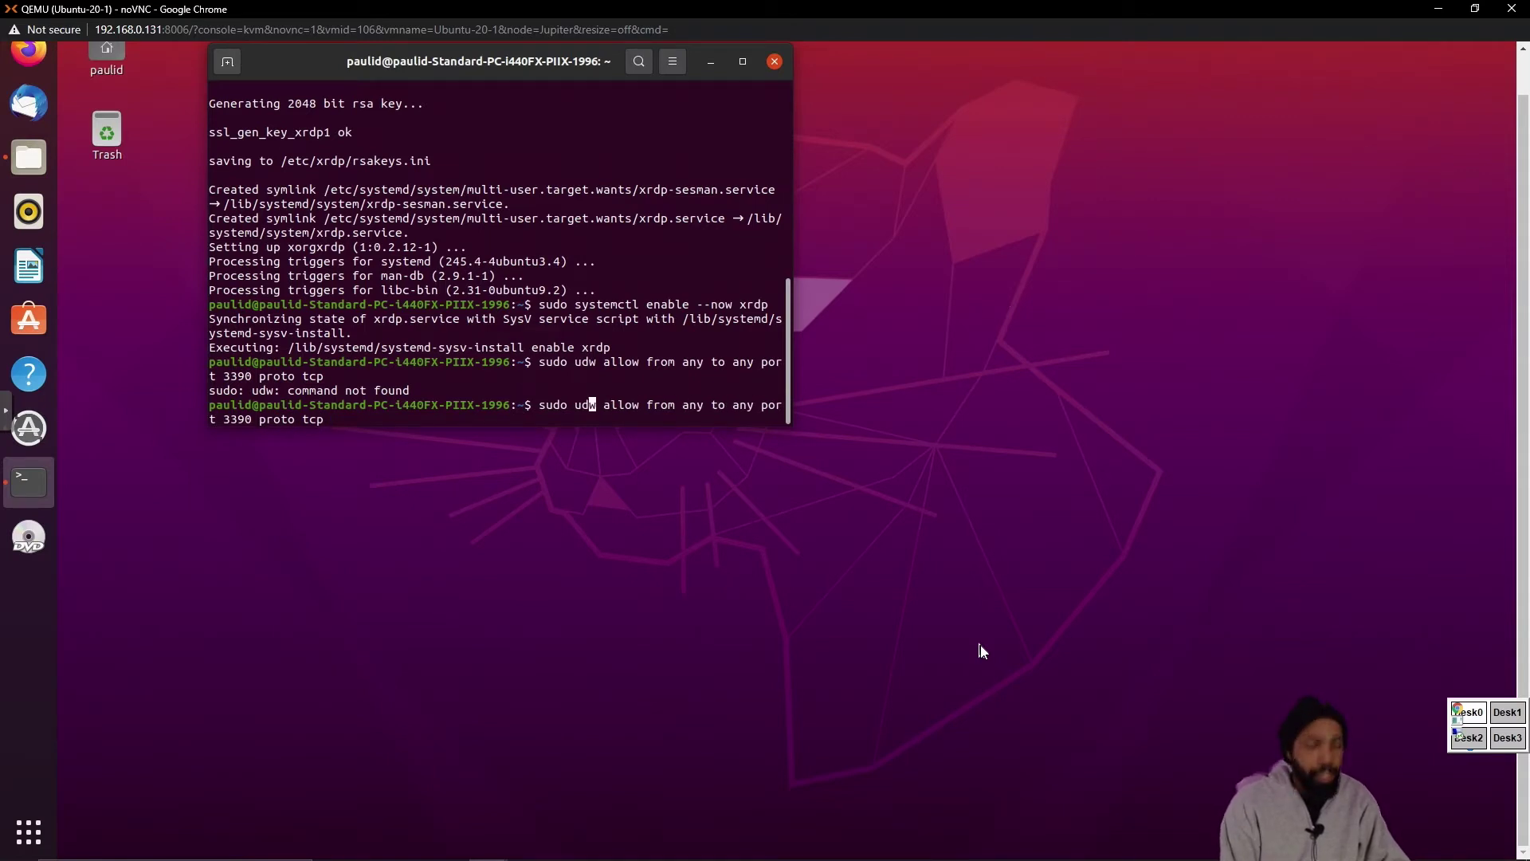
key(BackSpace)
text(f)
key(Return)
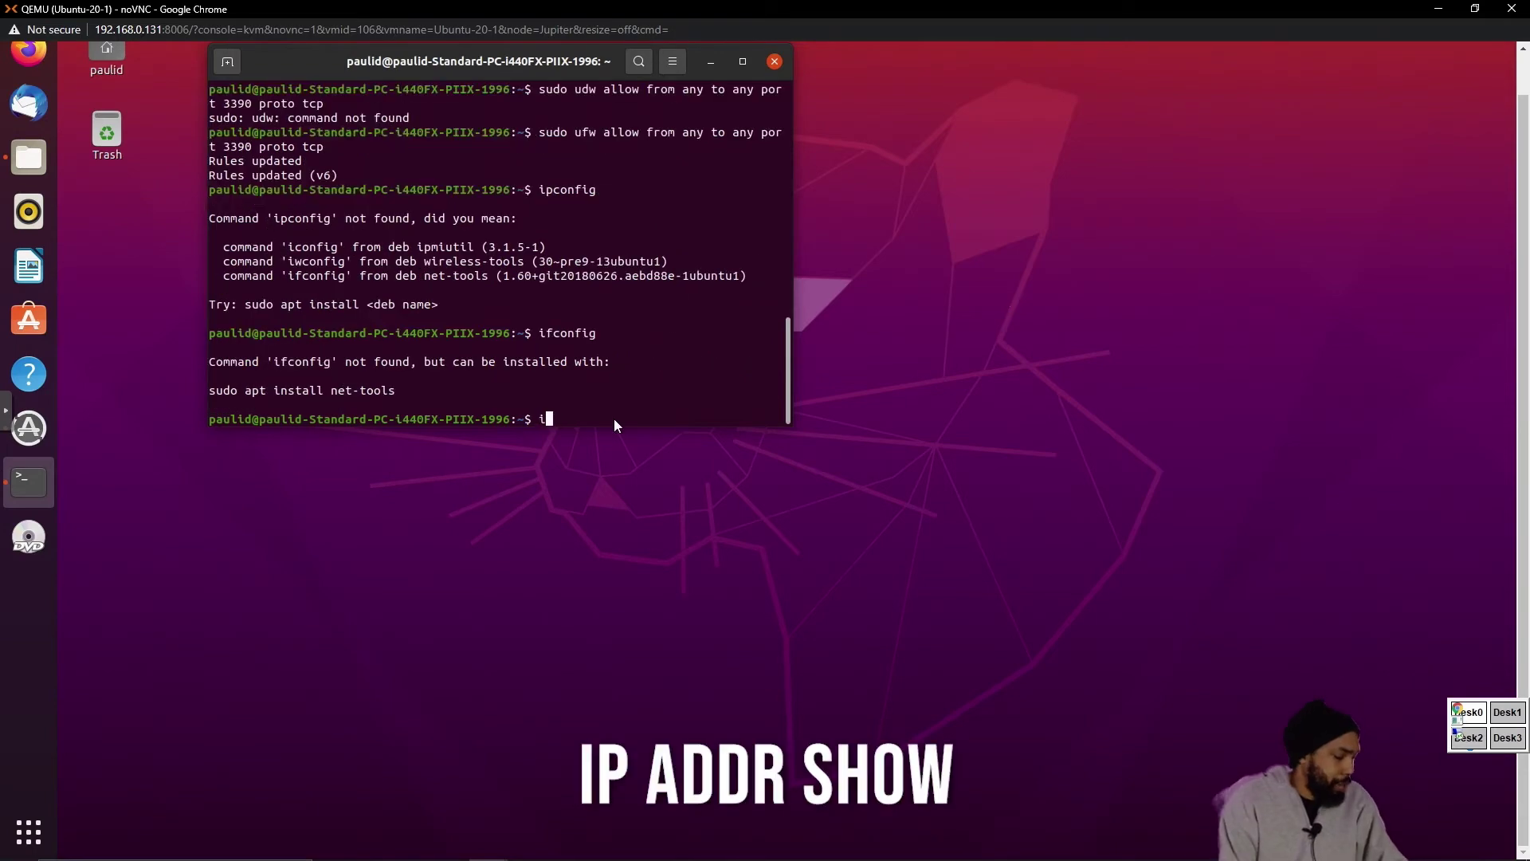
- Run ip addr show to find the VM address 192.168.0.173, then switch to the Windows desktop
text(ip addr show)
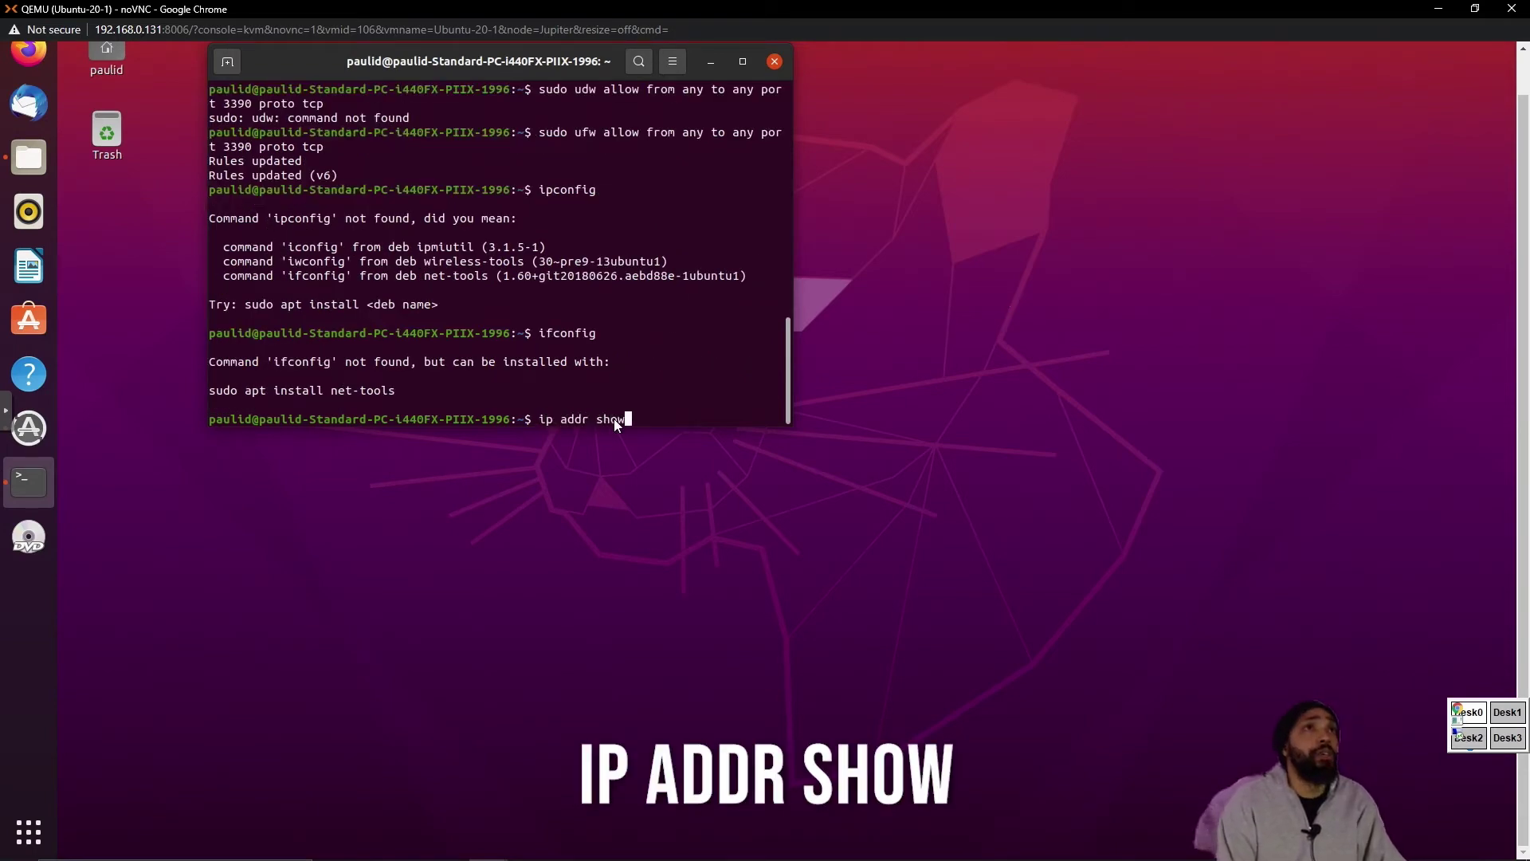
key(Return)
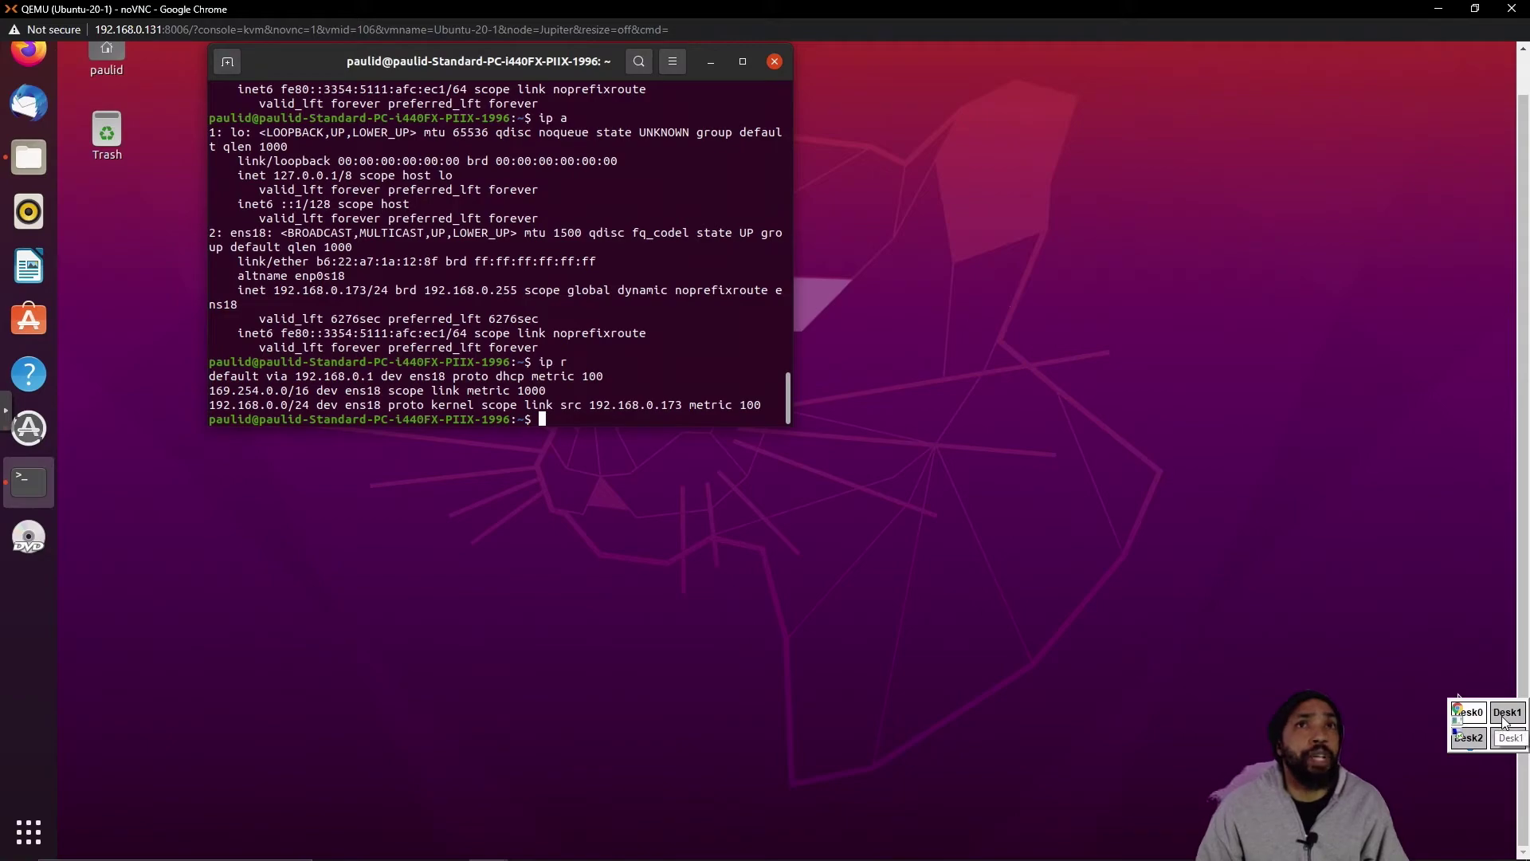
click(1504, 720)
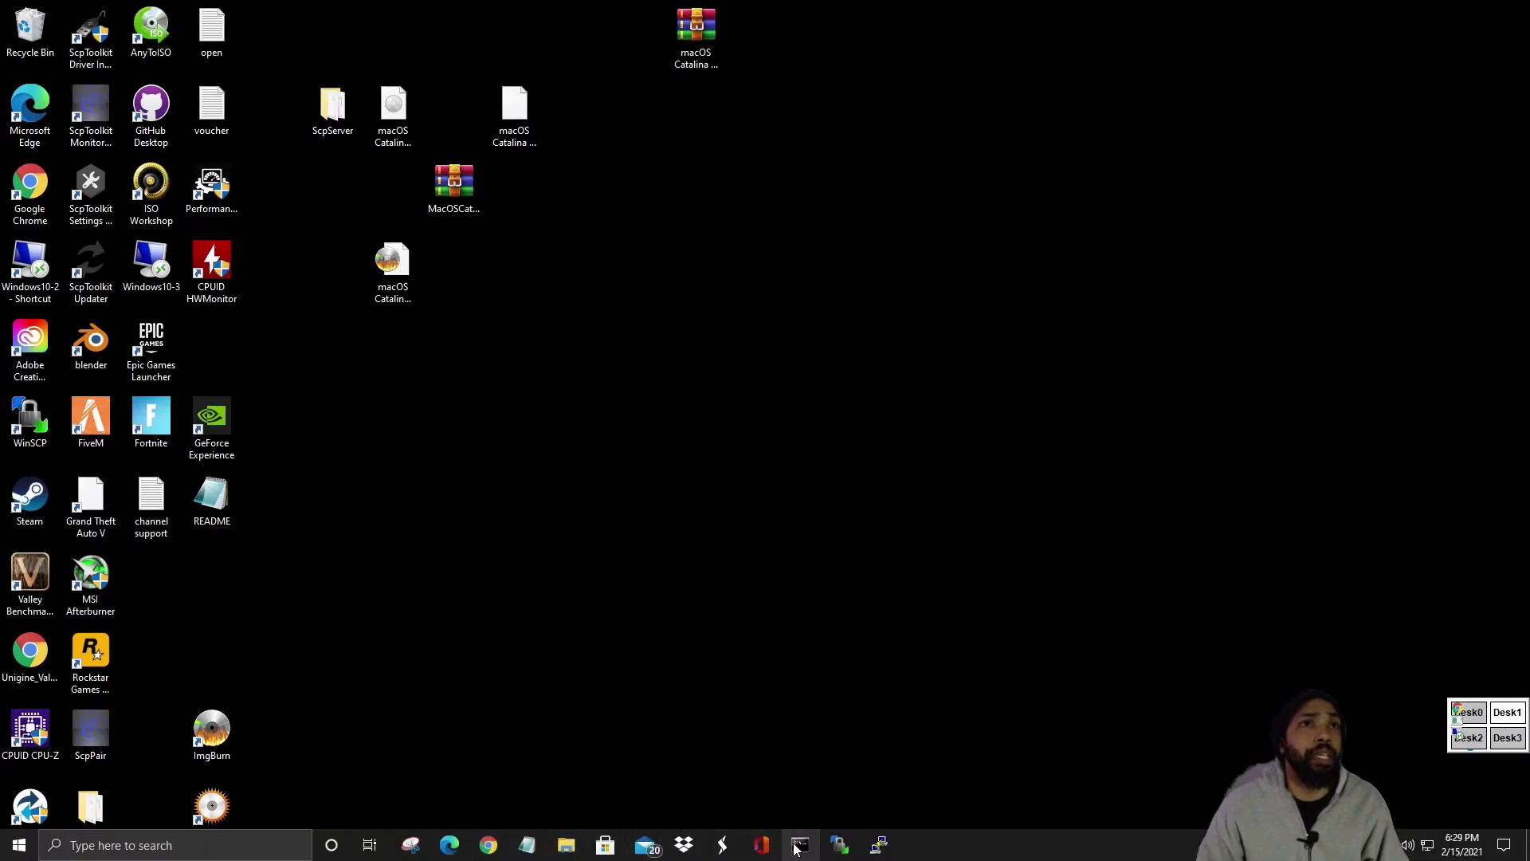
- Ping 192.168.0.173 from Command Prompt, getting 4 of 4 replies, then hide the window
click(800, 845)
text(ping 192.168.0.173)
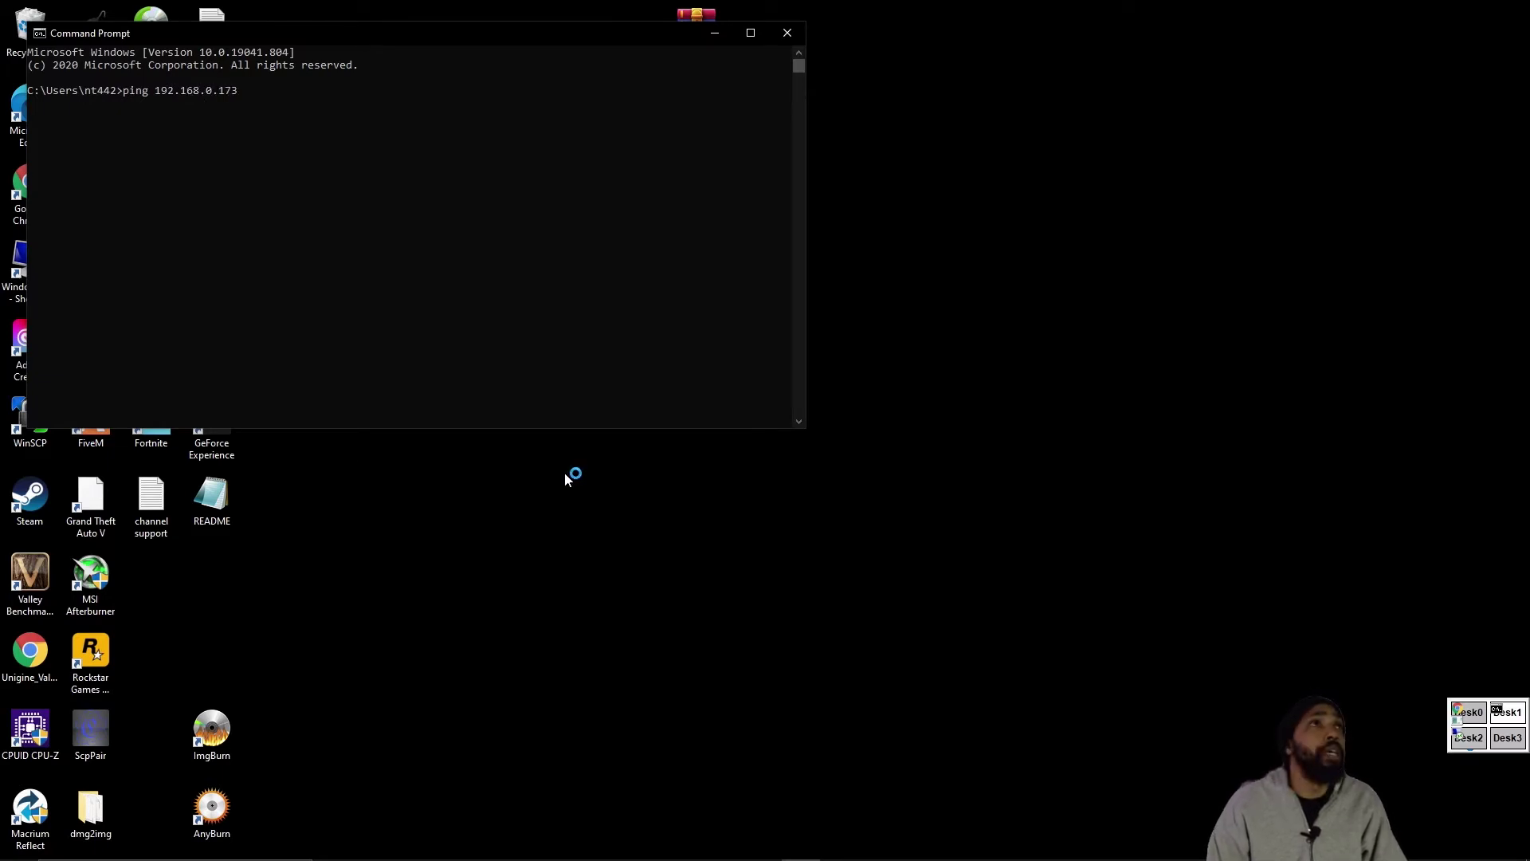
key(Return)
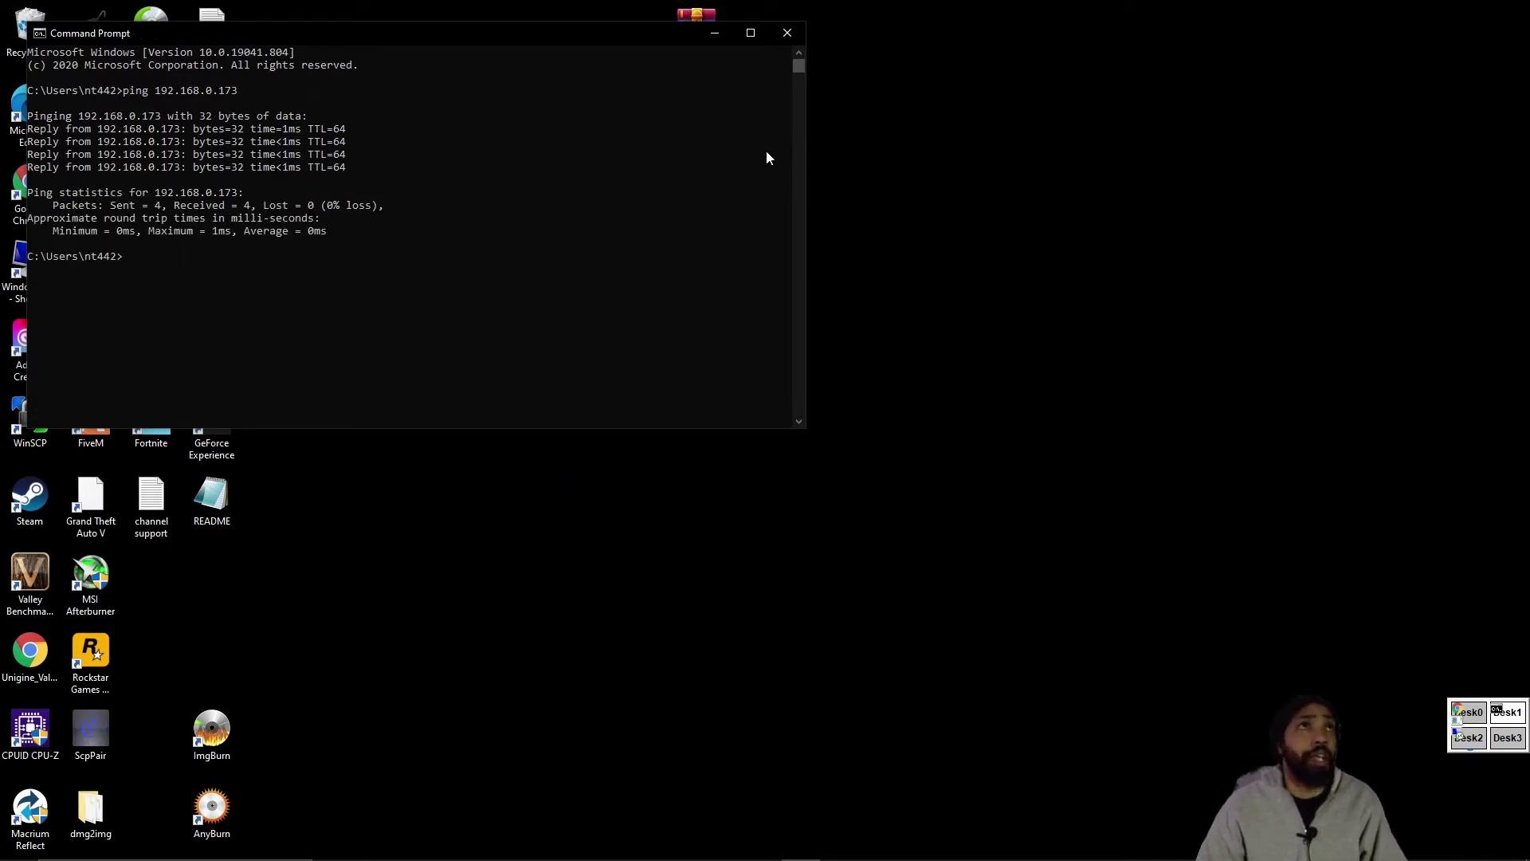
click(716, 36)
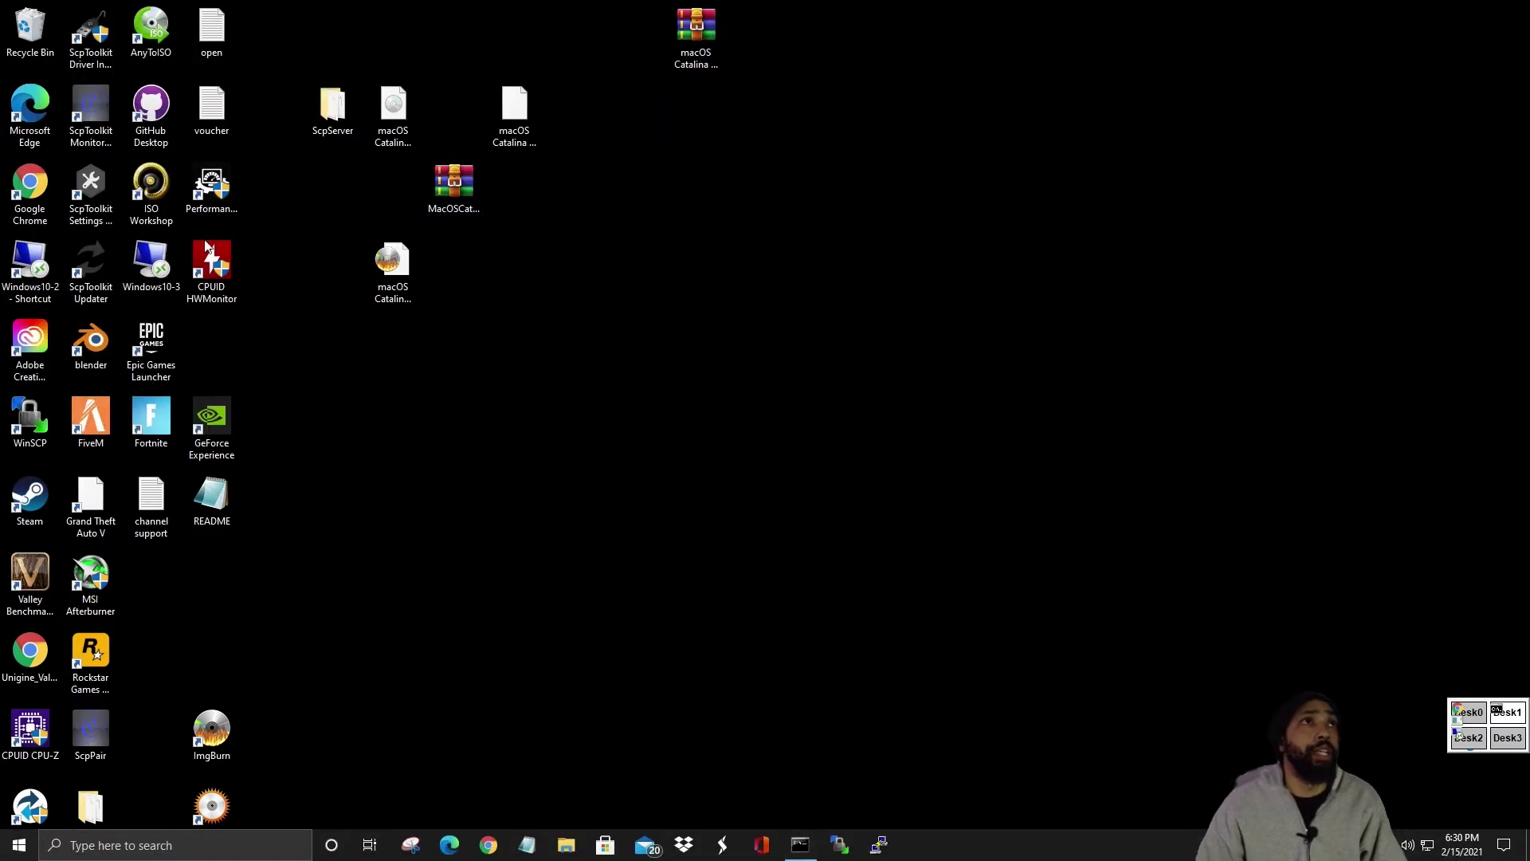
- Open the saved Windows10-3 connection file for editing from the remote desktop files folder
click(151, 267)
right_click(782, 356)
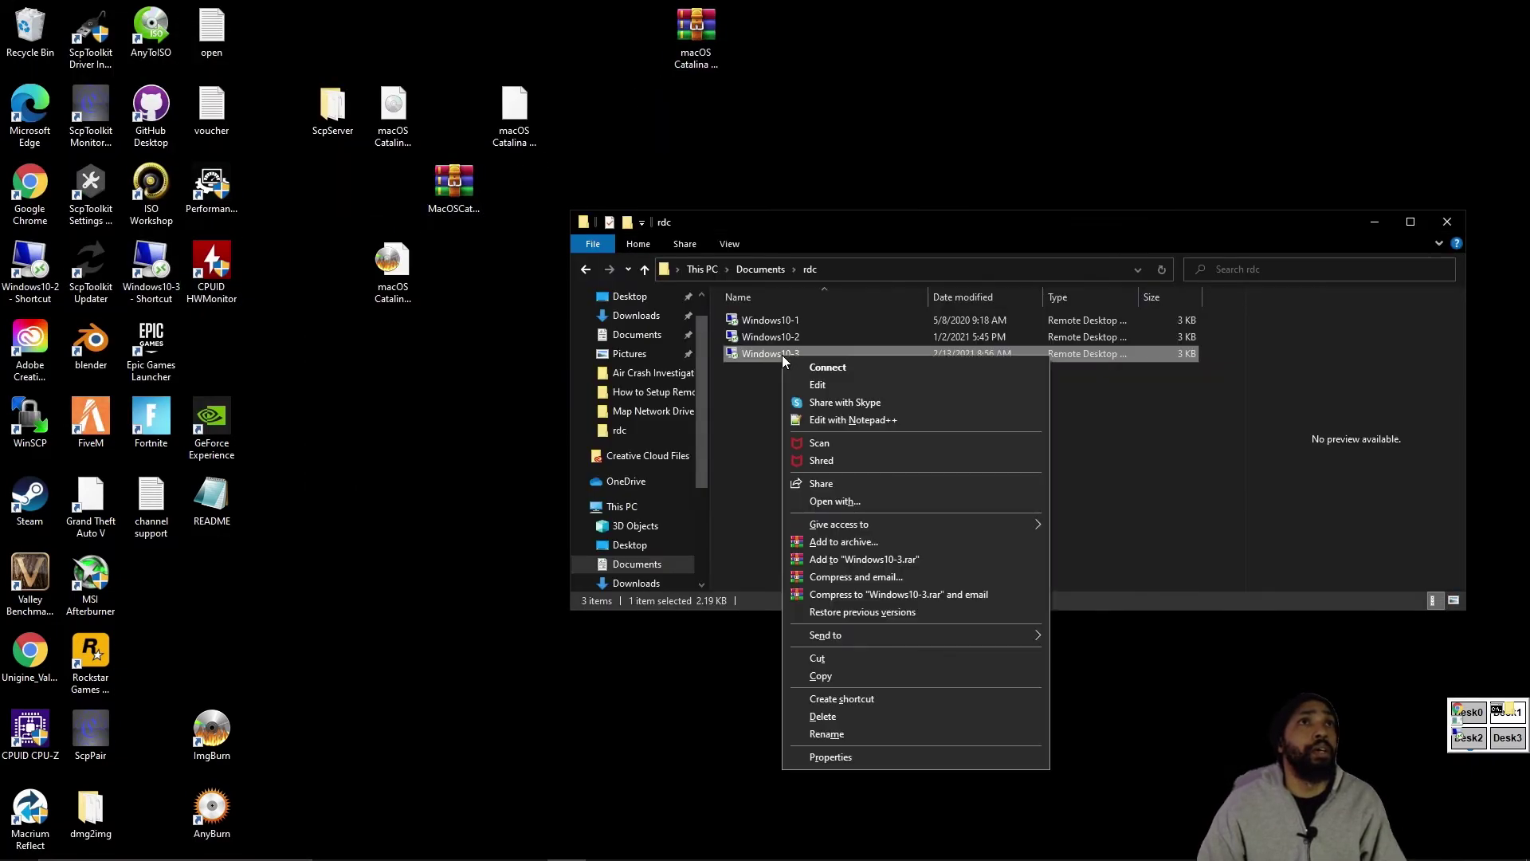
click(818, 384)
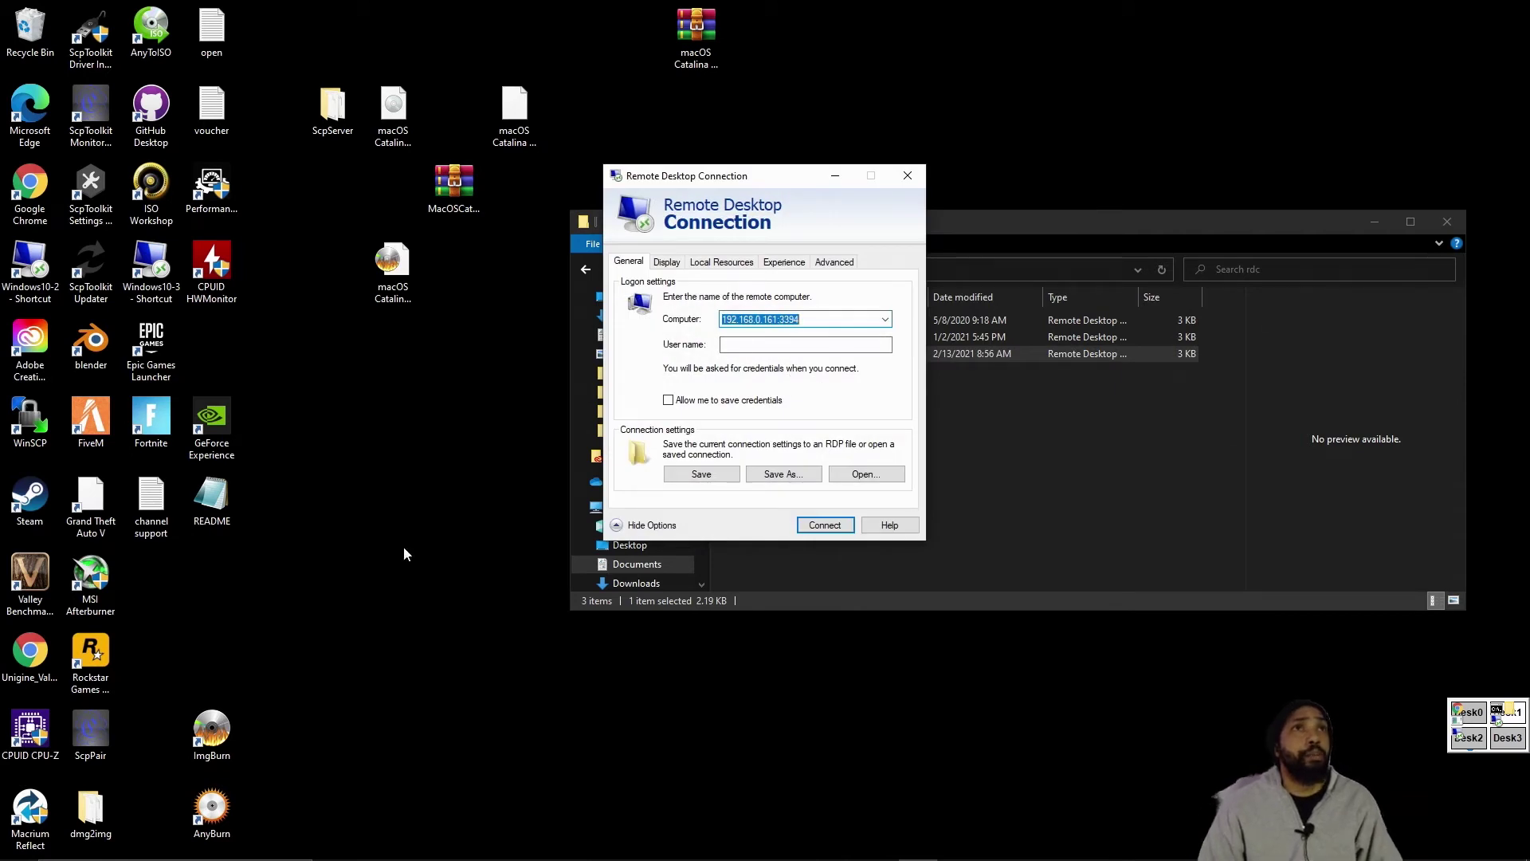
- Launch a new Remote Desktop Connection with all options shown and close the old Windows10-3 window
click(127, 848)
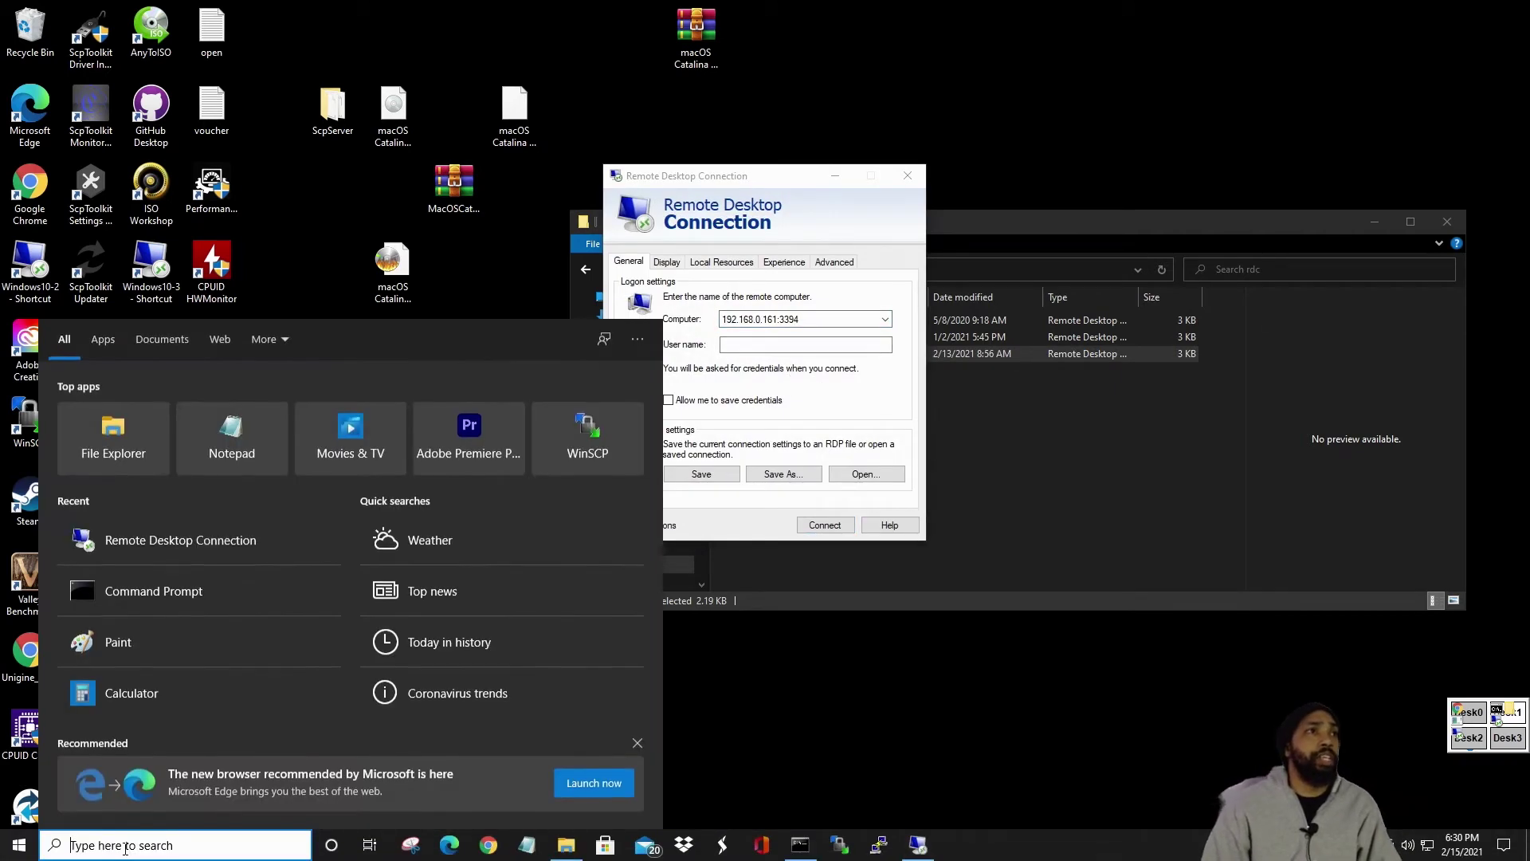
text(remot)
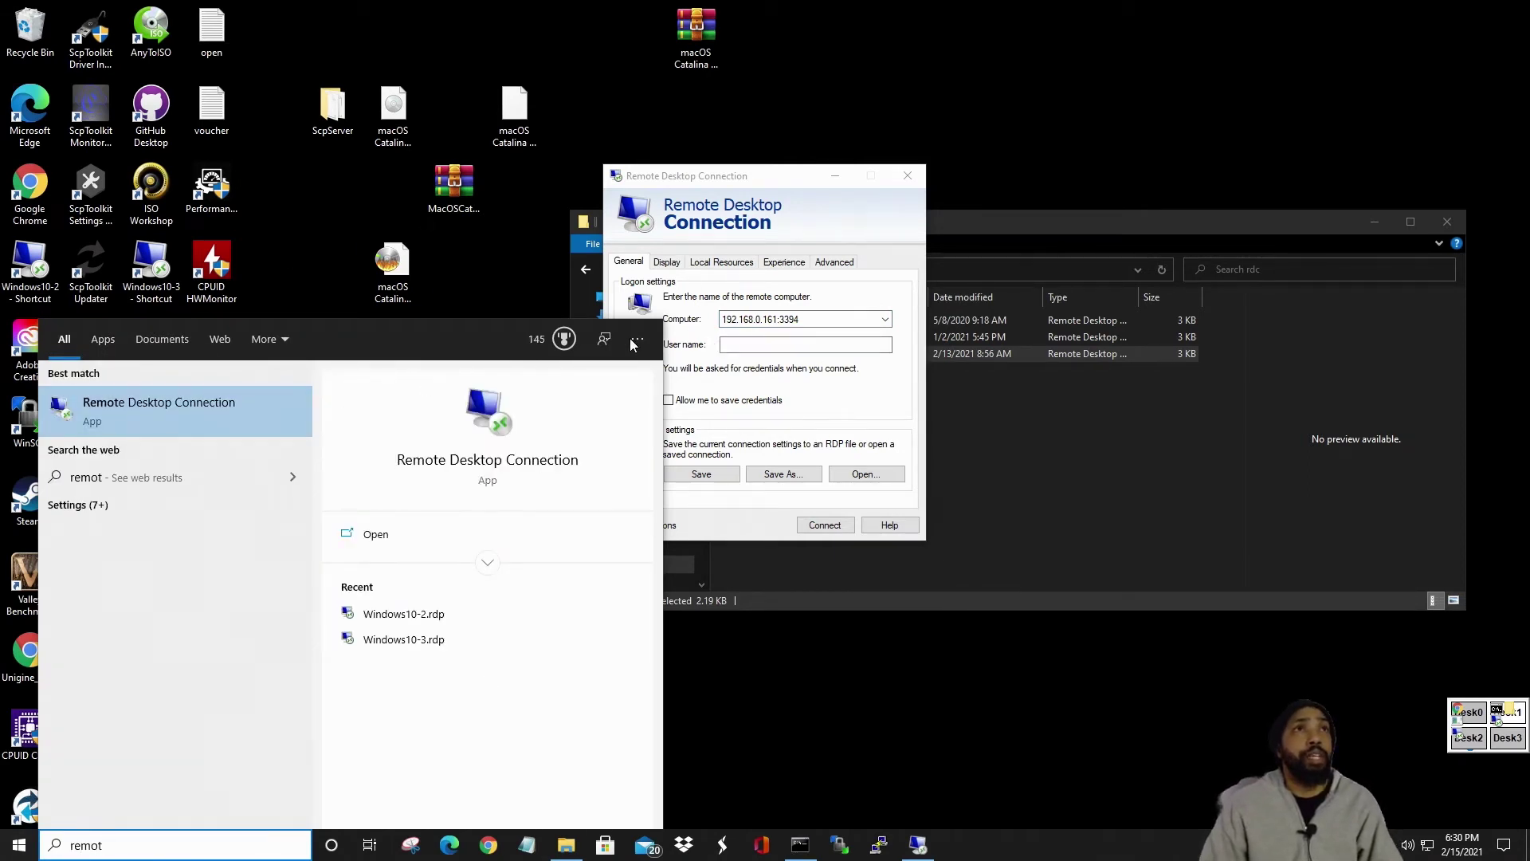
click(169, 420)
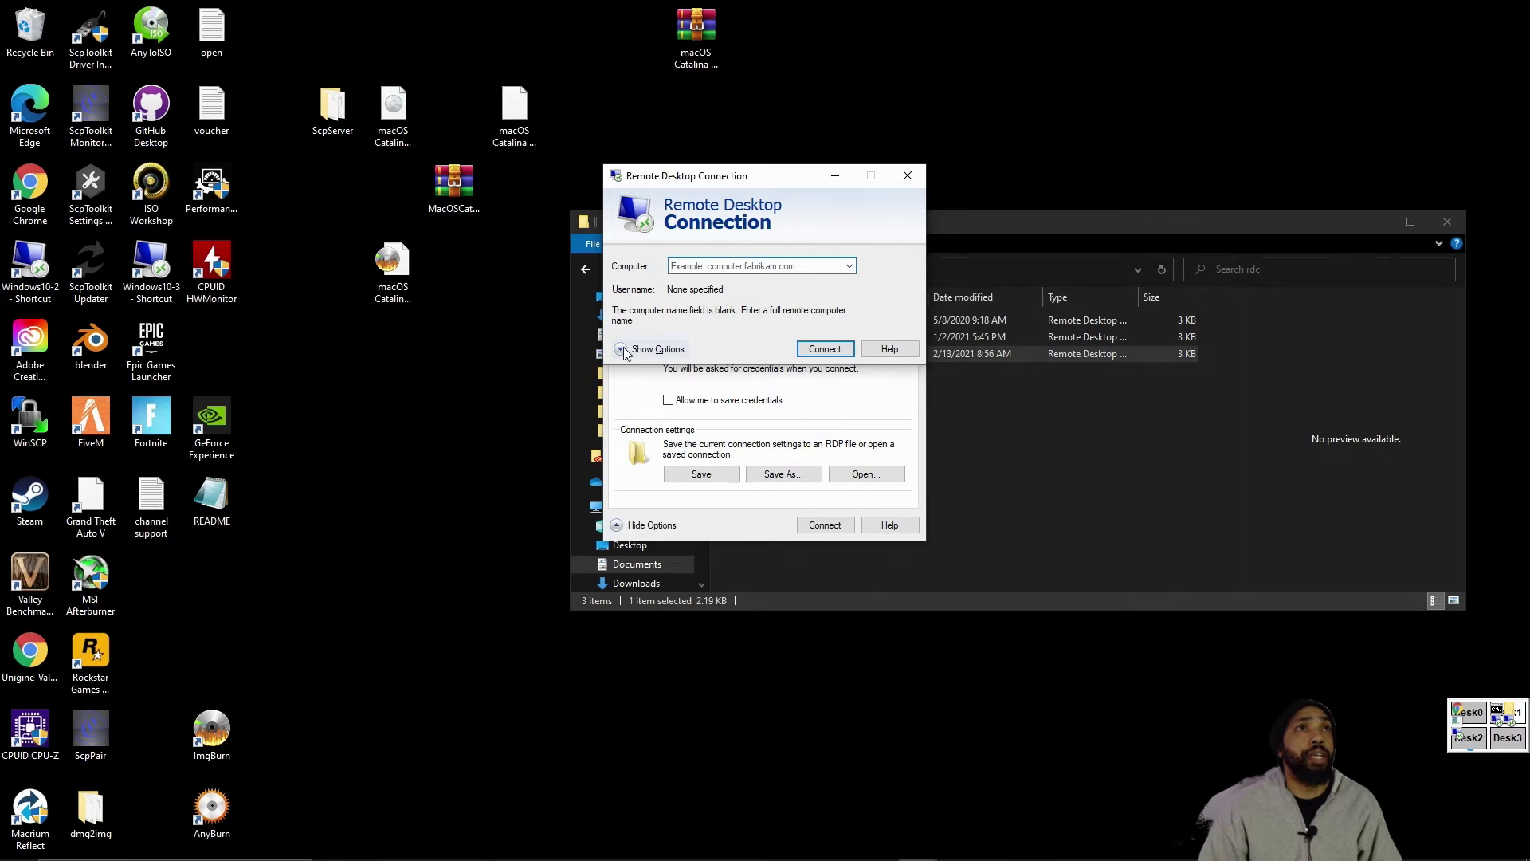
click(625, 348)
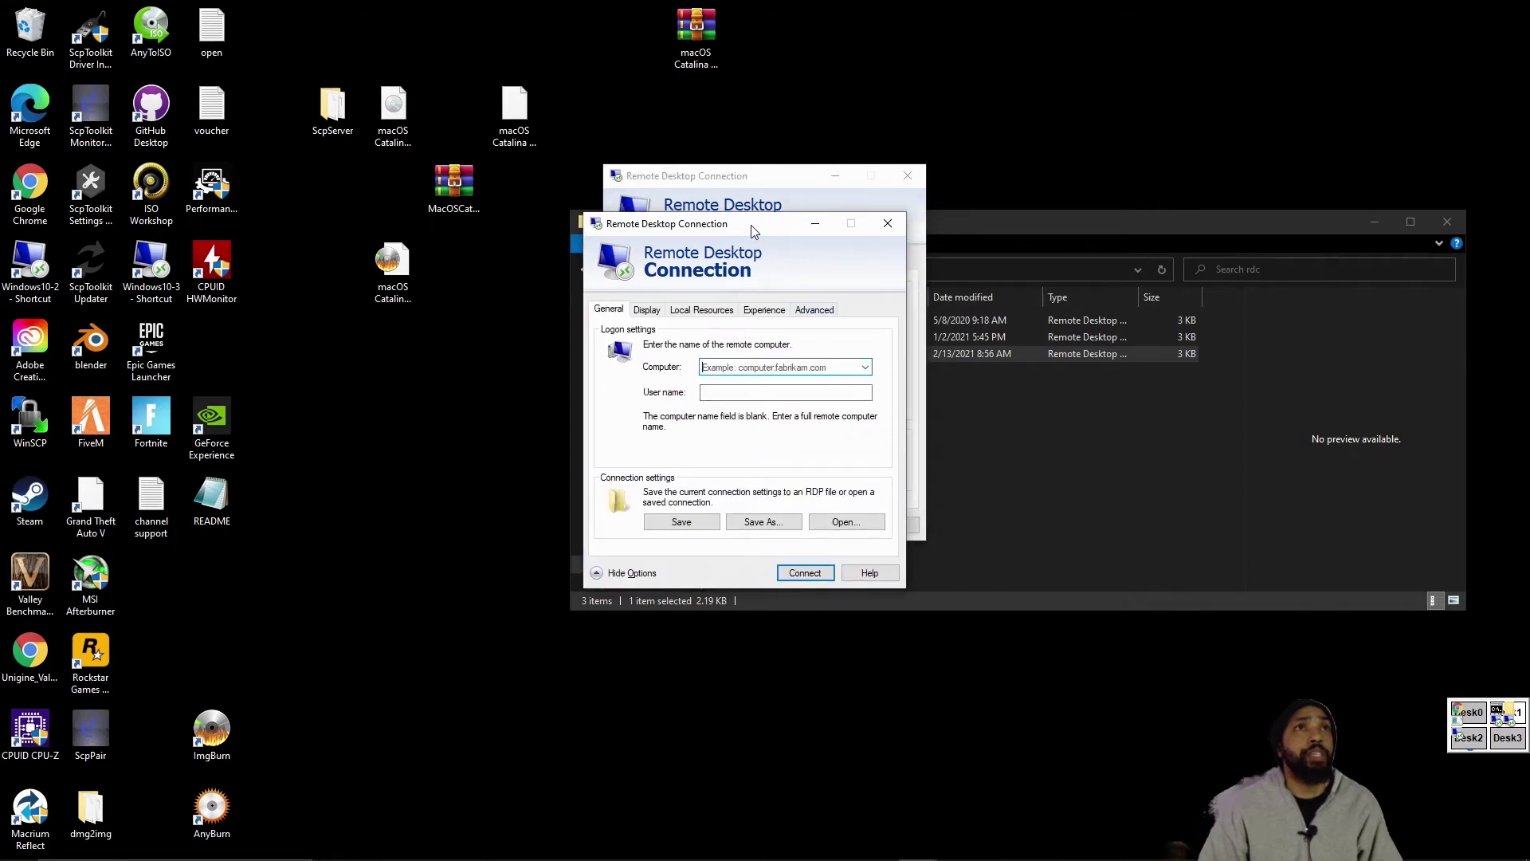
click(894, 177)
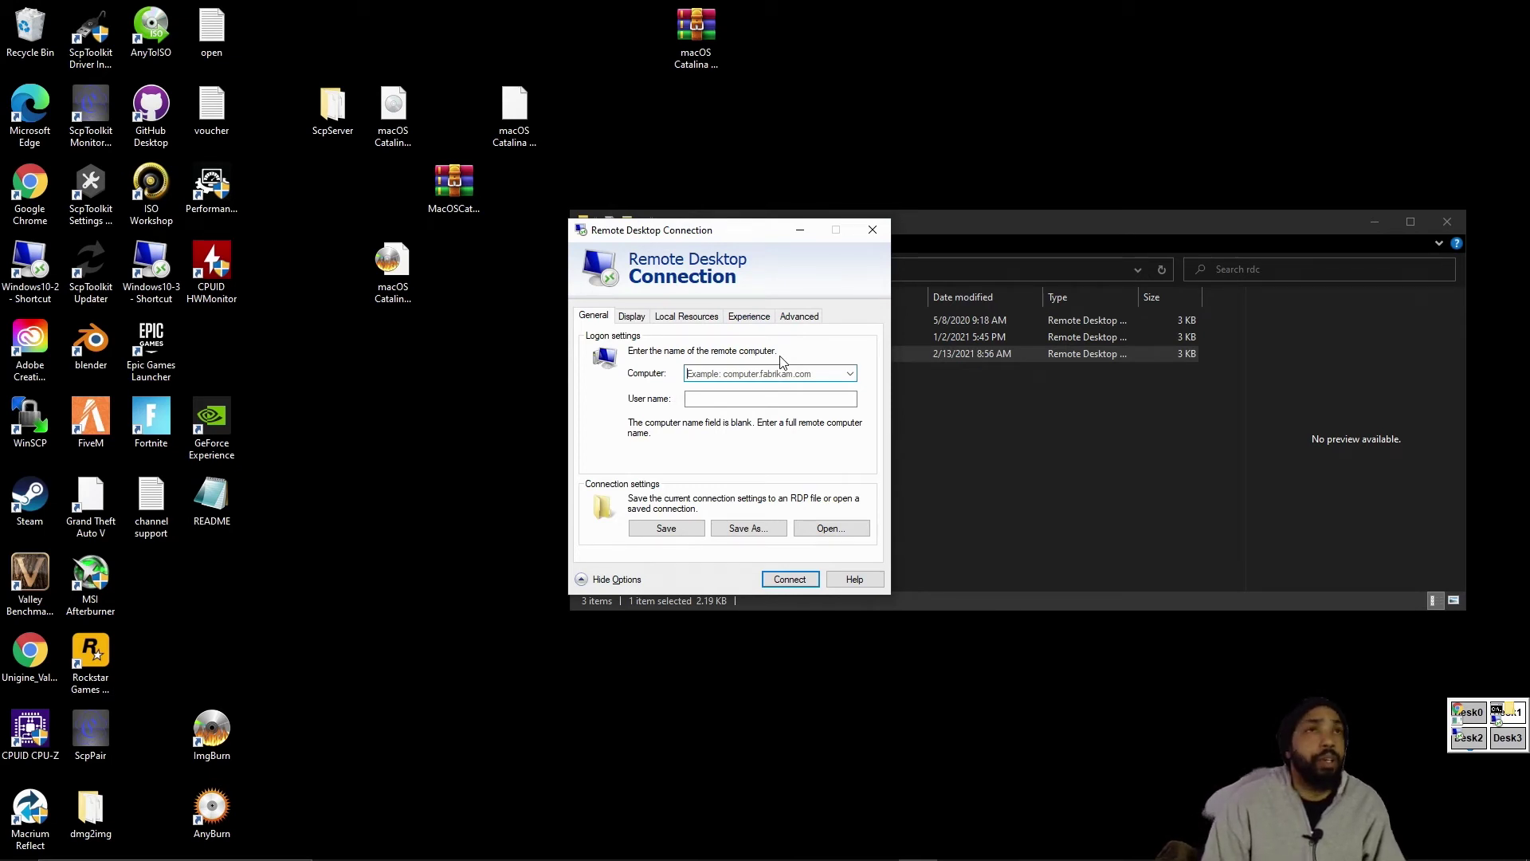
- Set the Computer field to 192.168.0.173:3390 and bring up Save As
text(192.169)
key(BackSpace)
text(8.0.1)
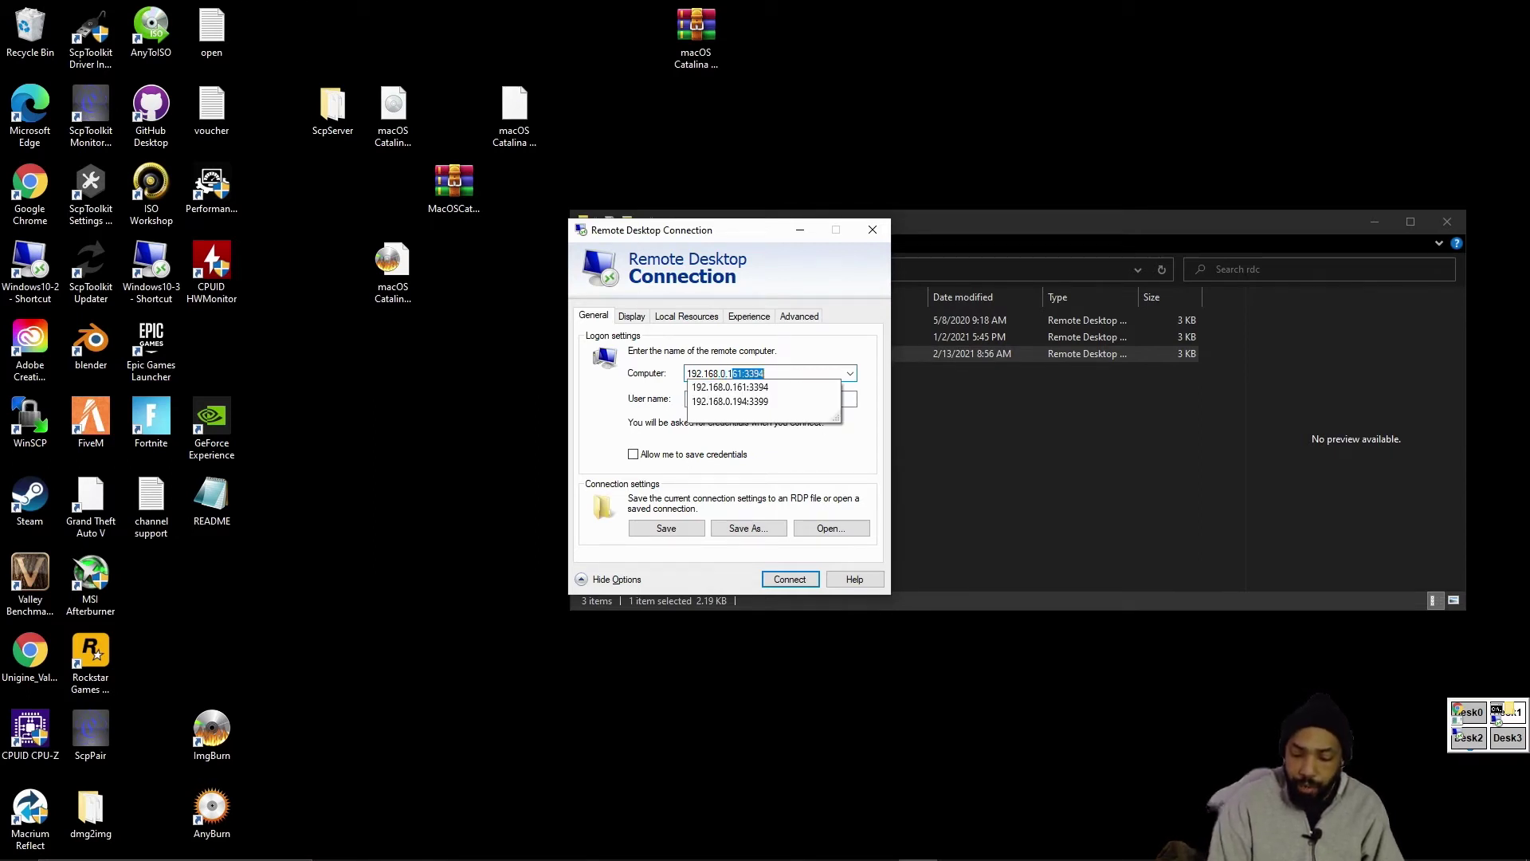
text(73:3390)
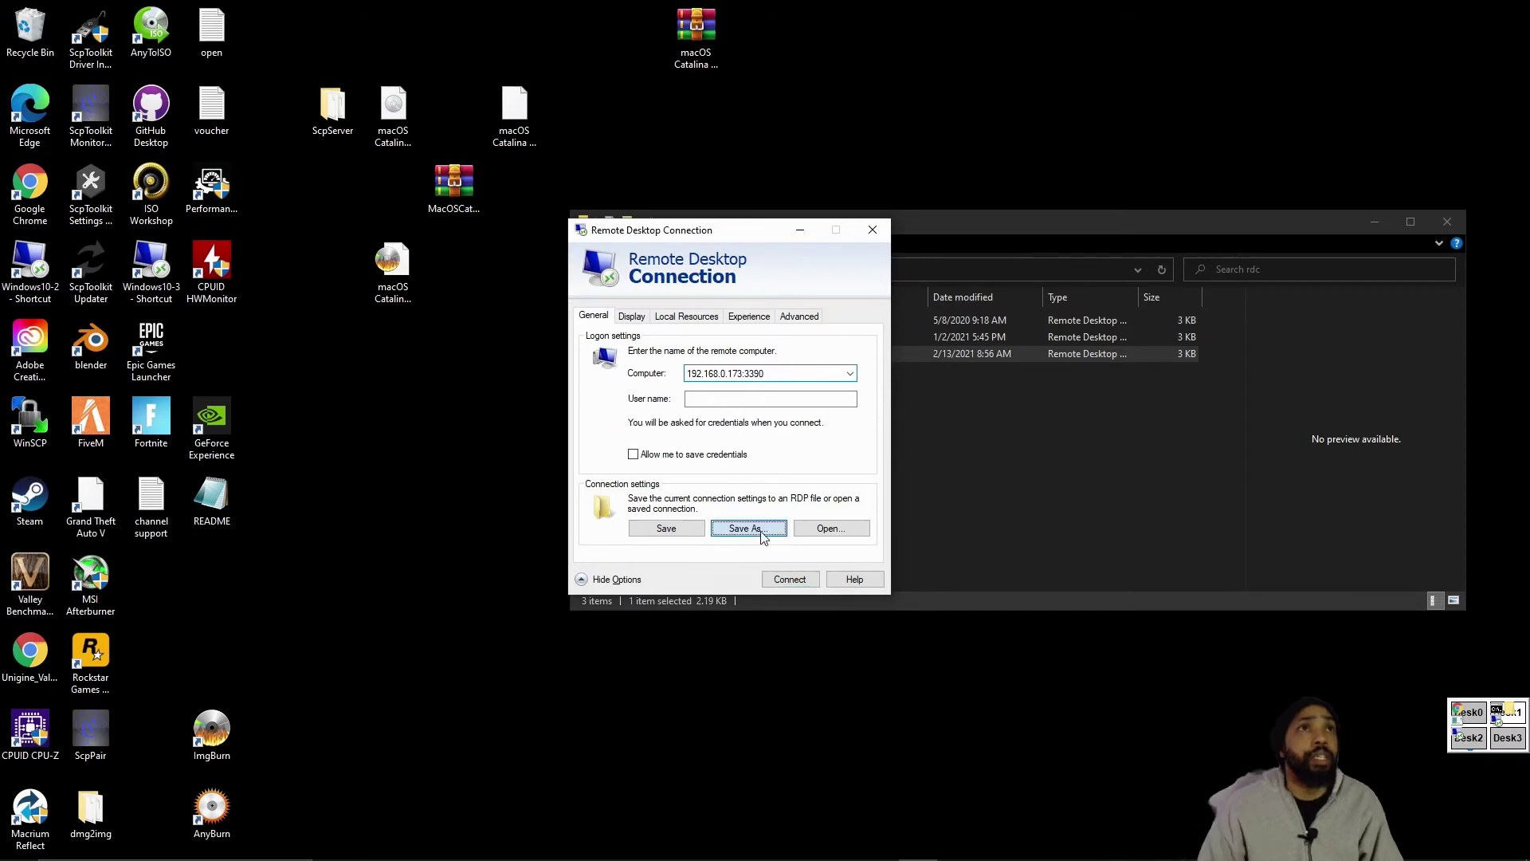
click(750, 528)
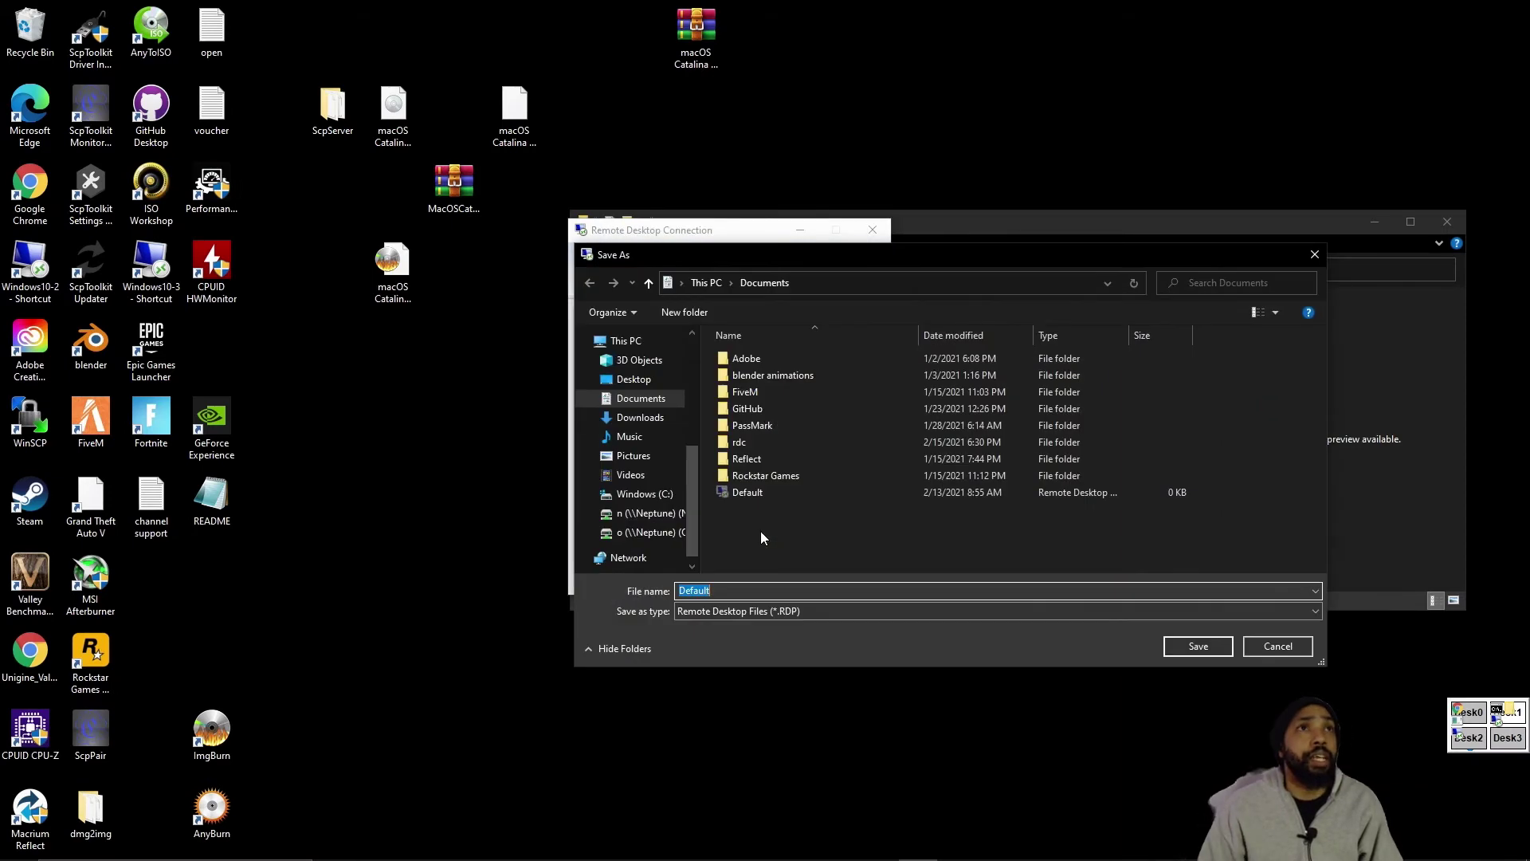
- Save the connection file as 'Ubuntu 20-1' in the Documents\rdc folder
double_click(746, 444)
double_click(708, 589)
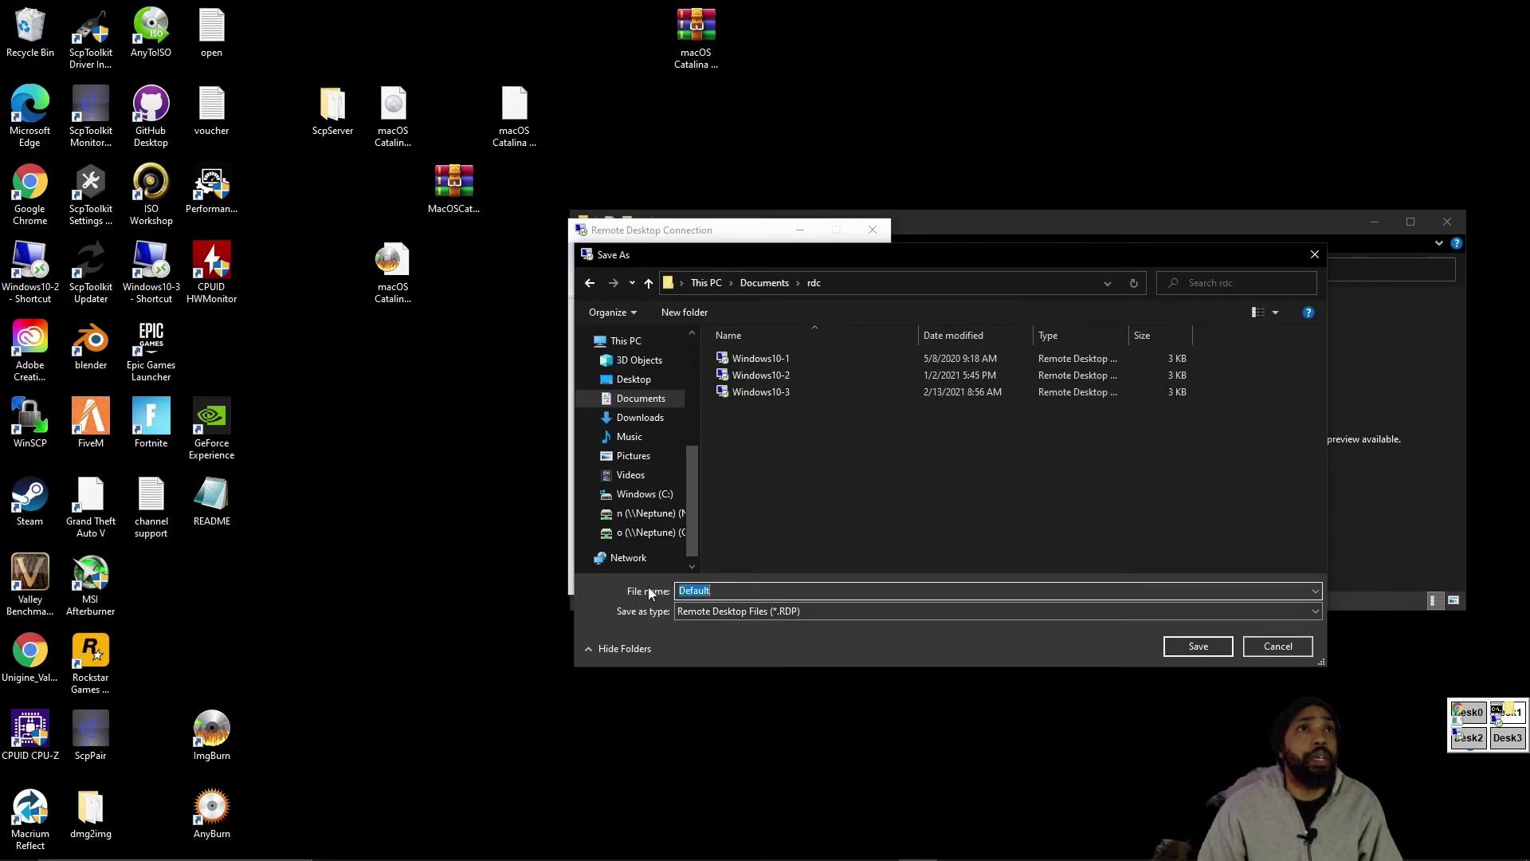
text(u)
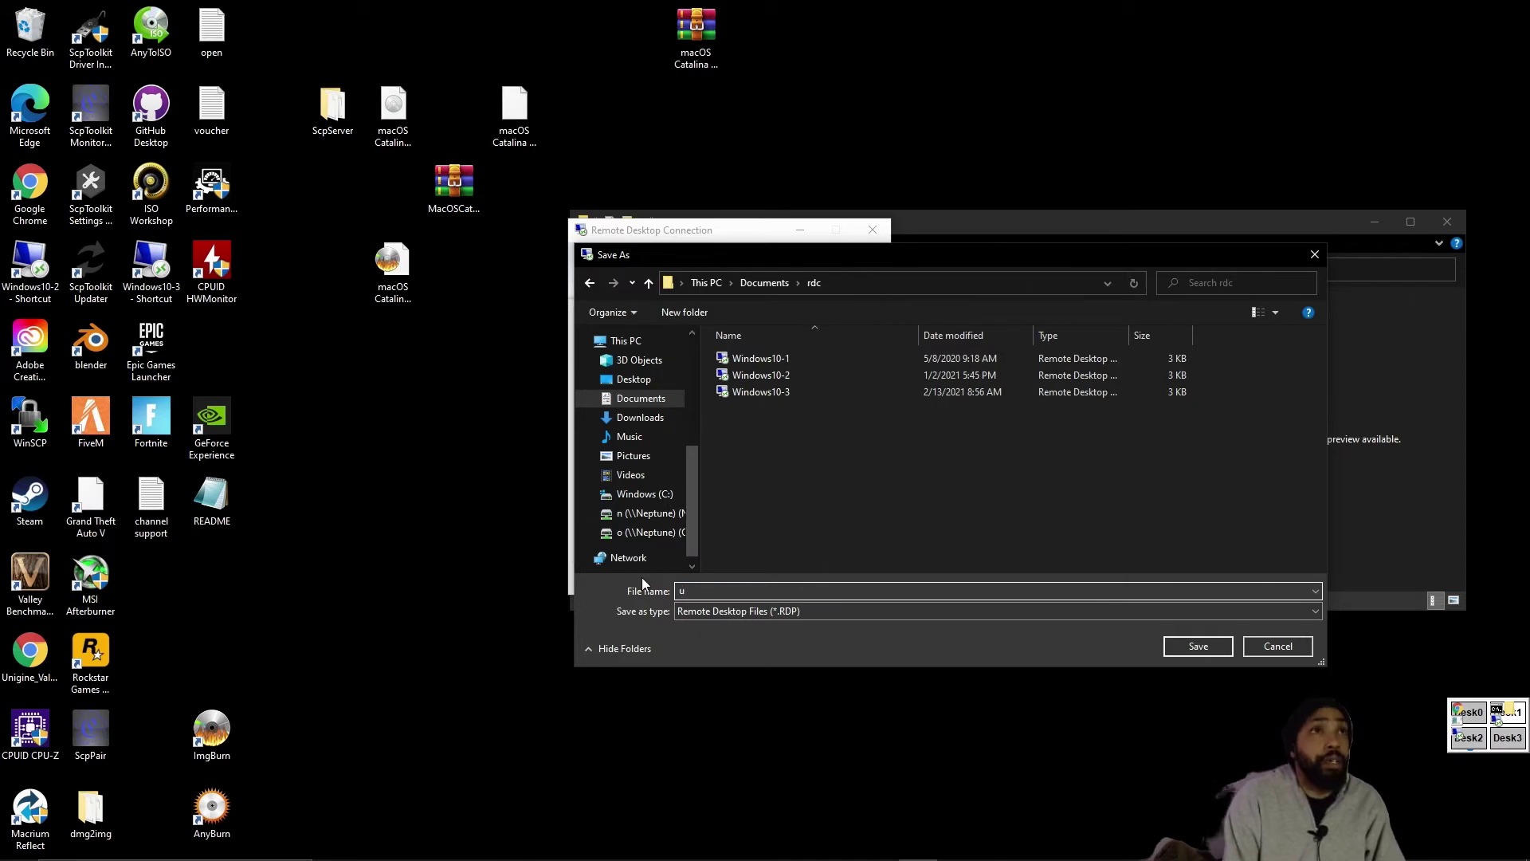
text(Ubunt)
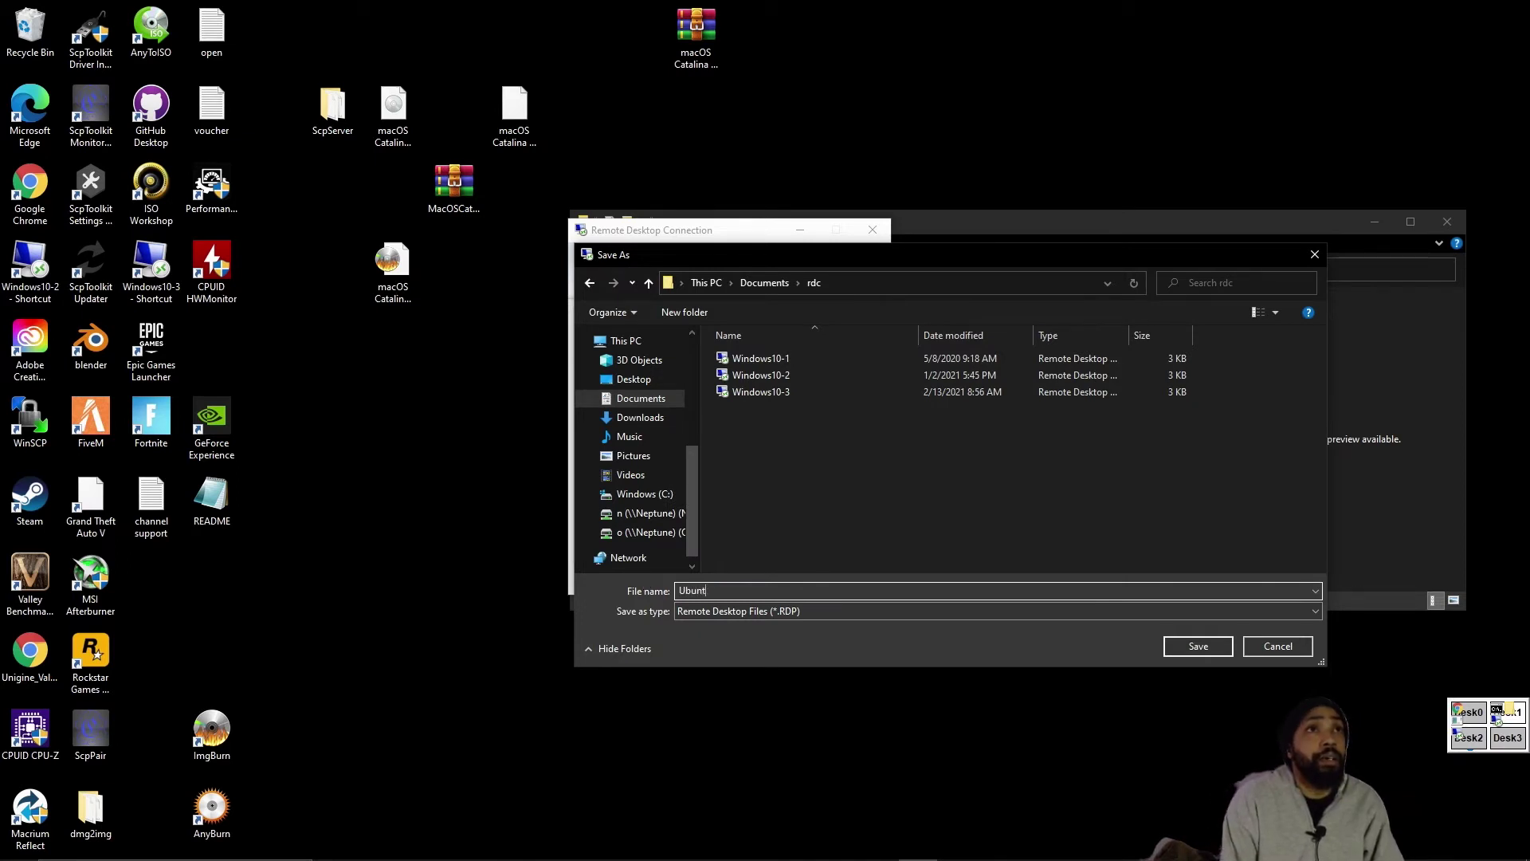
text(u 20-1)
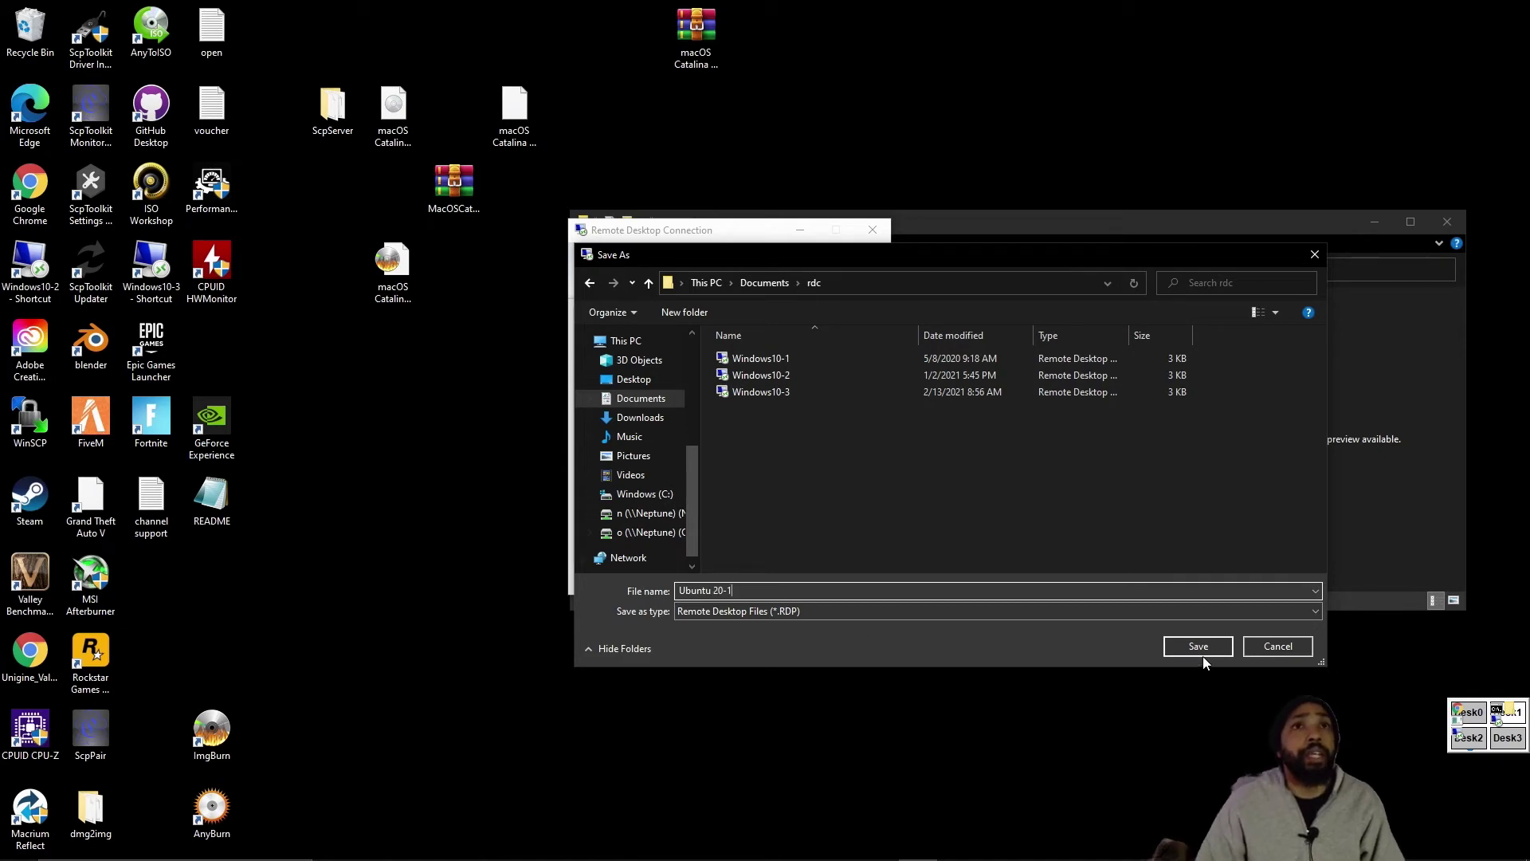
click(1203, 647)
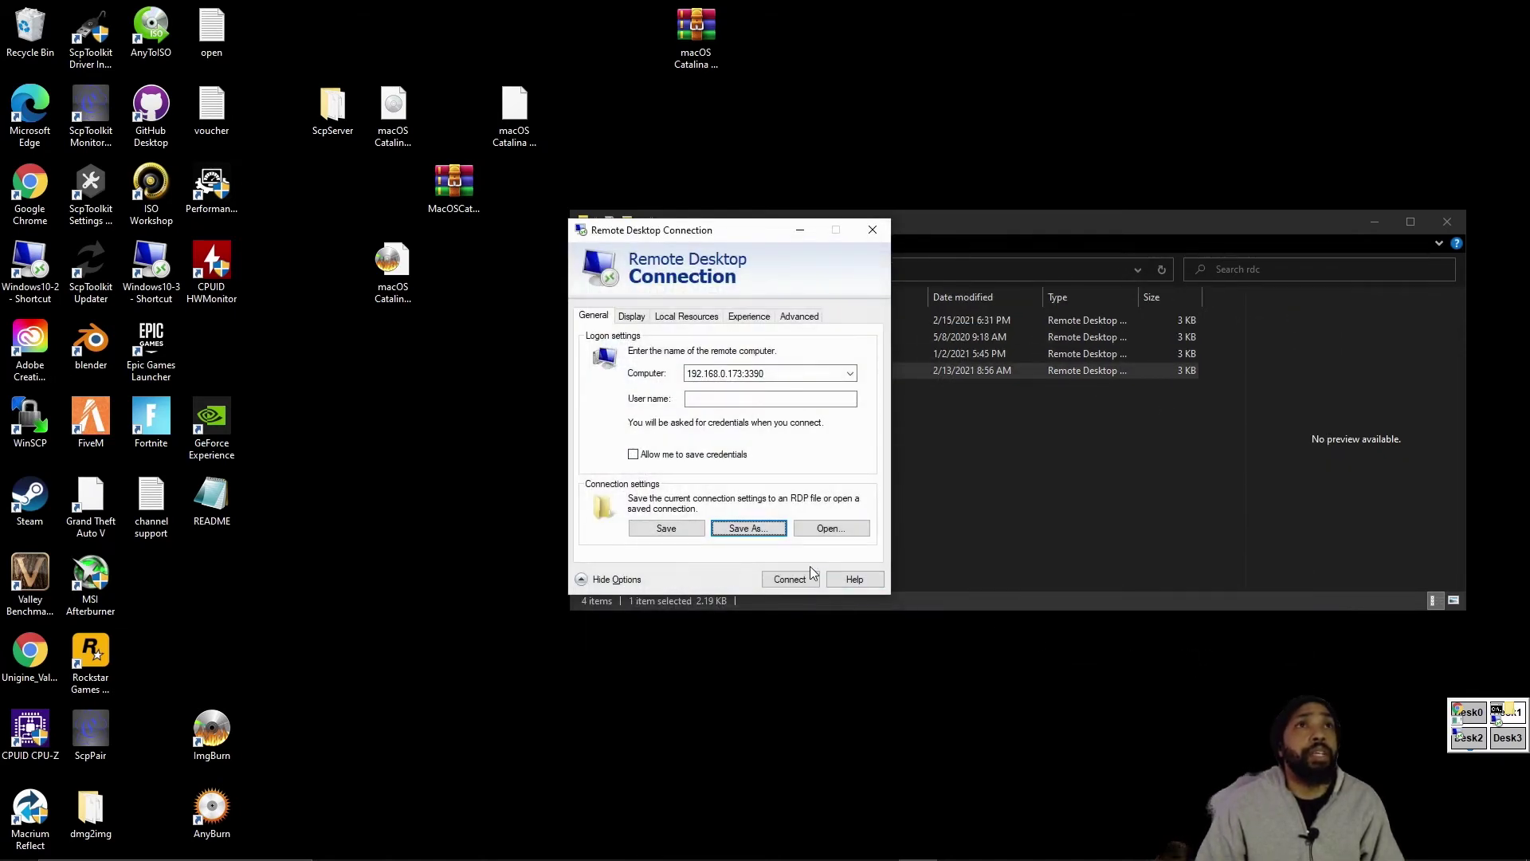
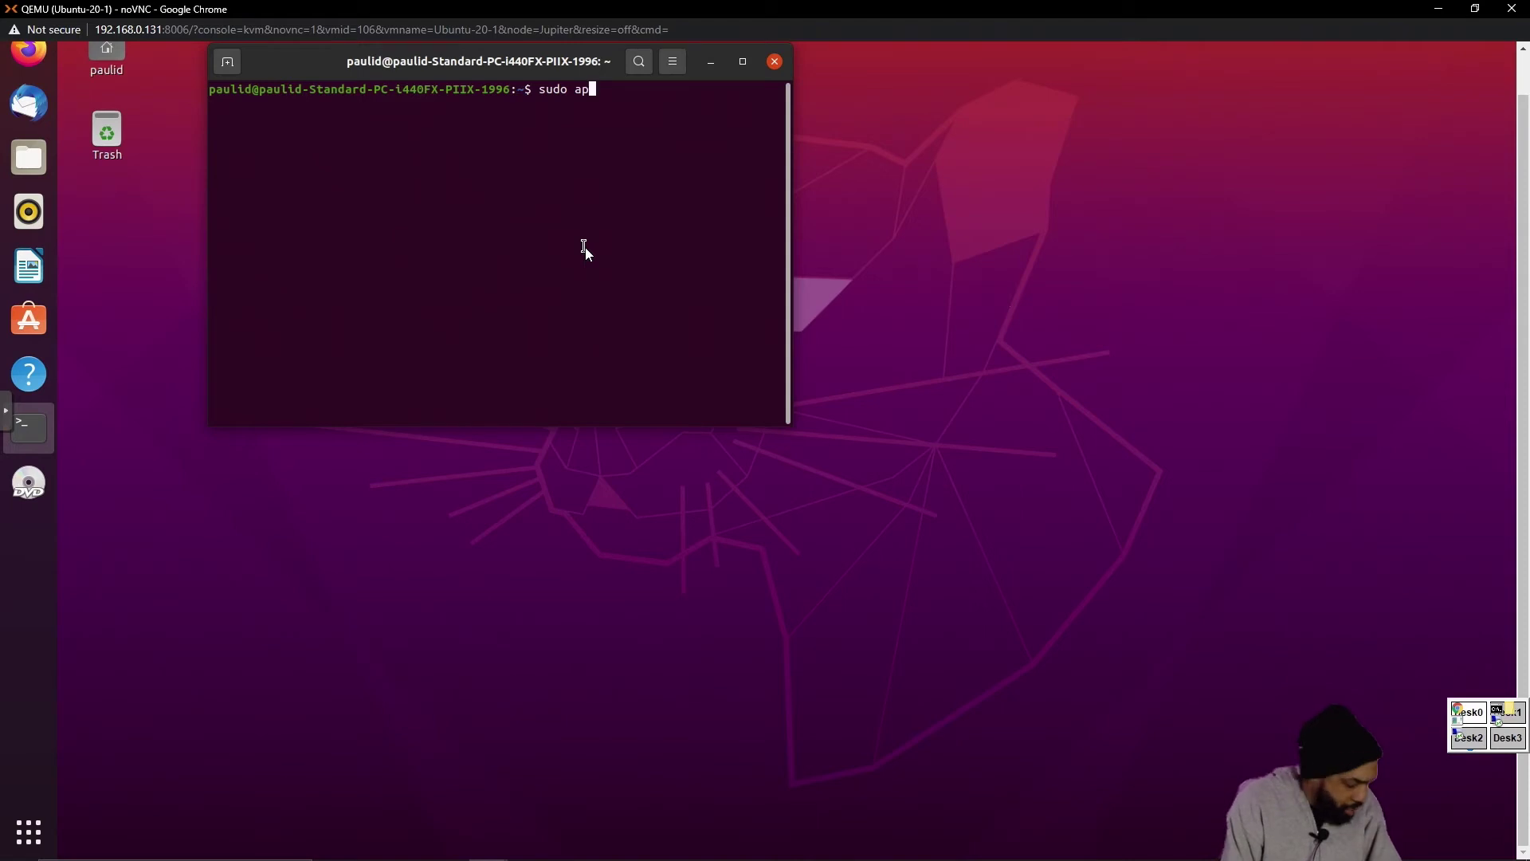
- Install xfce4 with sudo apt-get install xfce4, entering the sudo password and confirming Y
text(t-get in)
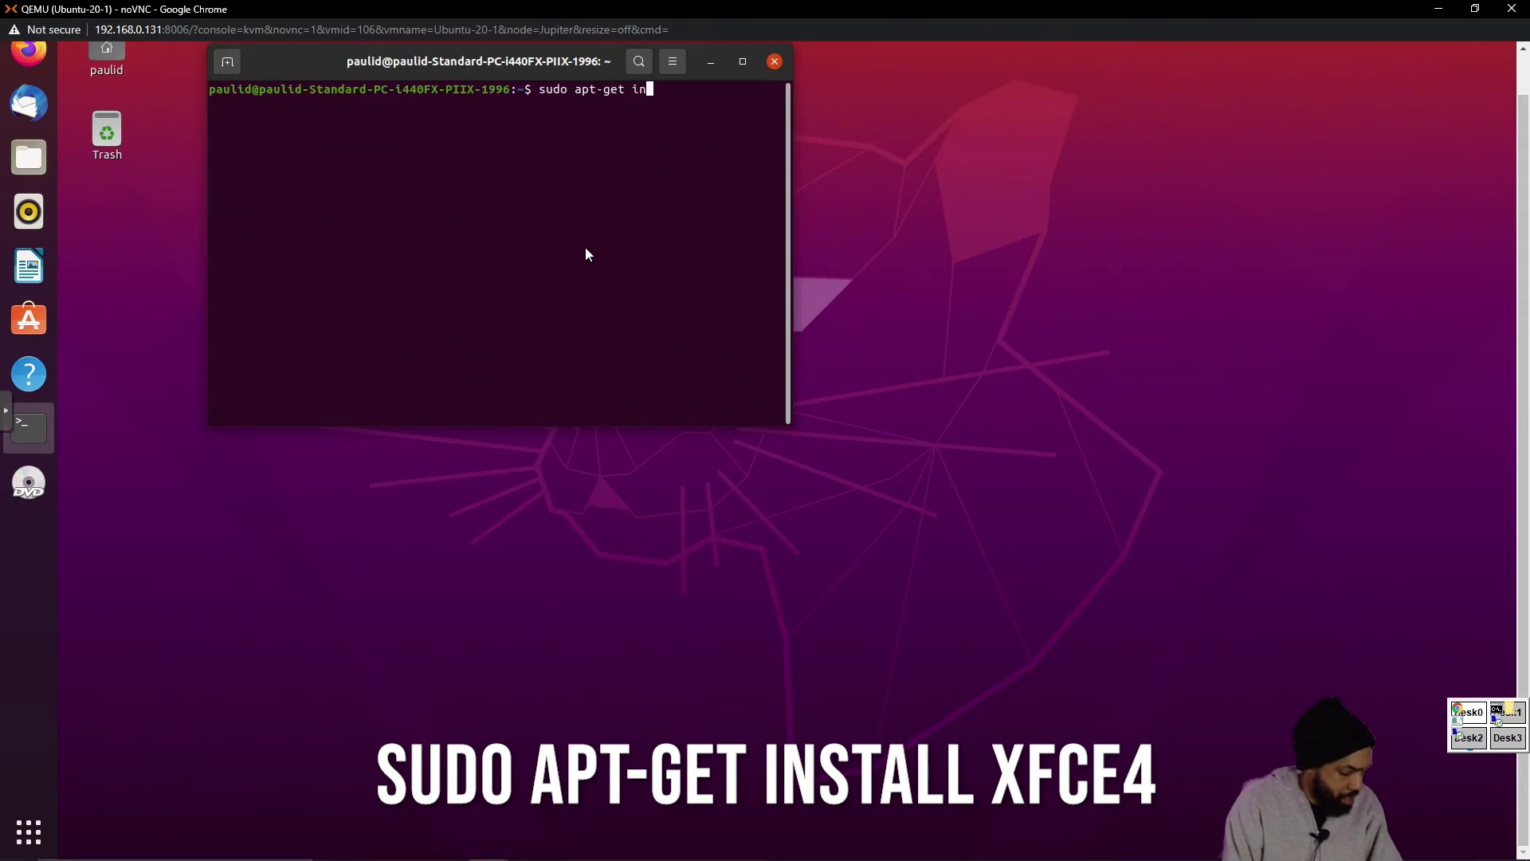
text(stall sfc)
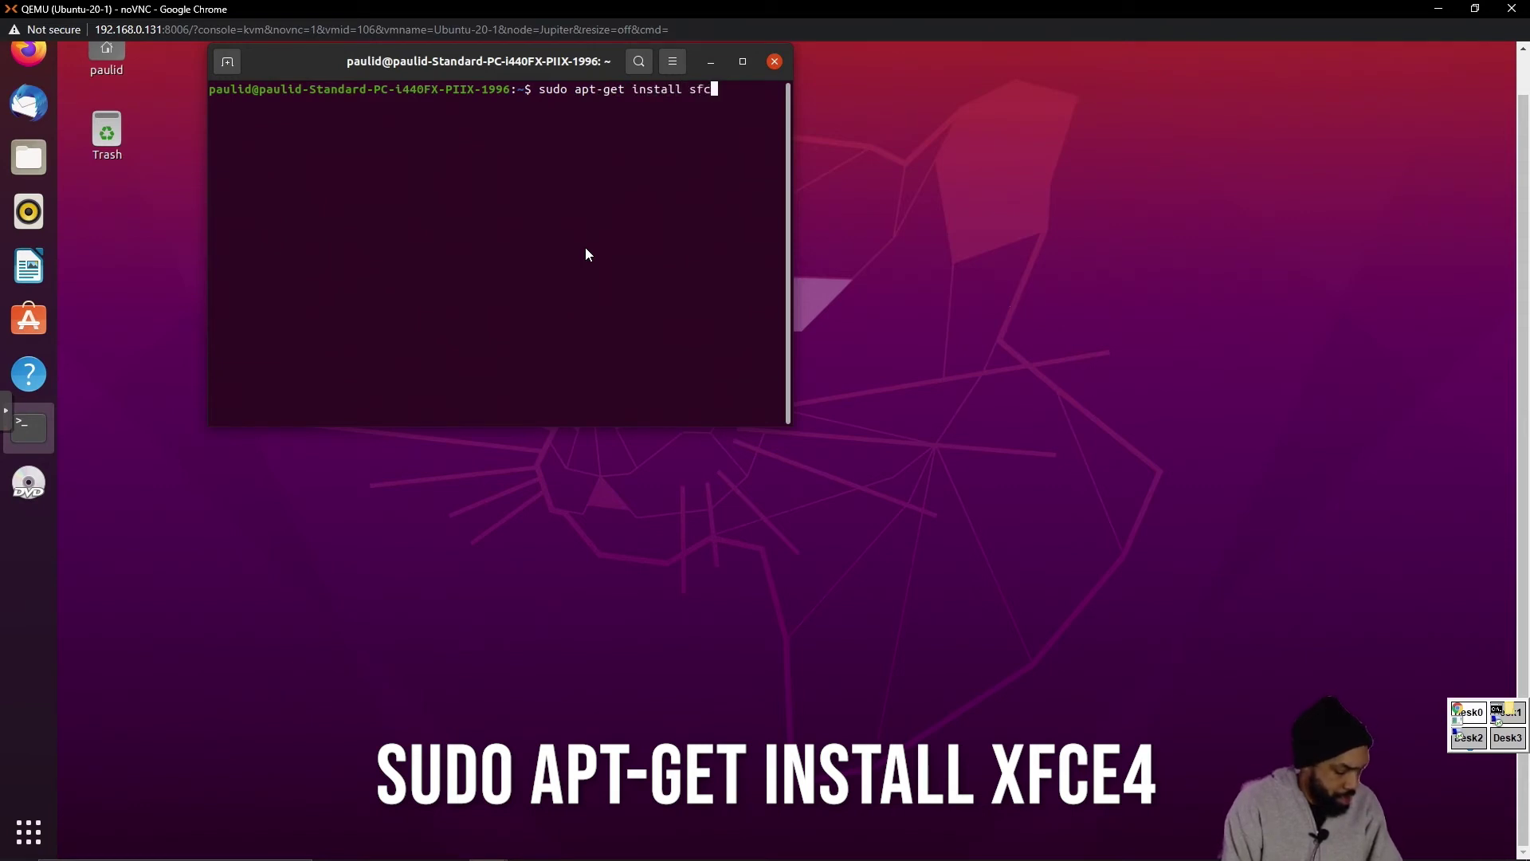
key(BackSpace)
key(BackSpace)
key(BackSpace)
text(xfce4)
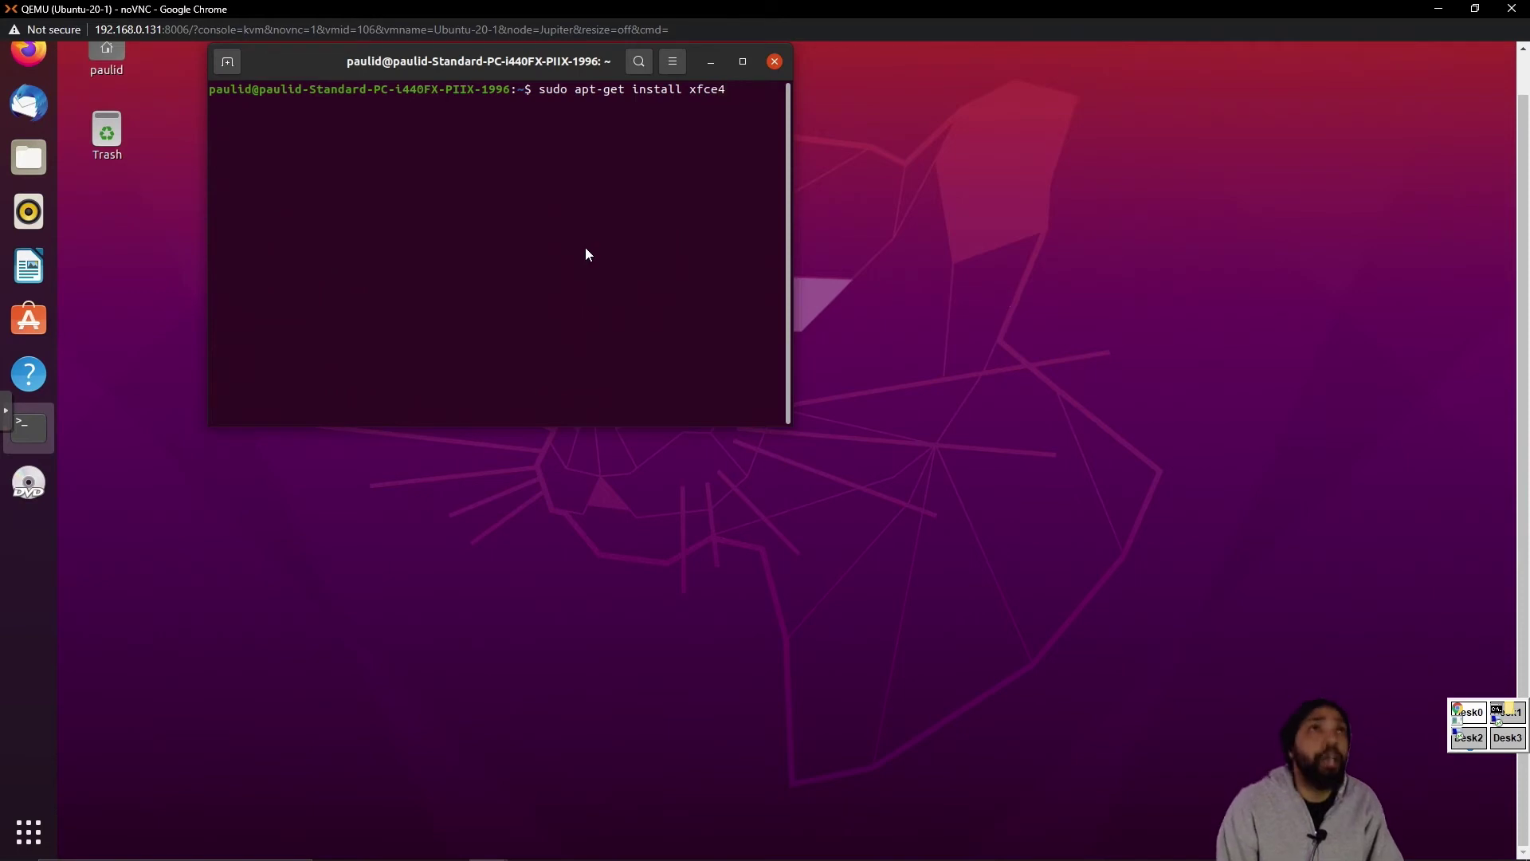
key(Return)
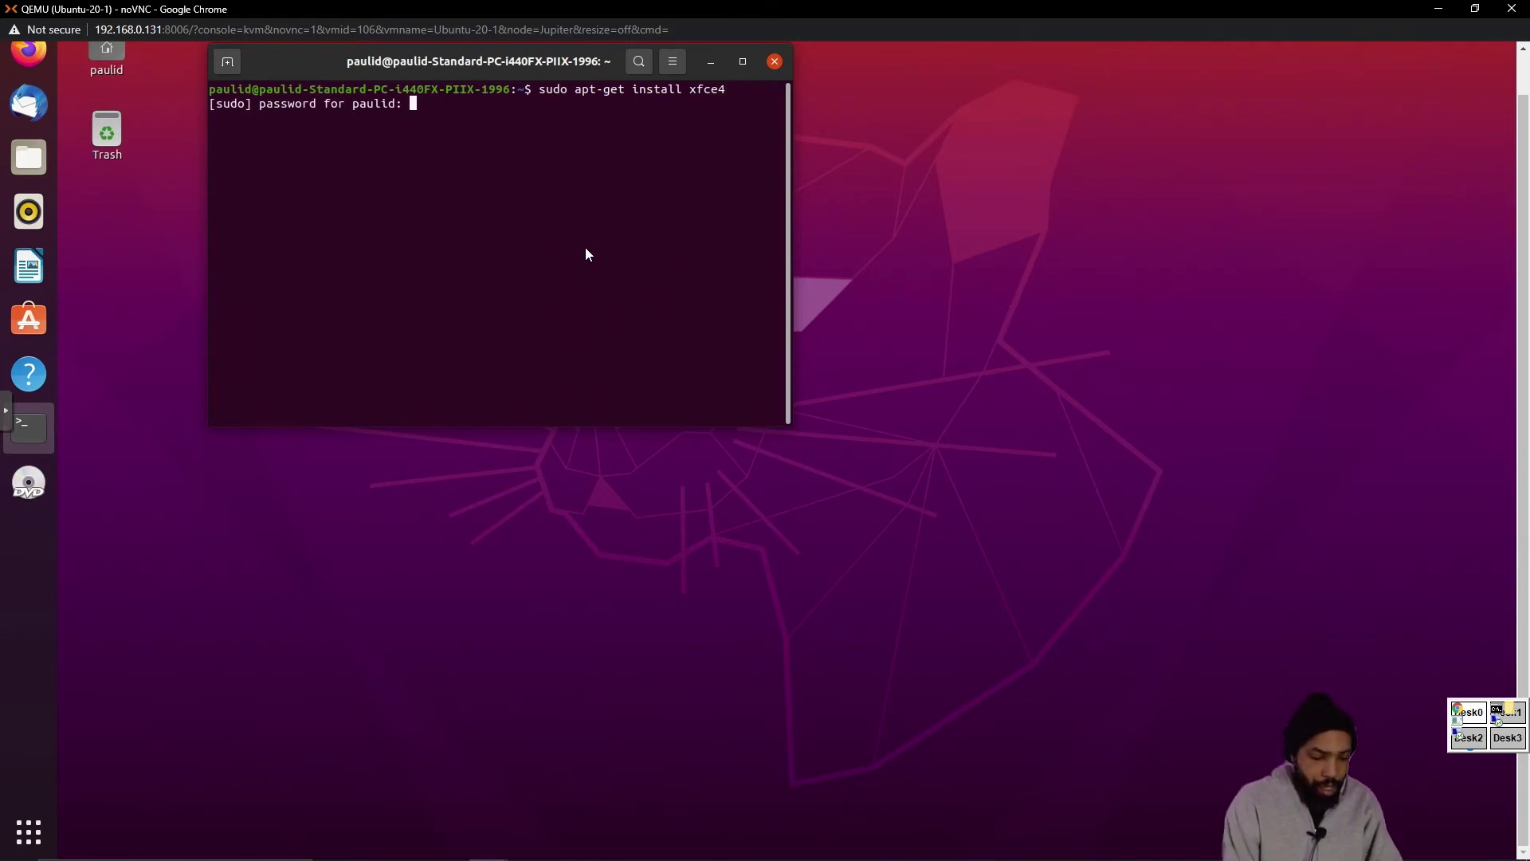
key(Return)
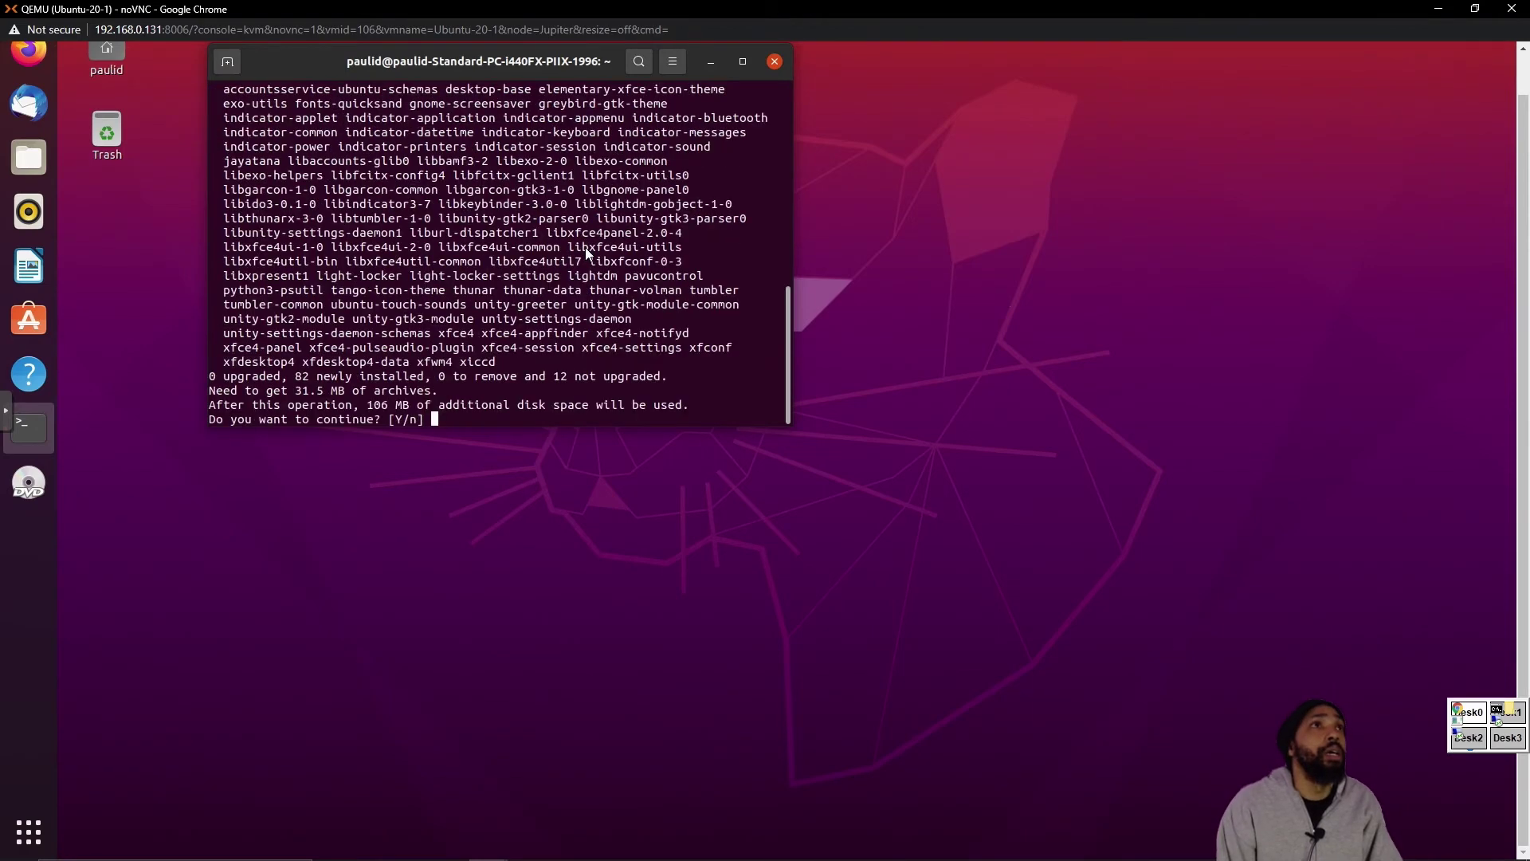
text(Y)
key(Return)
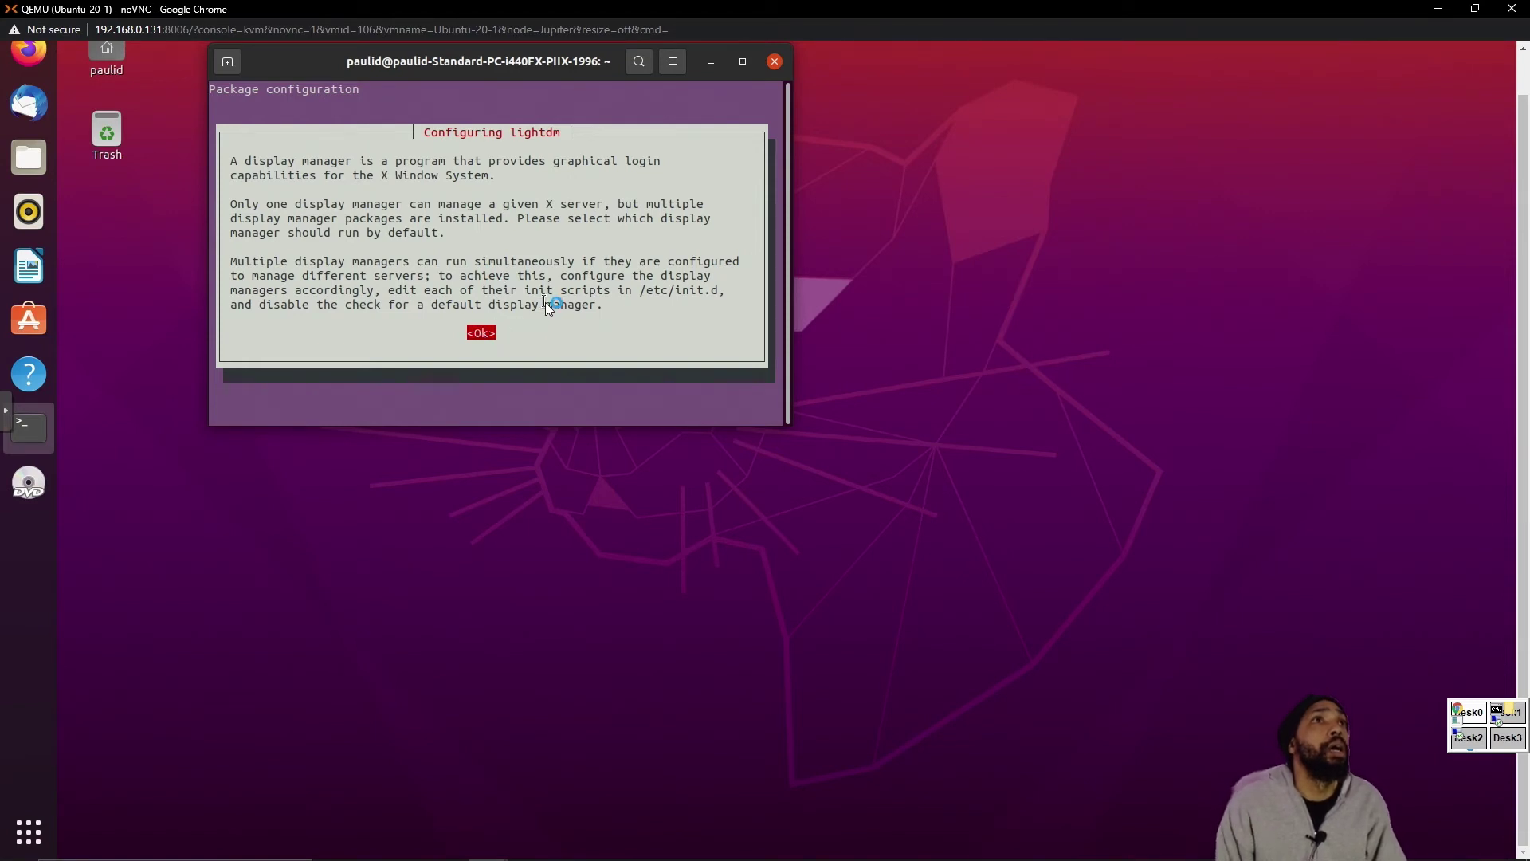
- Choose lightdm as the default display manager so the xfce4 install completes
key(Return)
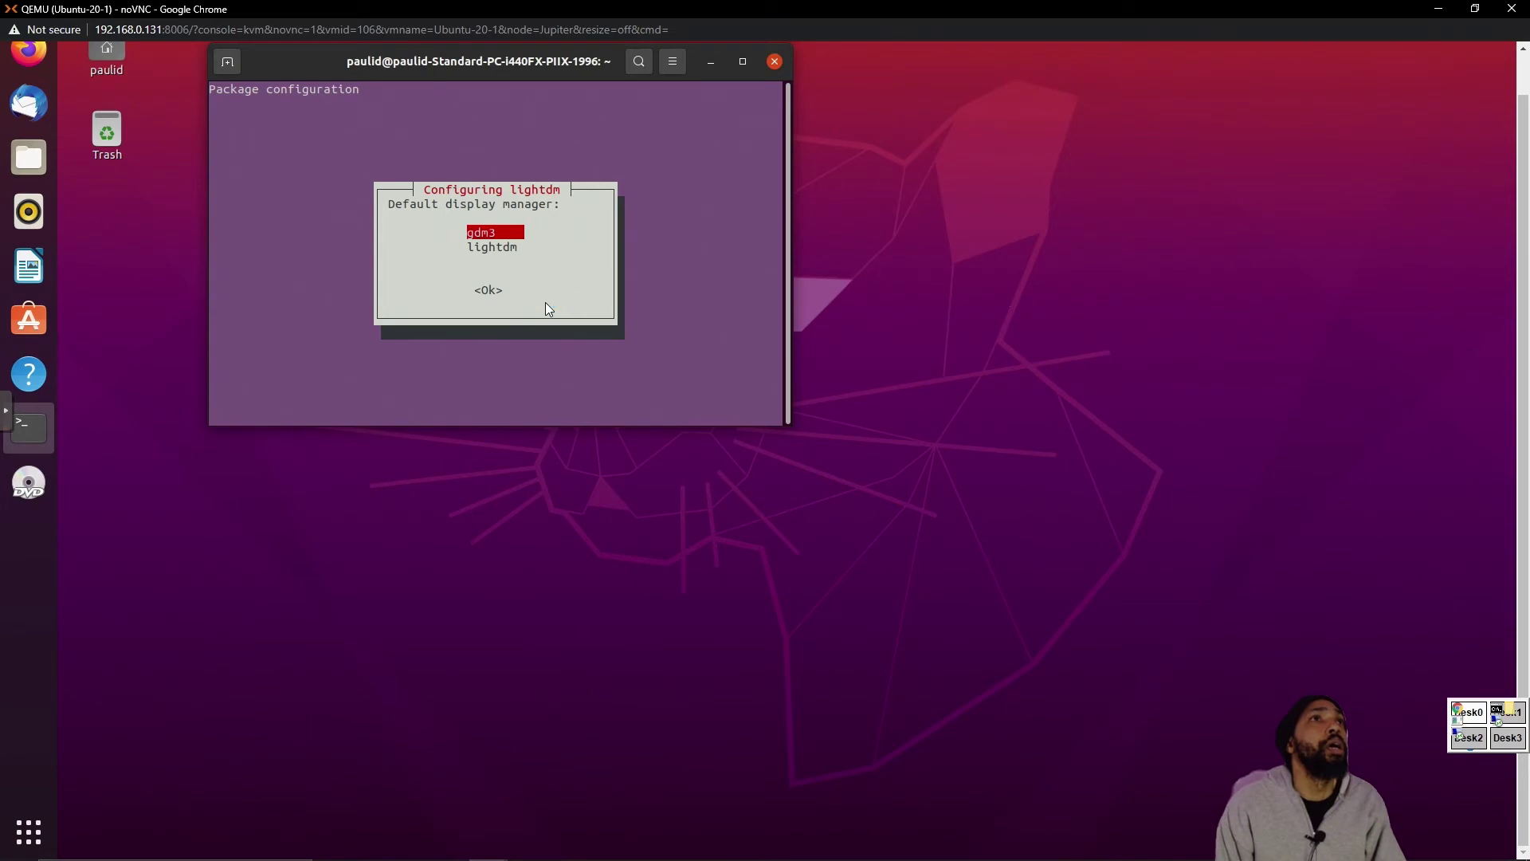
key(Down)
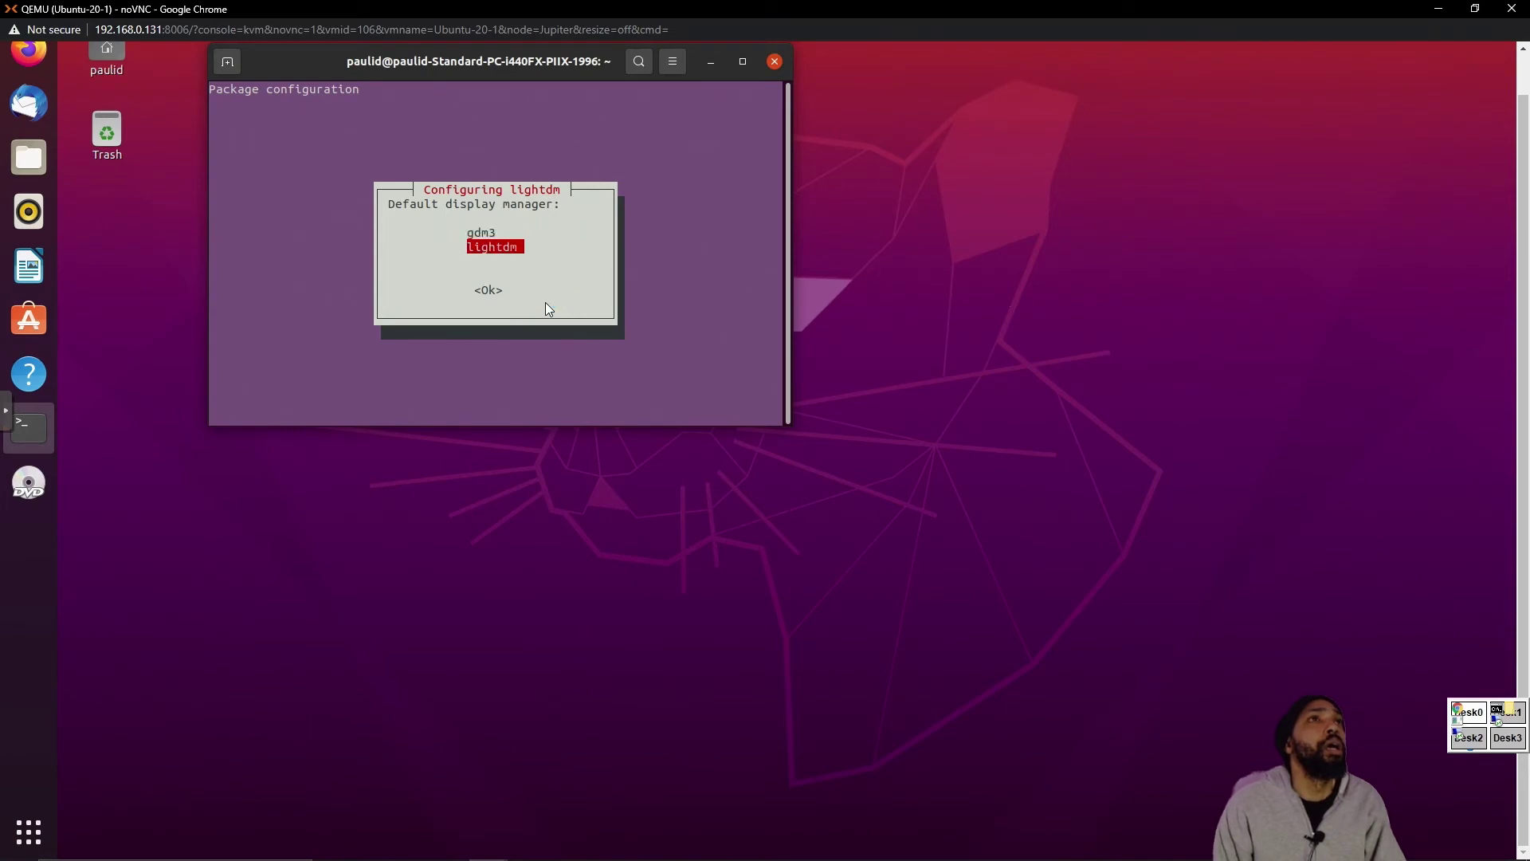
key(Return)
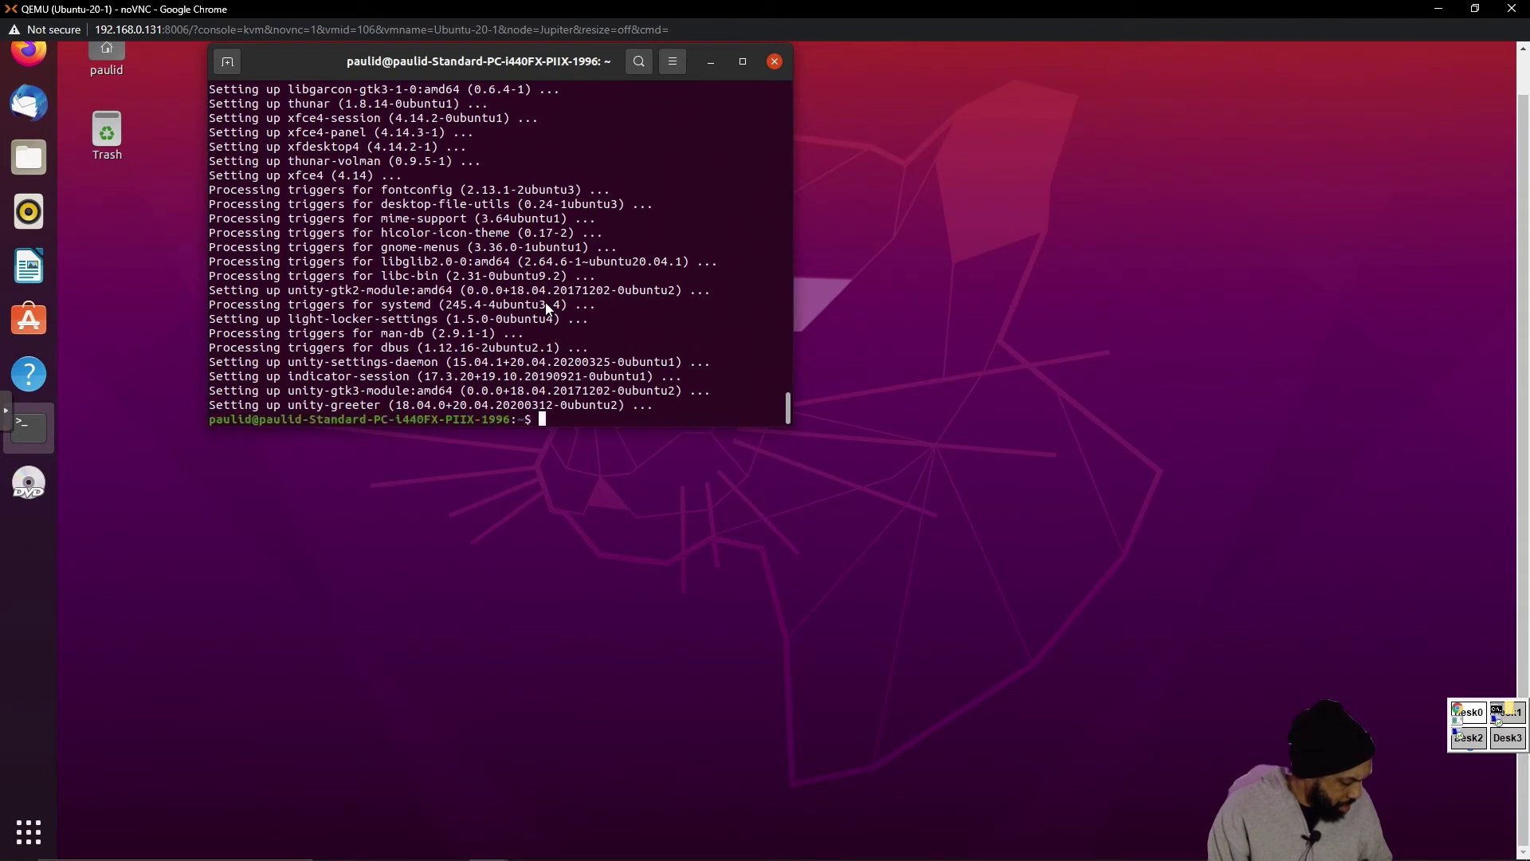
- Restart the xrdp service with sudo service xrdp restart, then go to the Windows desktop
text(sudo service )
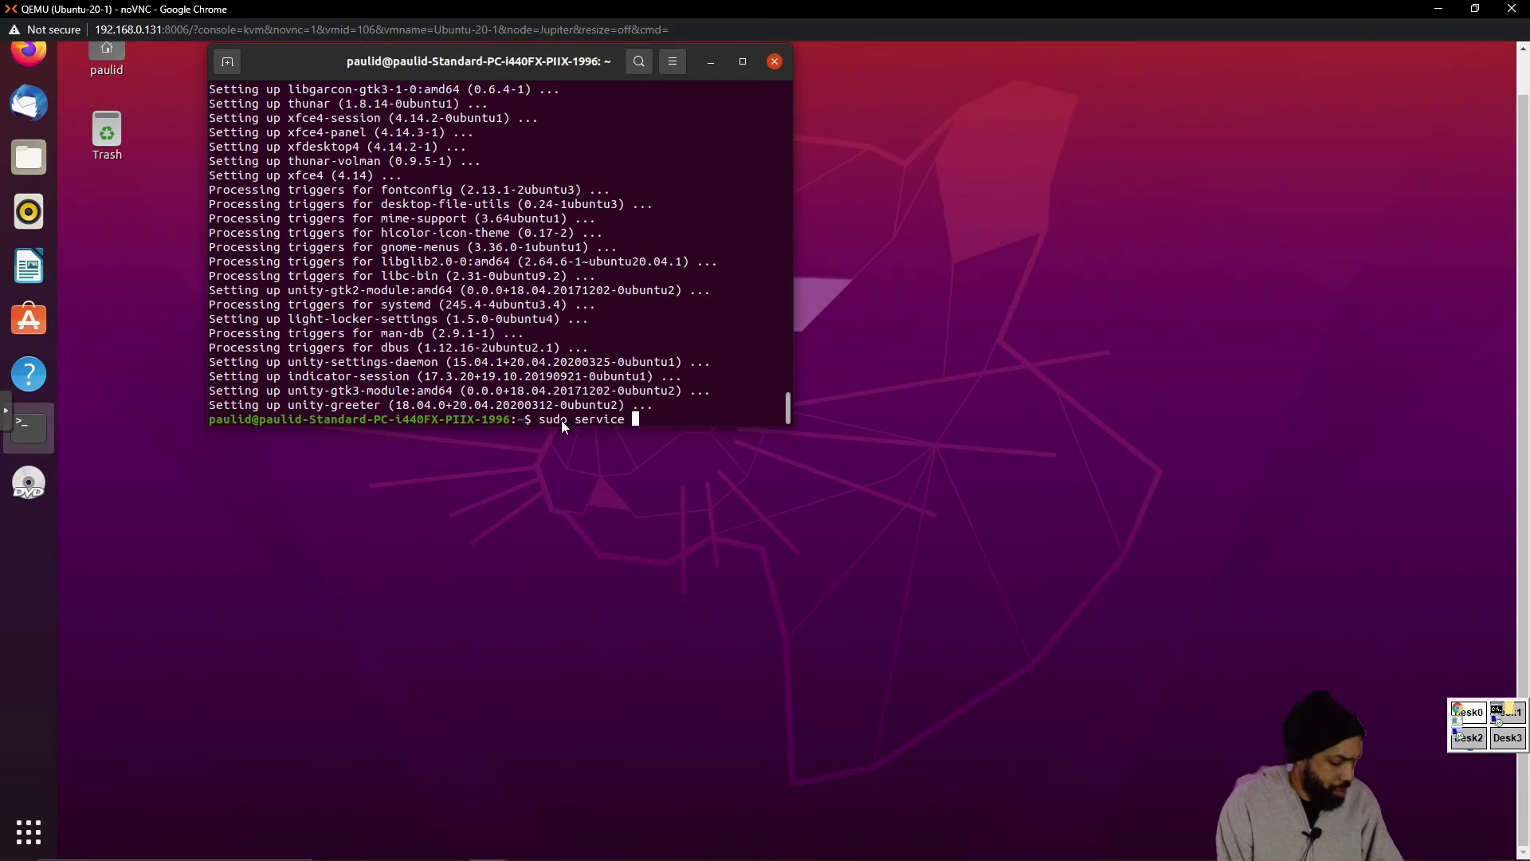
text(xrdp start)
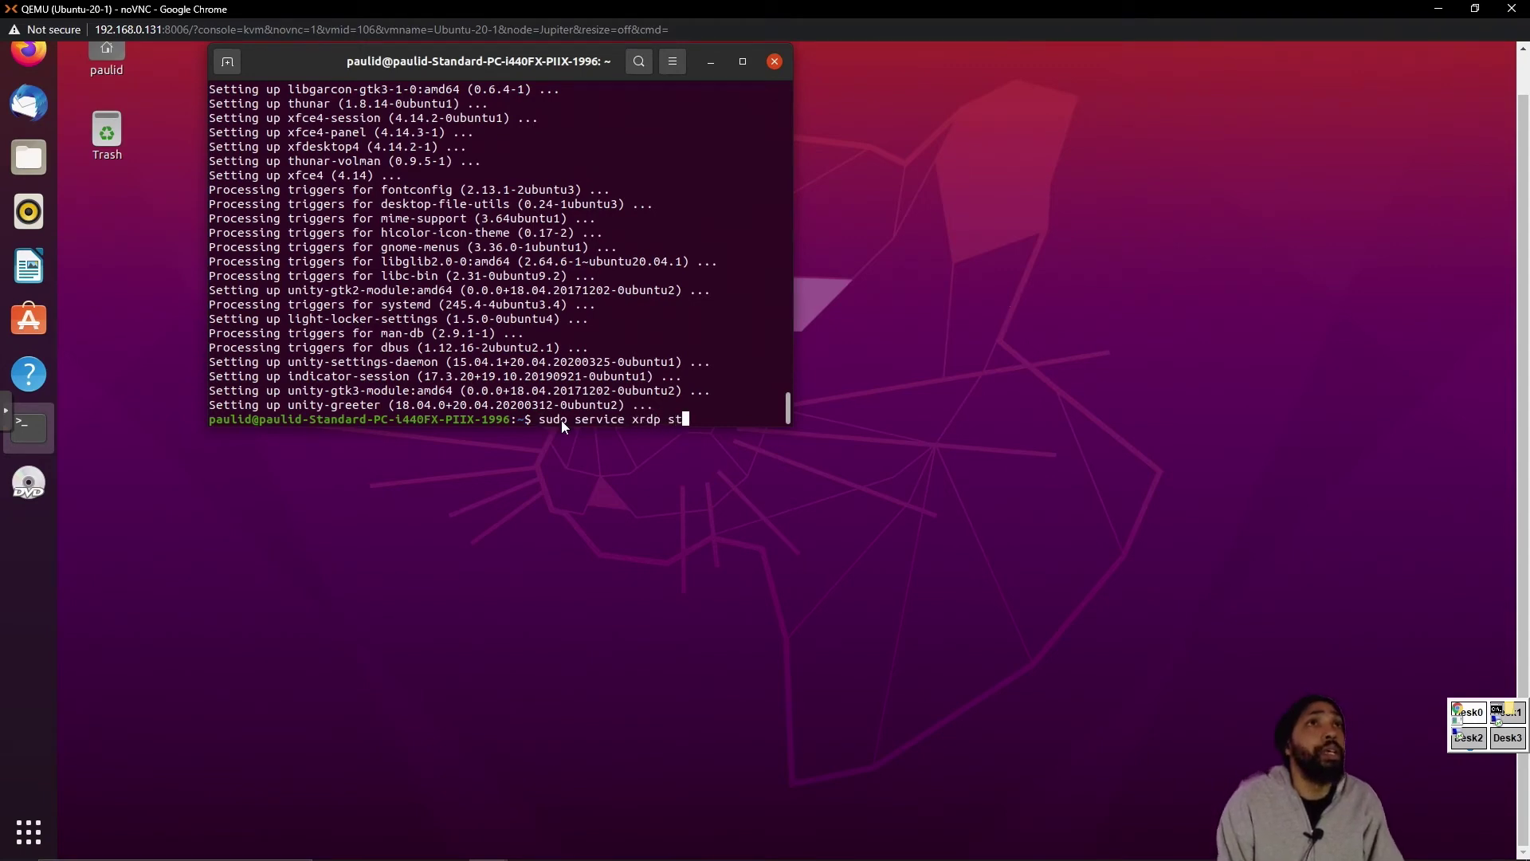
key(BackSpace)
key(BackSpace)
key(BackSpace)
key(BackSpace)
key(BackSpace)
text(retart)
key(BackSpace)
key(BackSpace)
key(BackSpace)
key(BackSpace)
text(start)
key(Return)
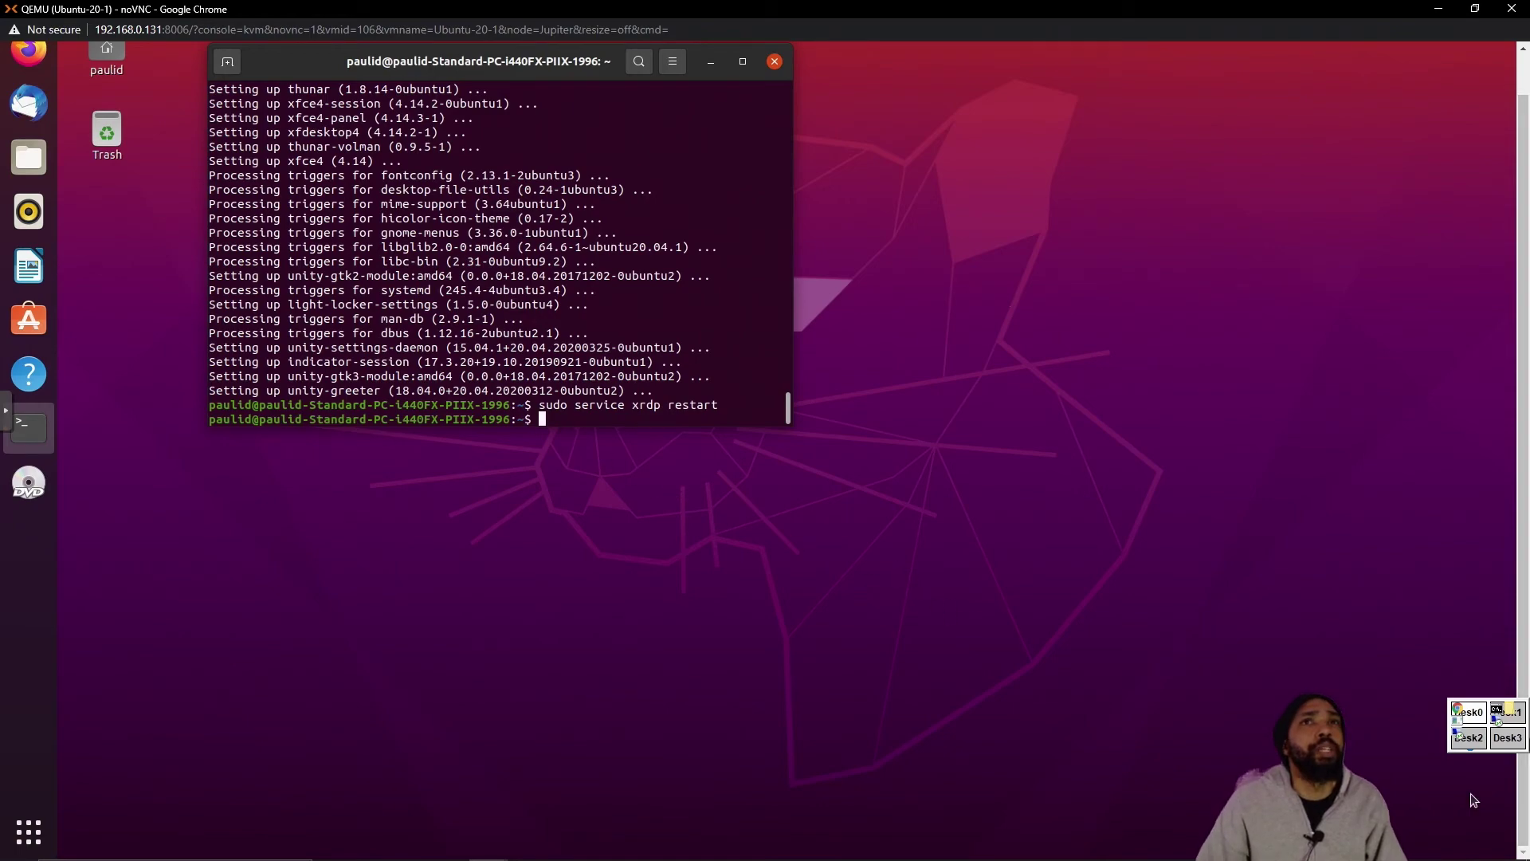
click(1516, 719)
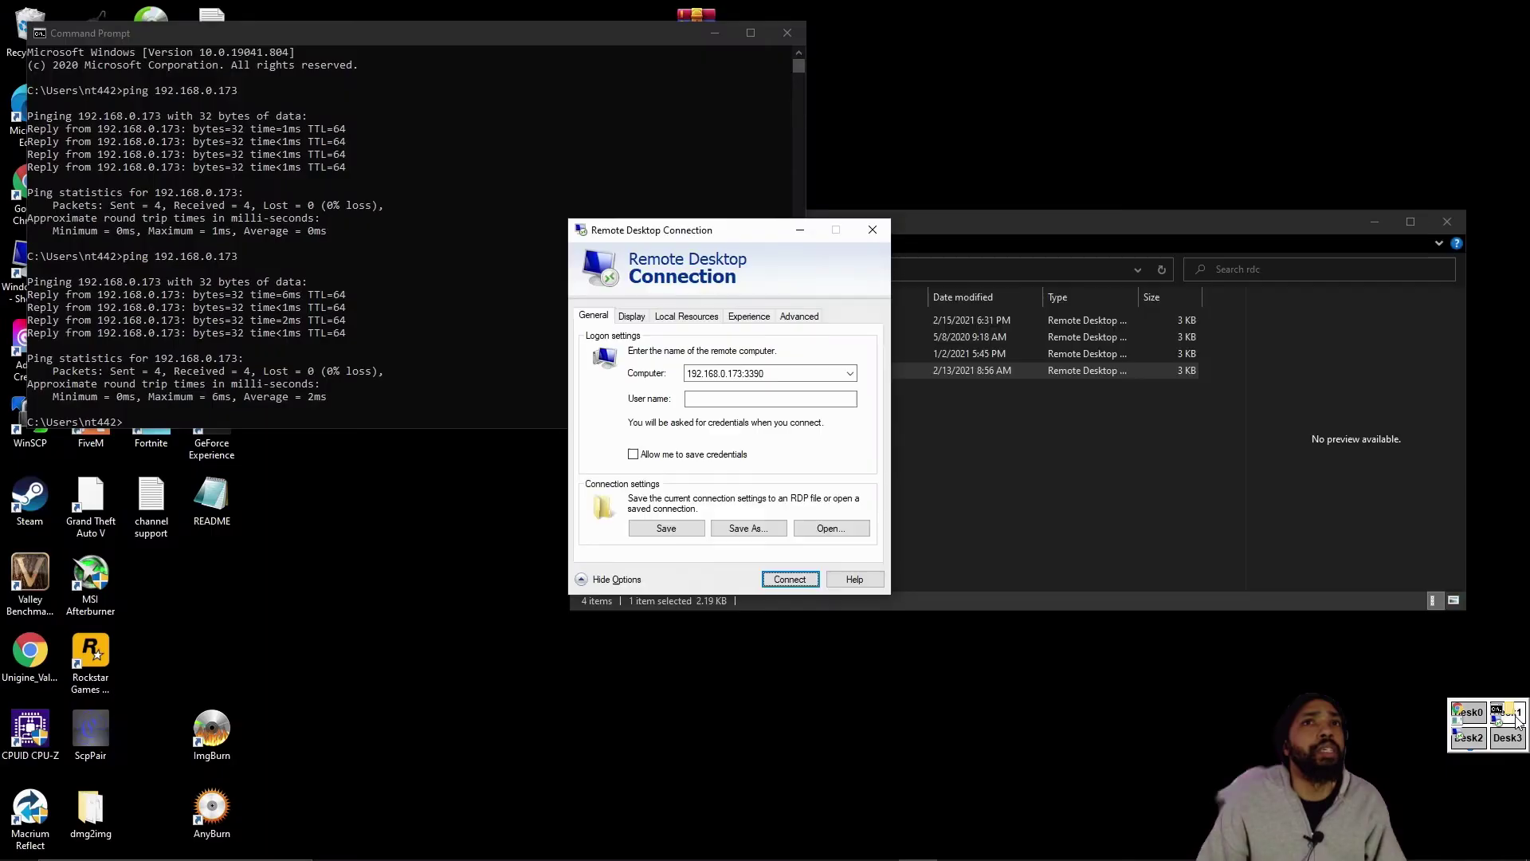
- Try connecting to 192.168.0.173:3390, cancel the stalled attempt, and return to the Ubuntu VM
click(795, 581)
click(816, 495)
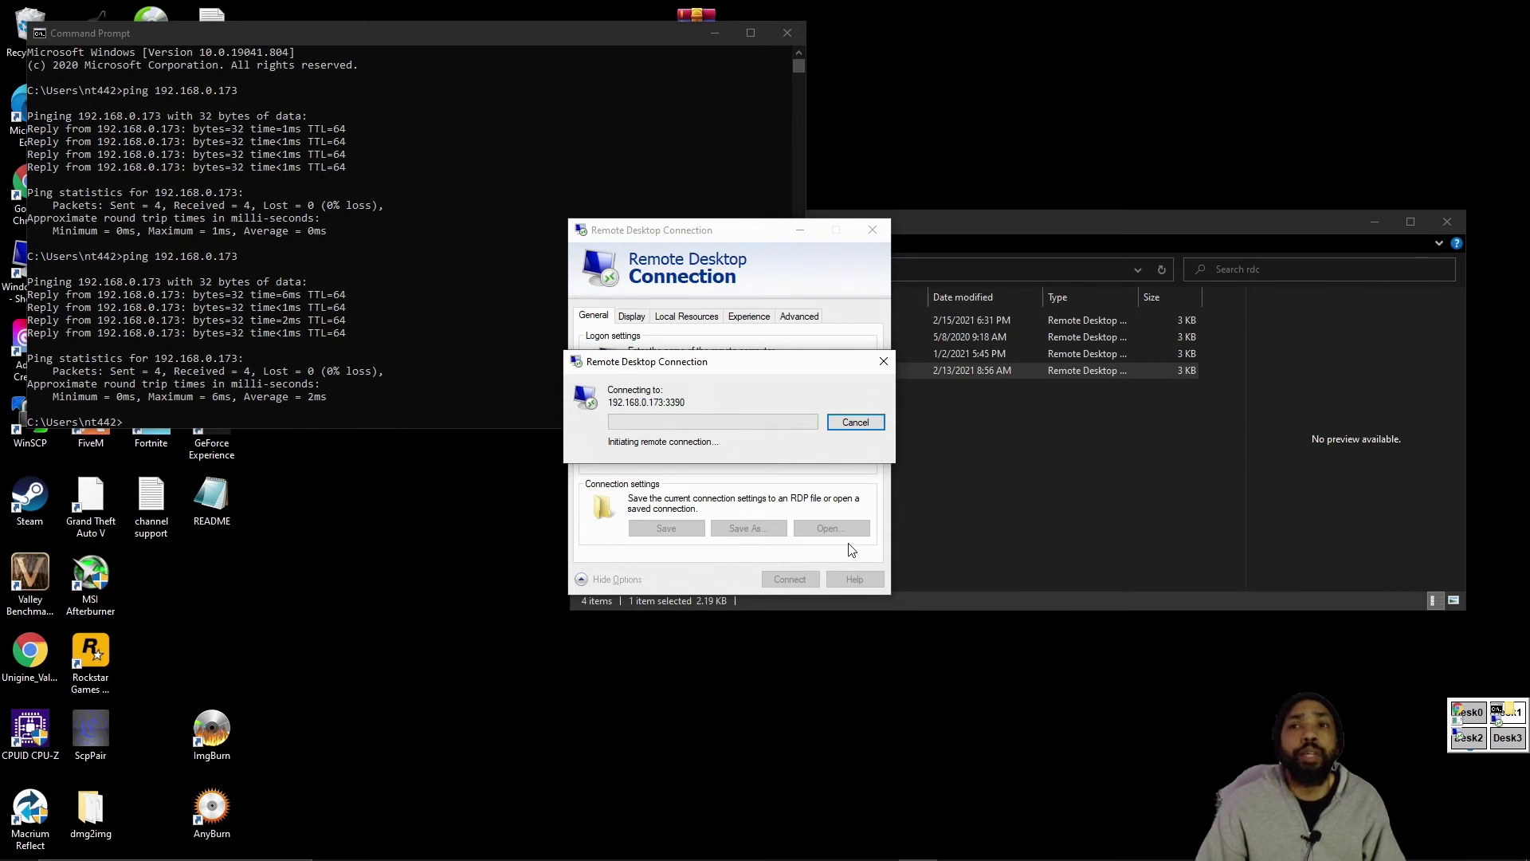
click(855, 423)
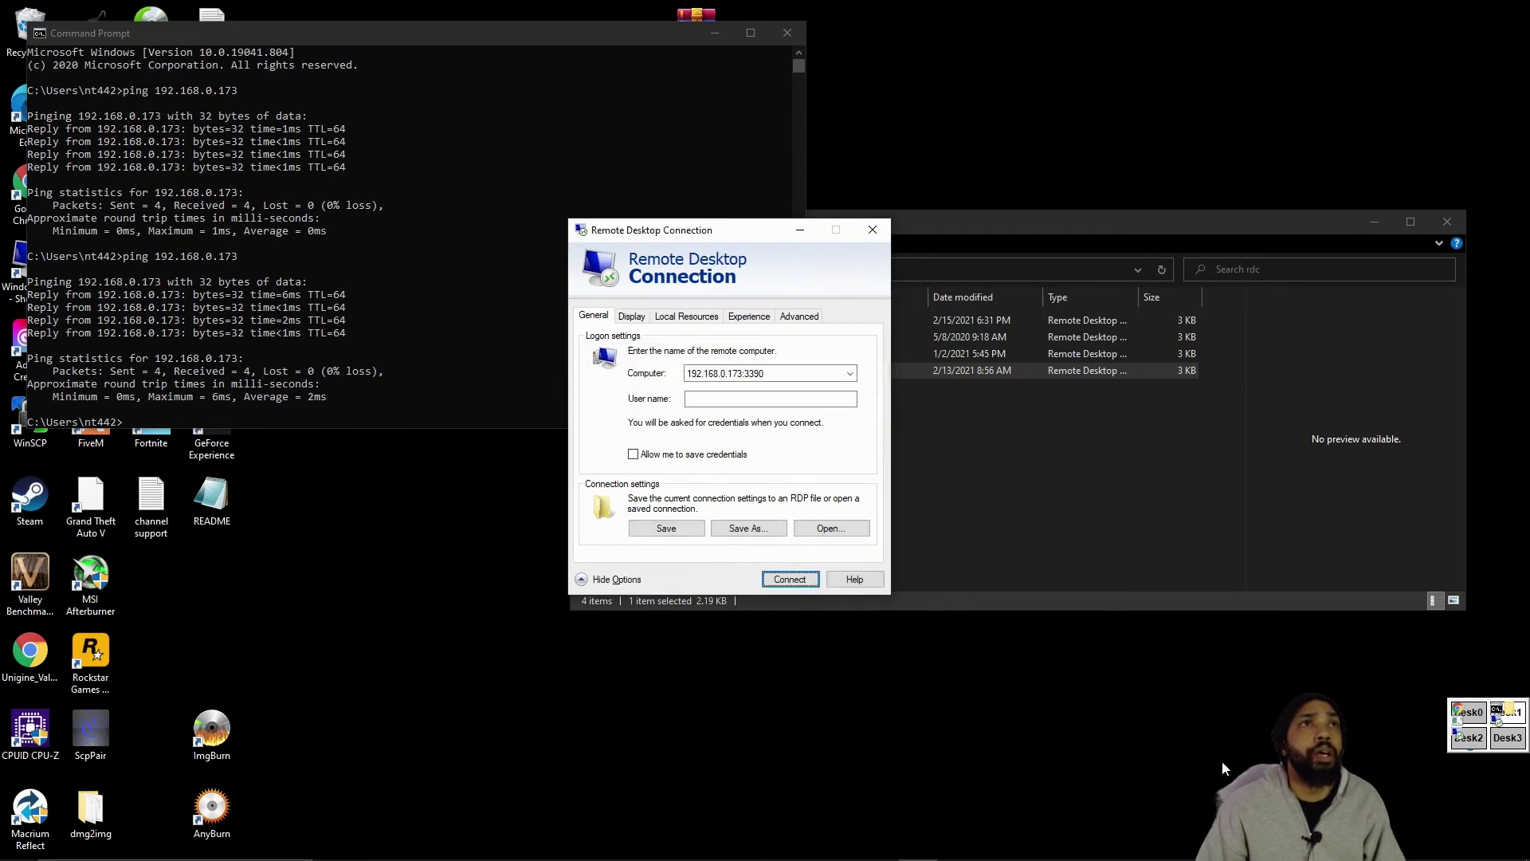
click(1465, 714)
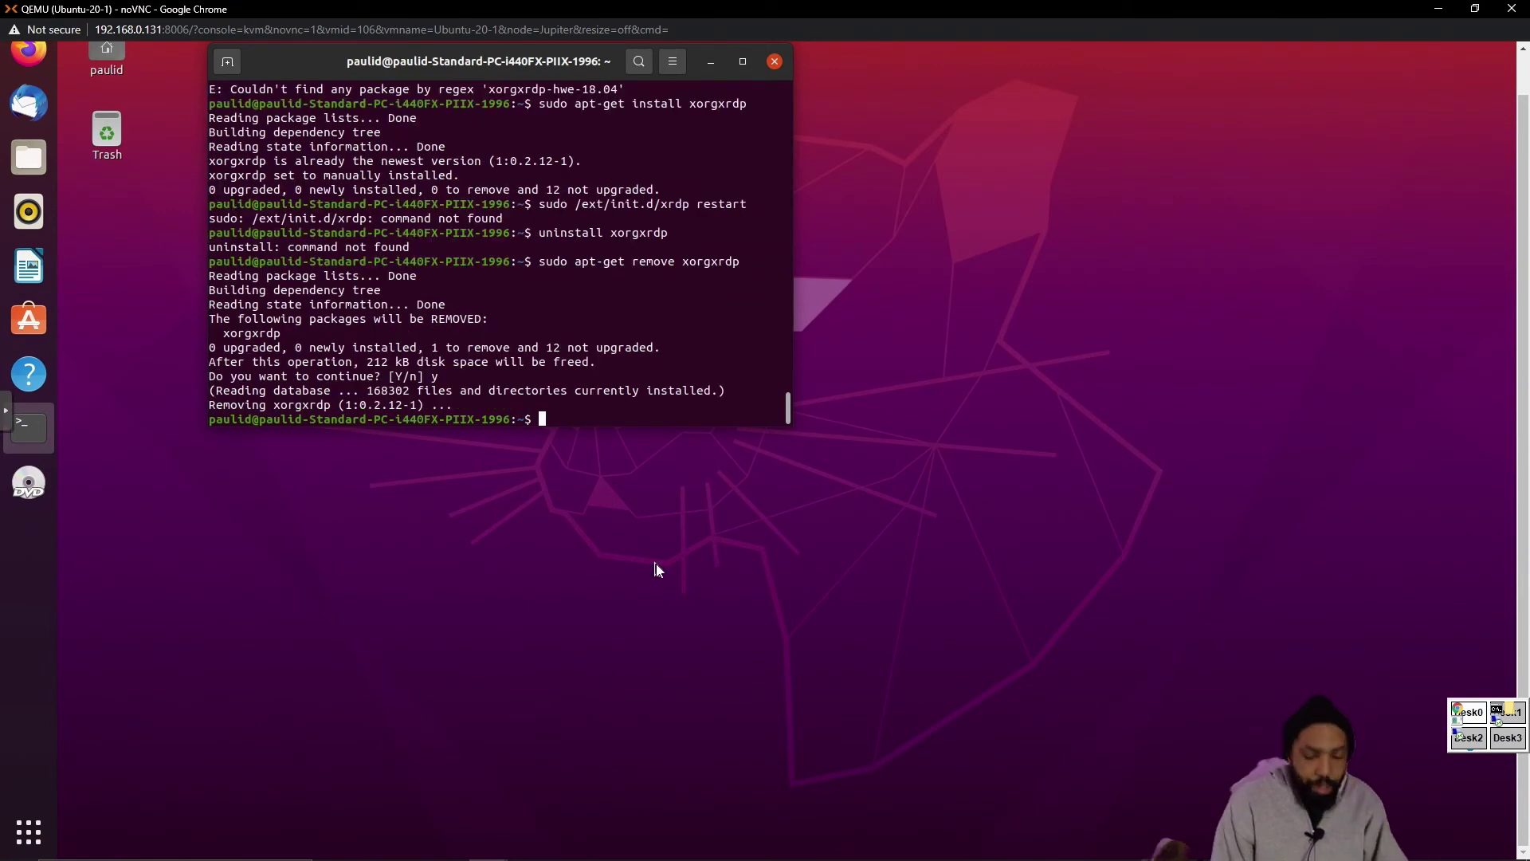
- Reinstall xorgxrdp with sudo apt-get install xorgxrdp, then move to the next virtual desktop
text(apt )
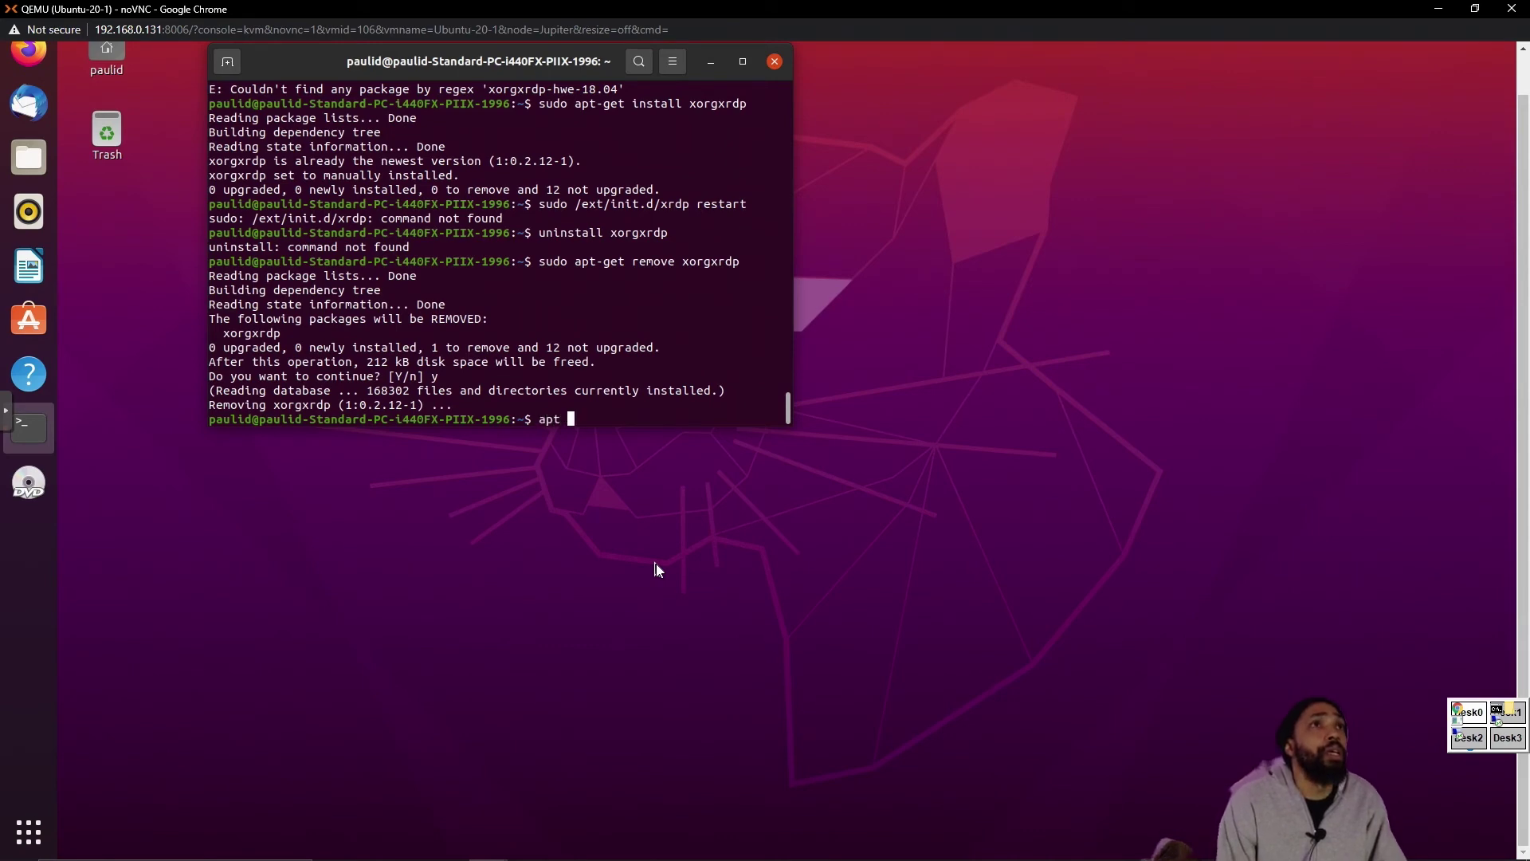
text(get)
key(BackSpace)
key(BackSpace)
key(BackSpace)
key(BackSpace)
key(BackSpace)
key(BackSpace)
key(BackSpace)
text(sudo apt)
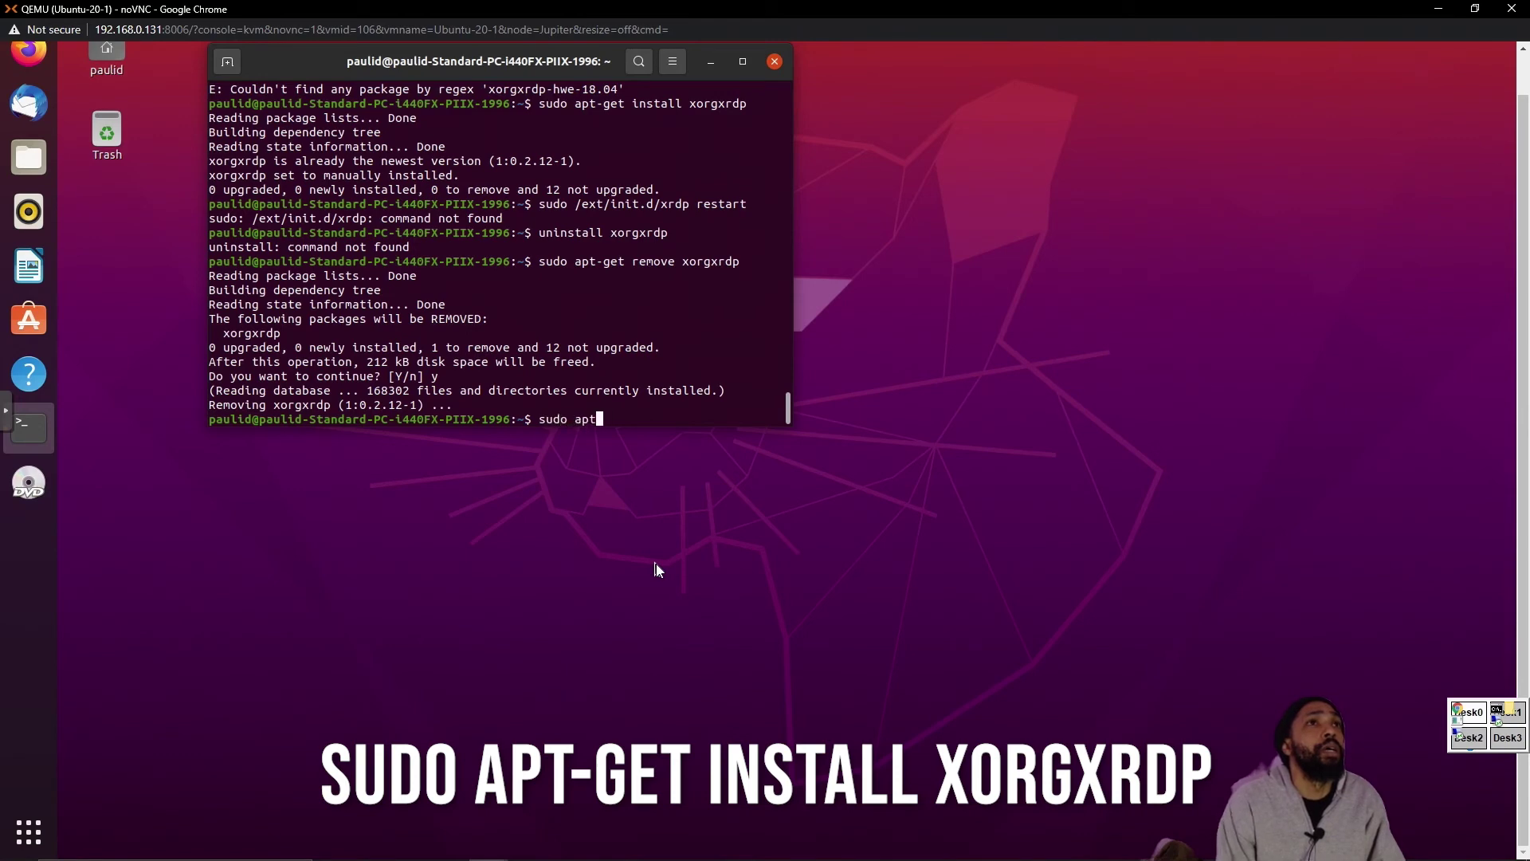
text(-get install xorgxrdp)
key(Return)
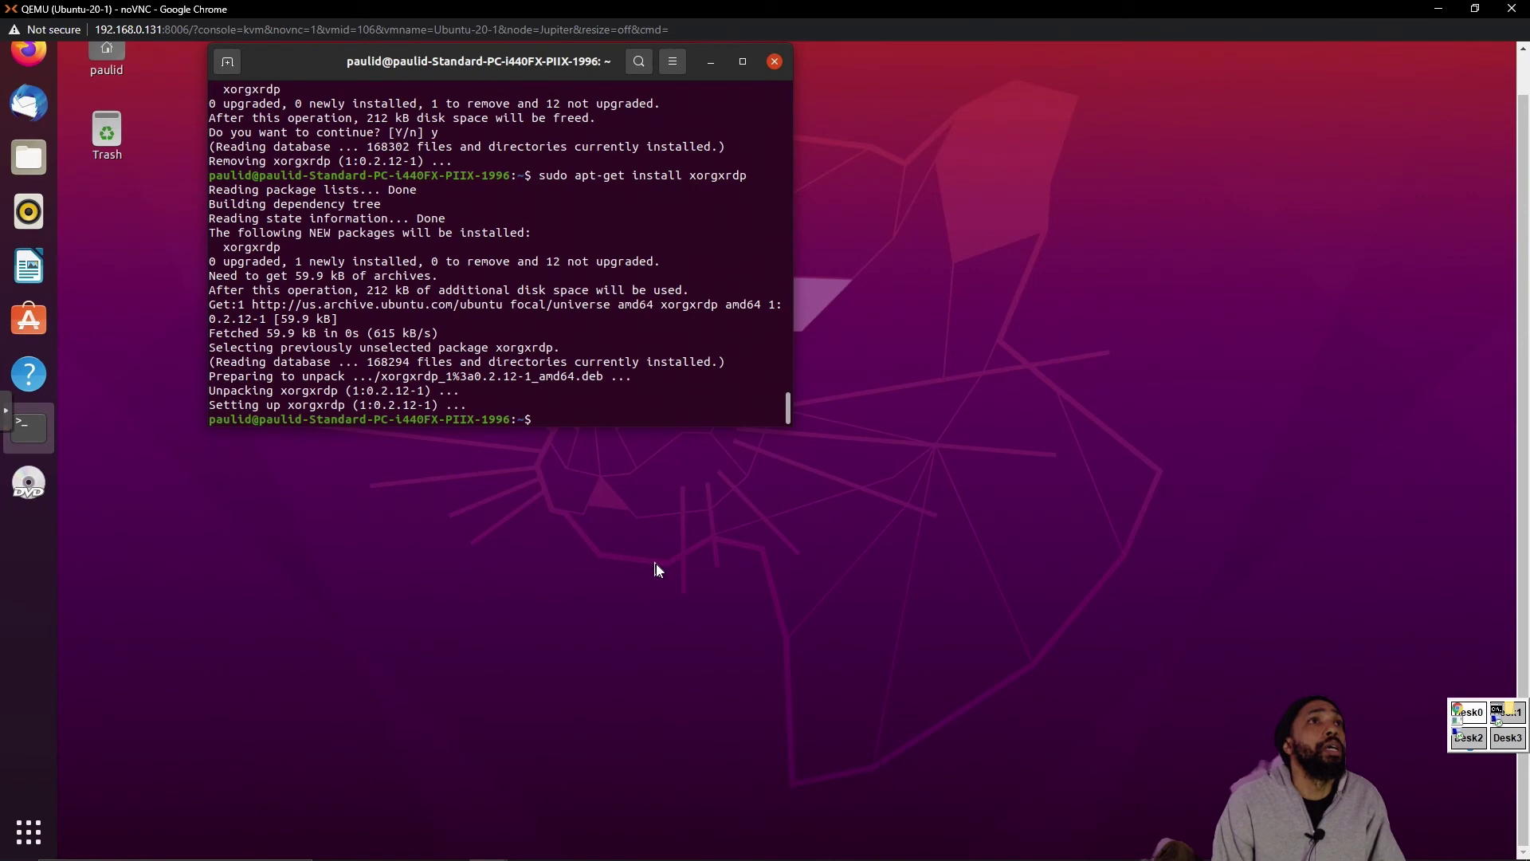
text(y)
key(Return)
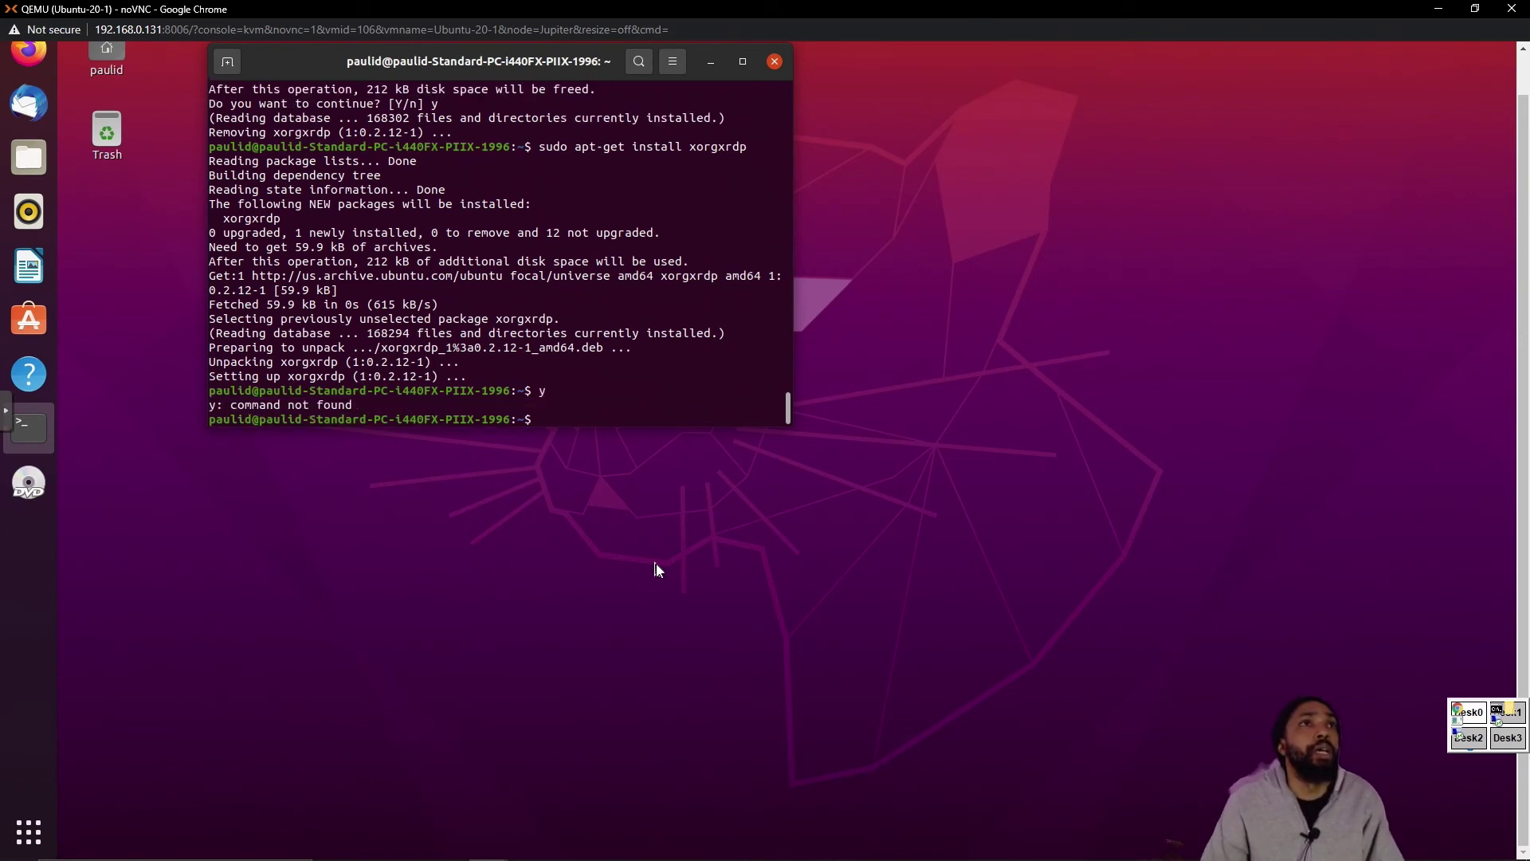
key(ctrl+super+Right)
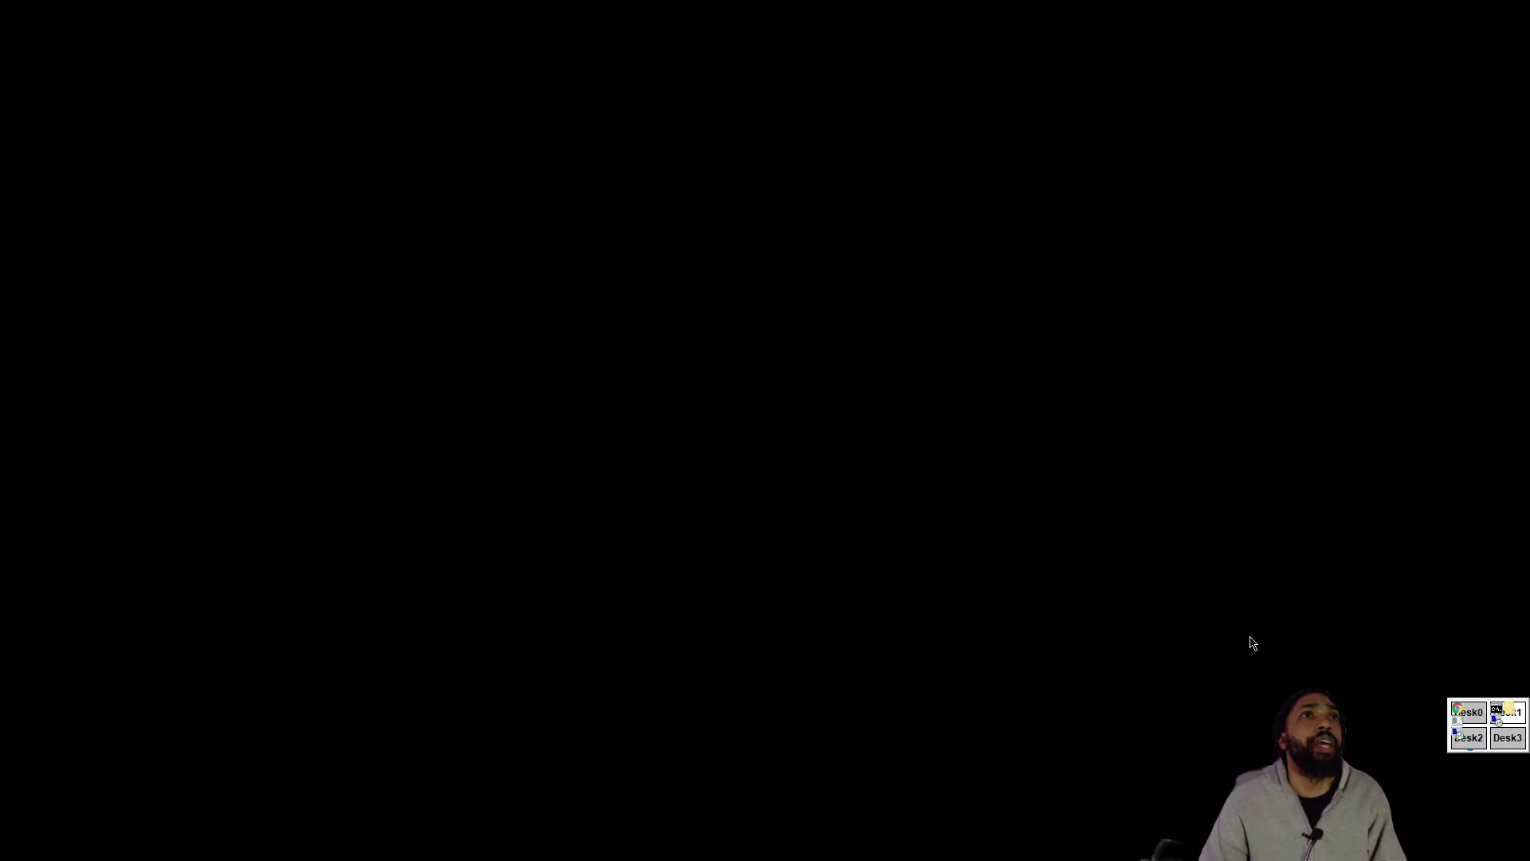
- Close the old remote session and relaunch Ubuntu 20-1.rdp, accepting both connection warnings
right_click(1498, 722)
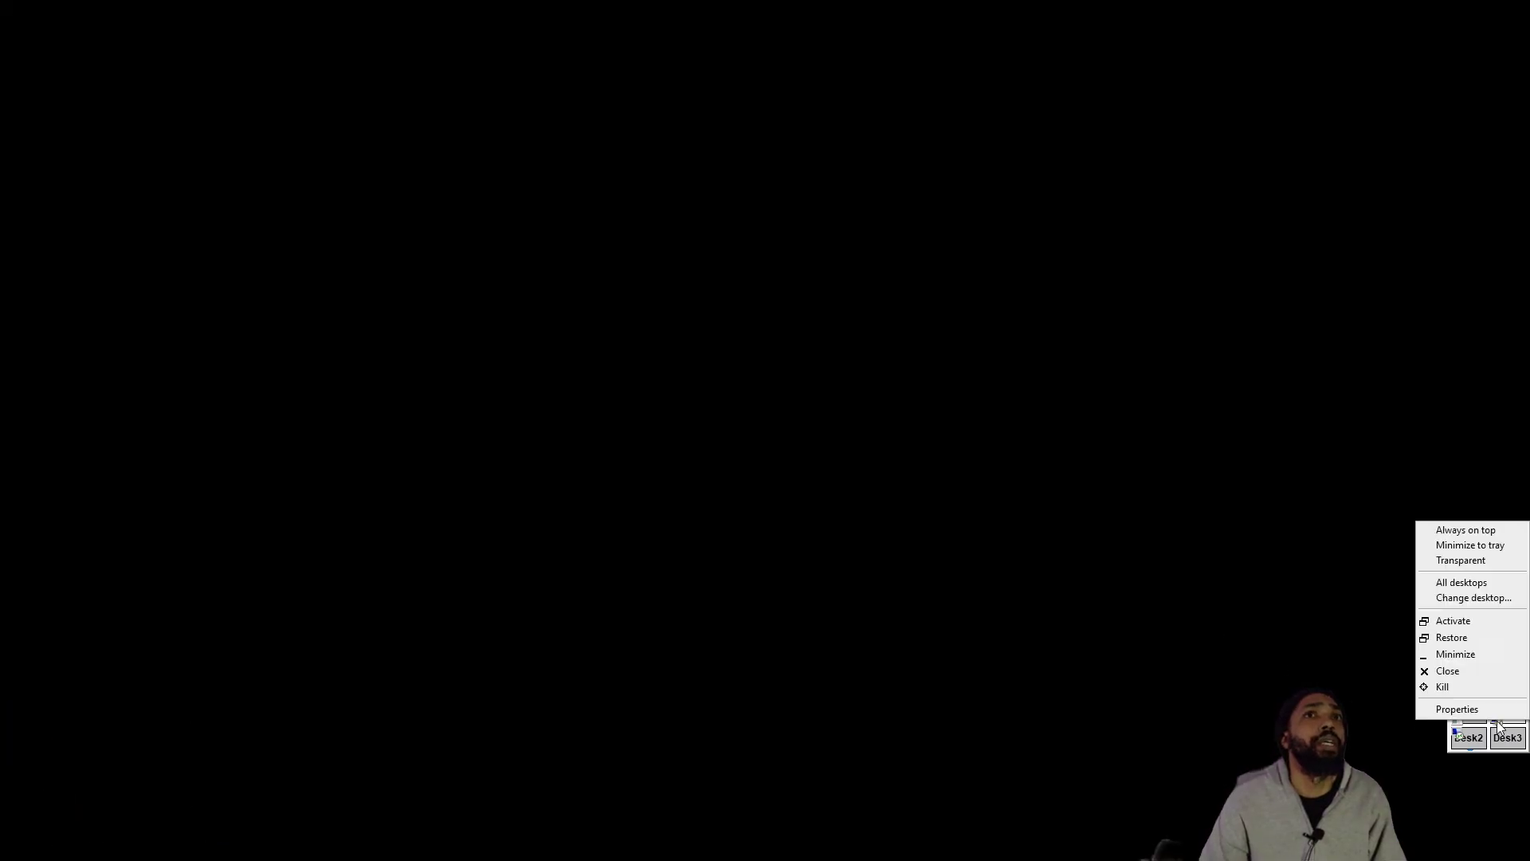
click(1479, 673)
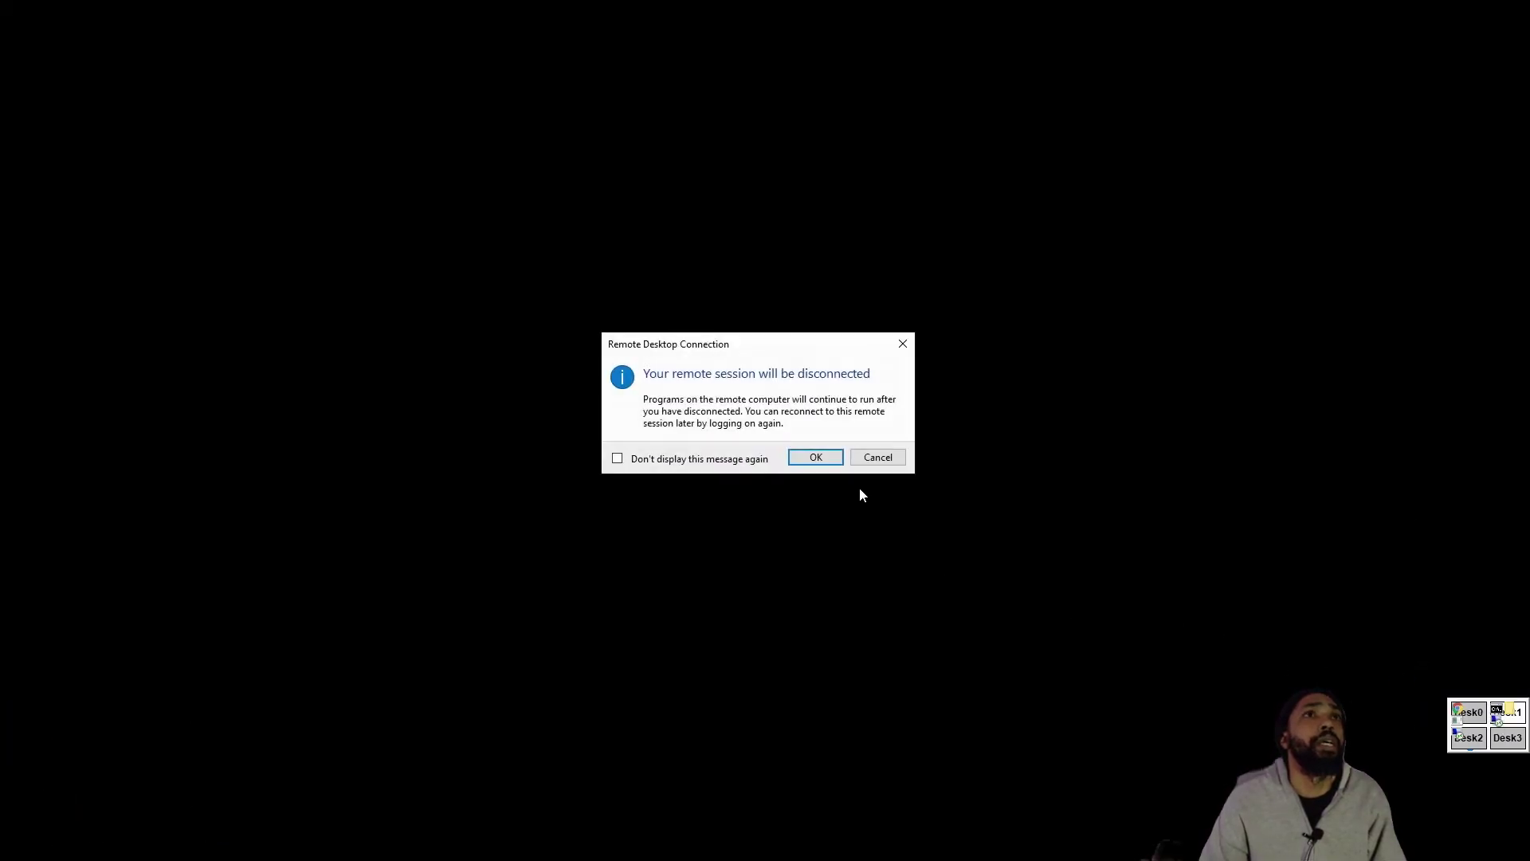
click(816, 457)
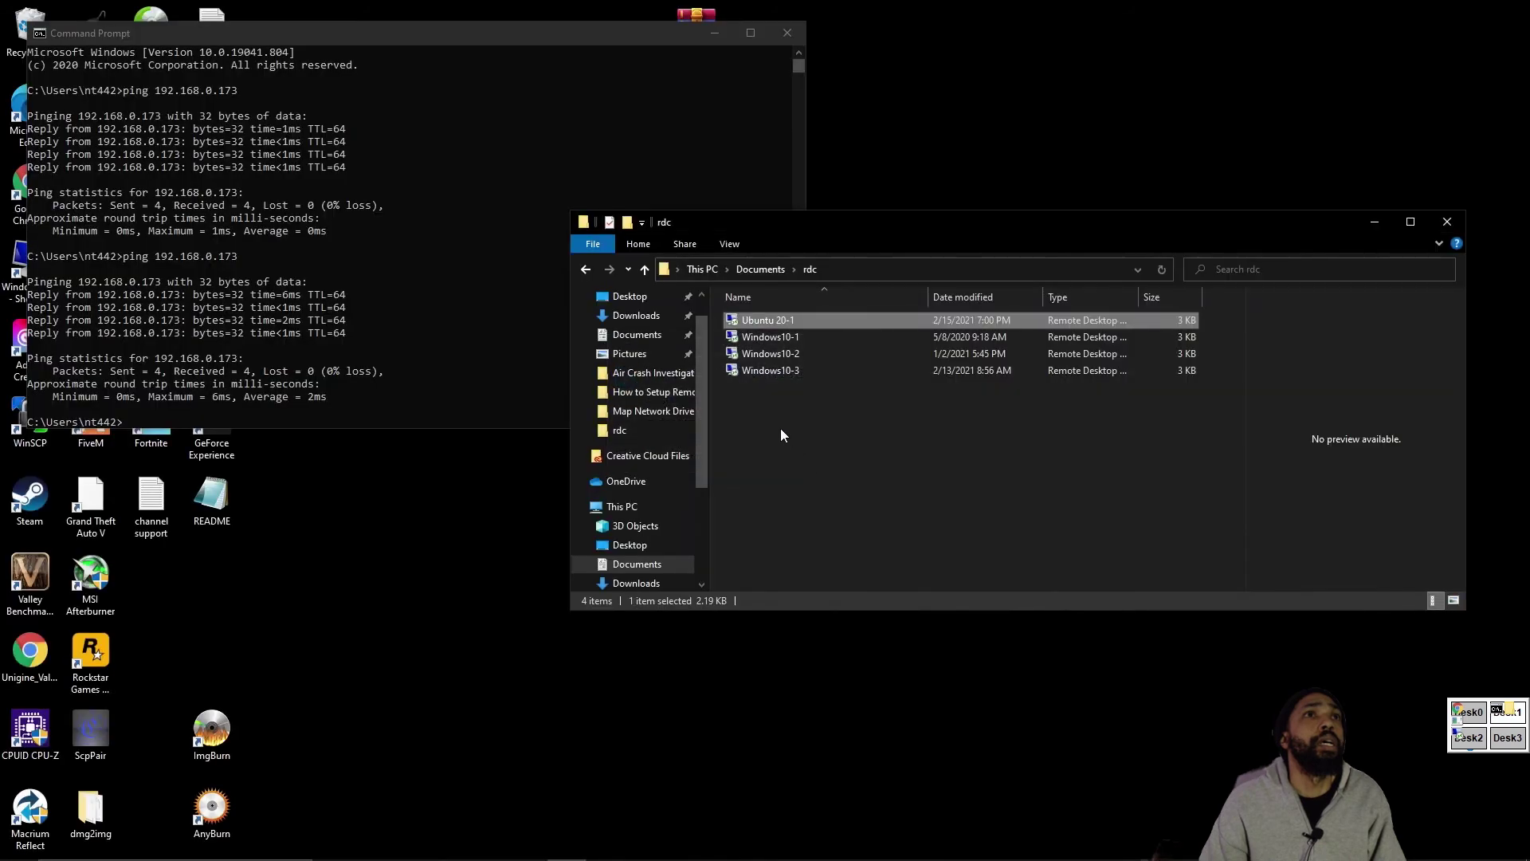
double_click(765, 322)
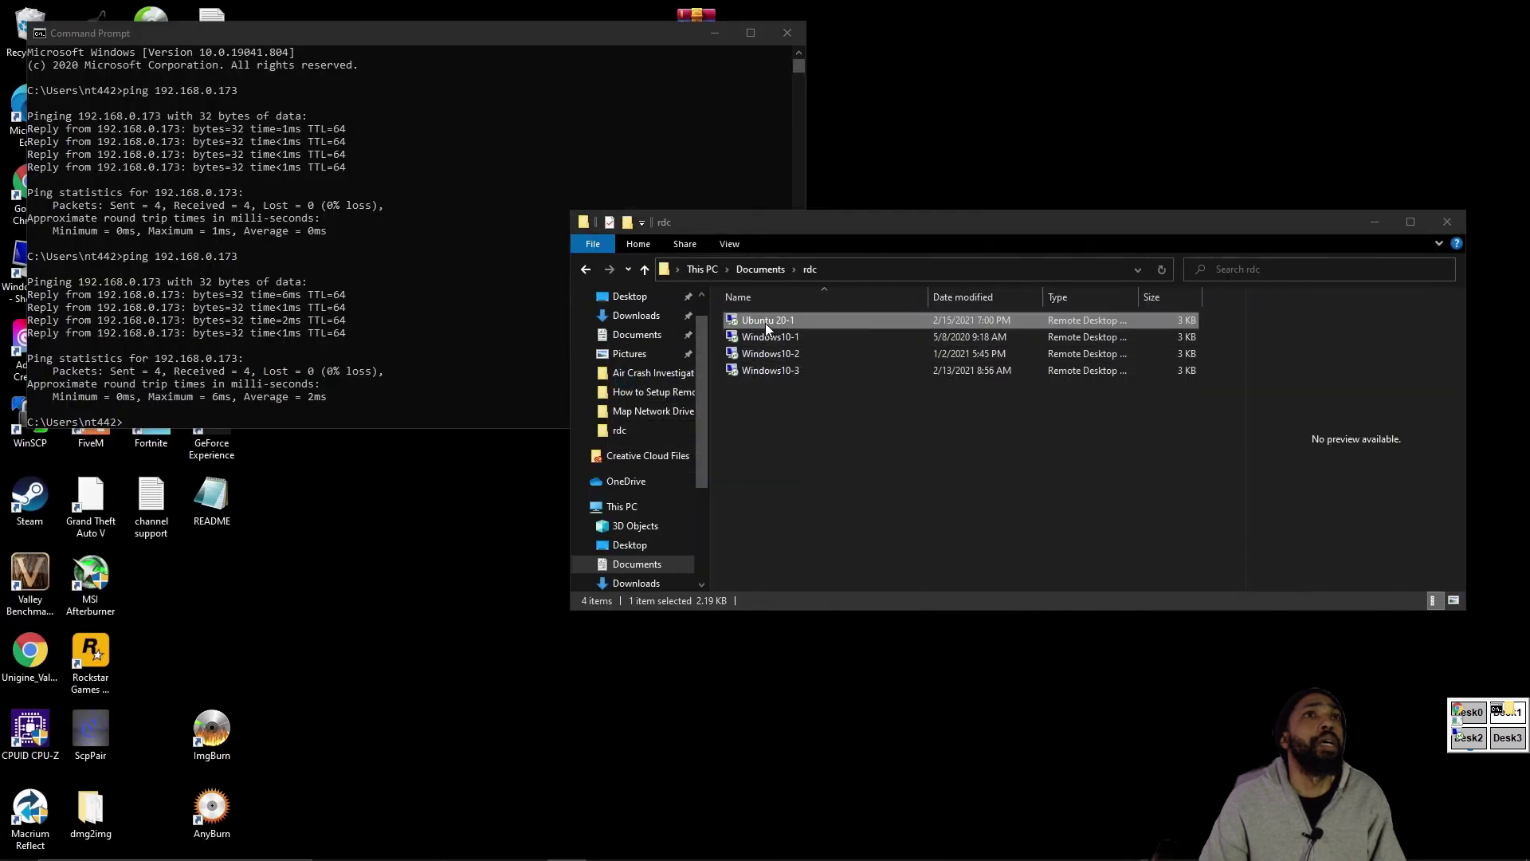
click(891, 527)
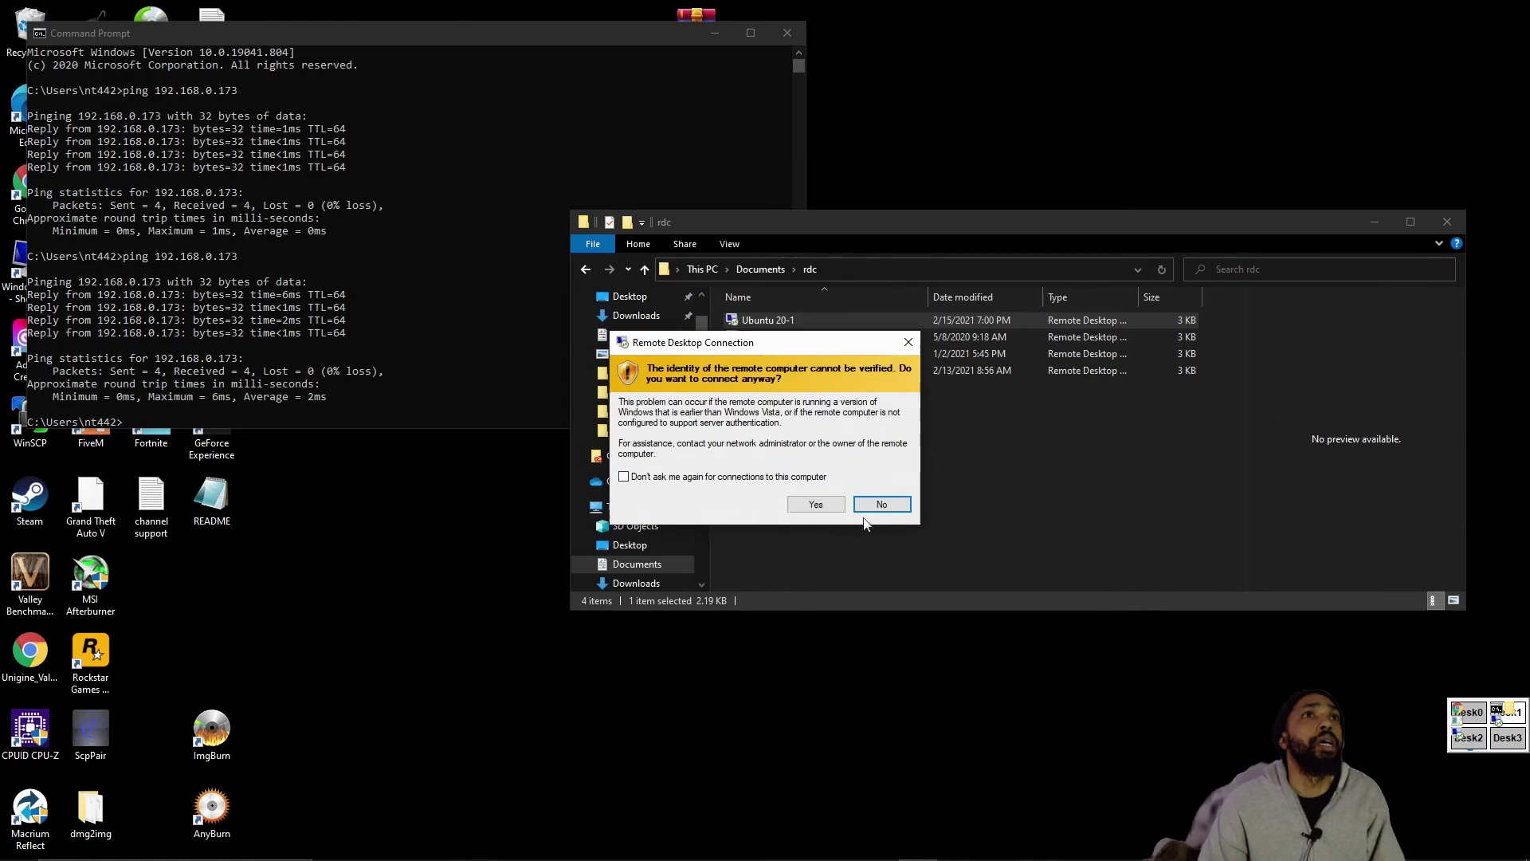
click(835, 509)
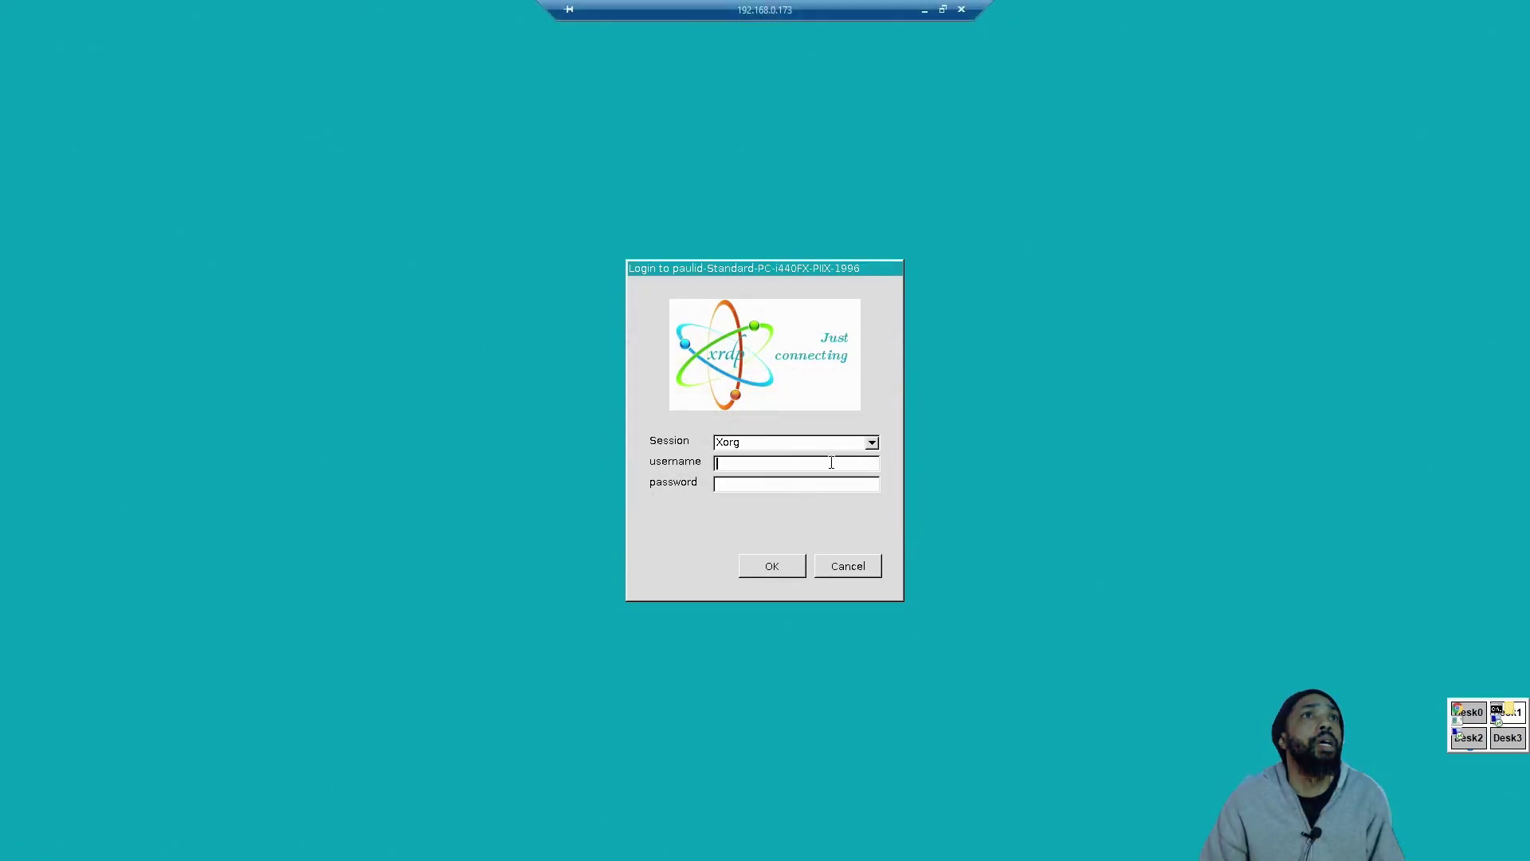
- Sign in at the xrdp login with the account username and password
text(root)
key(BackSpace)
key(BackSpace)
key(BackSpace)
key(BackSpace)
text(P)
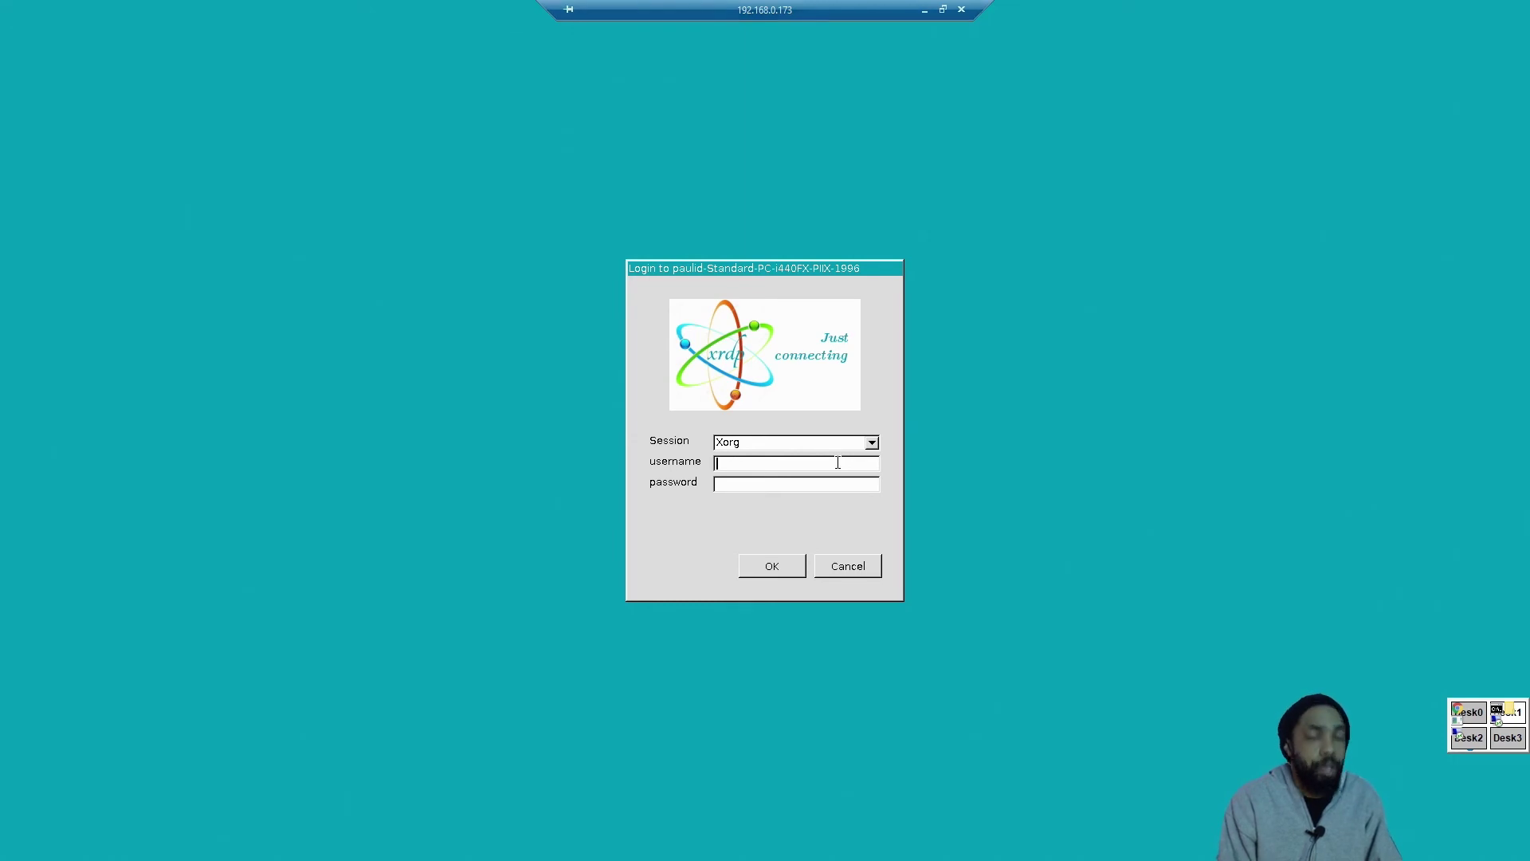
key(BackSpace)
text(paulid)
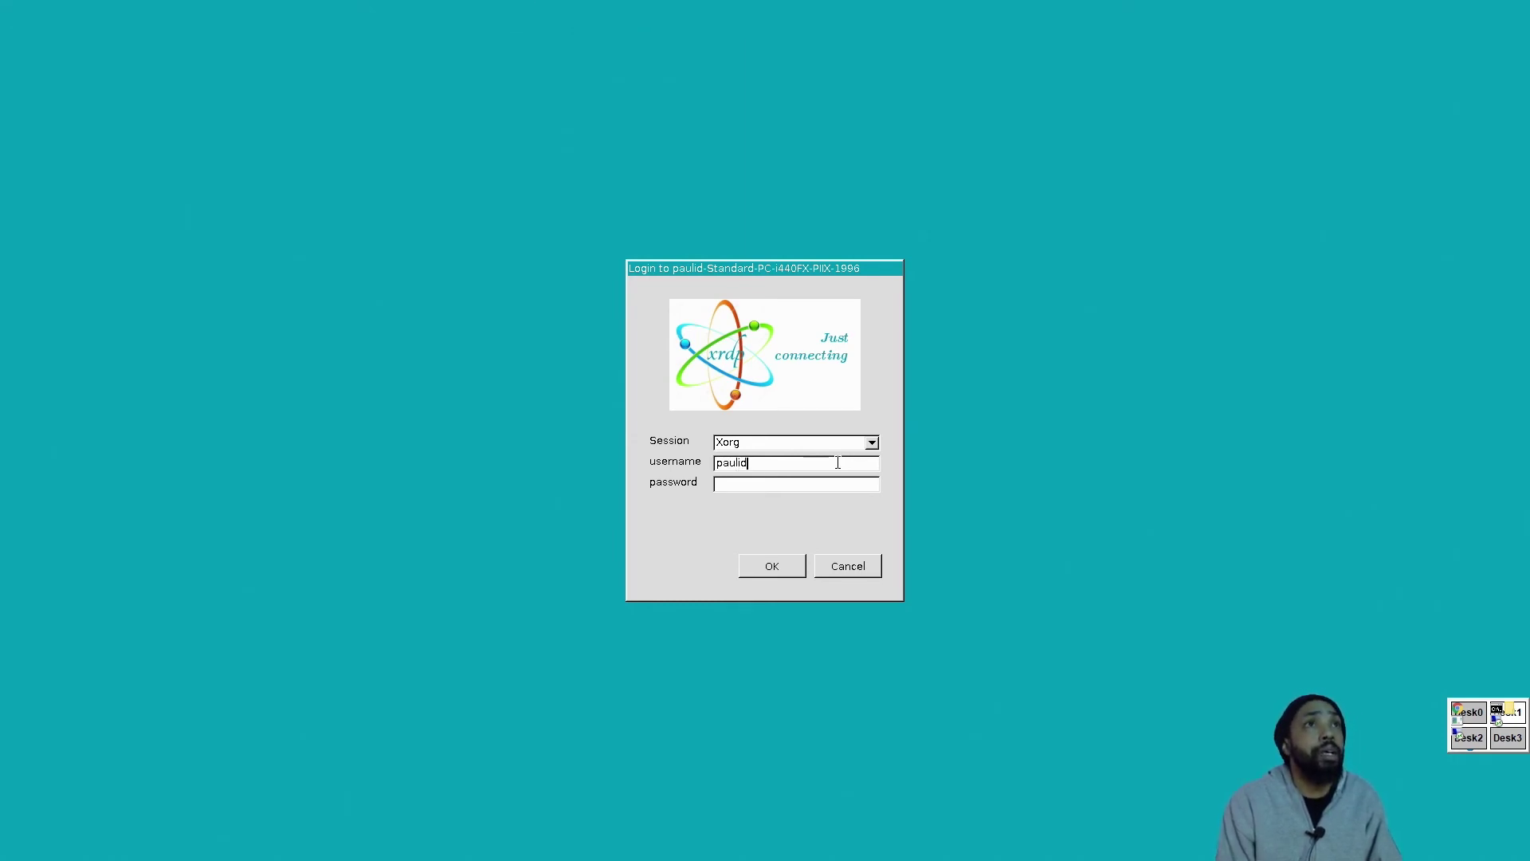
key(Tab)
text(******)
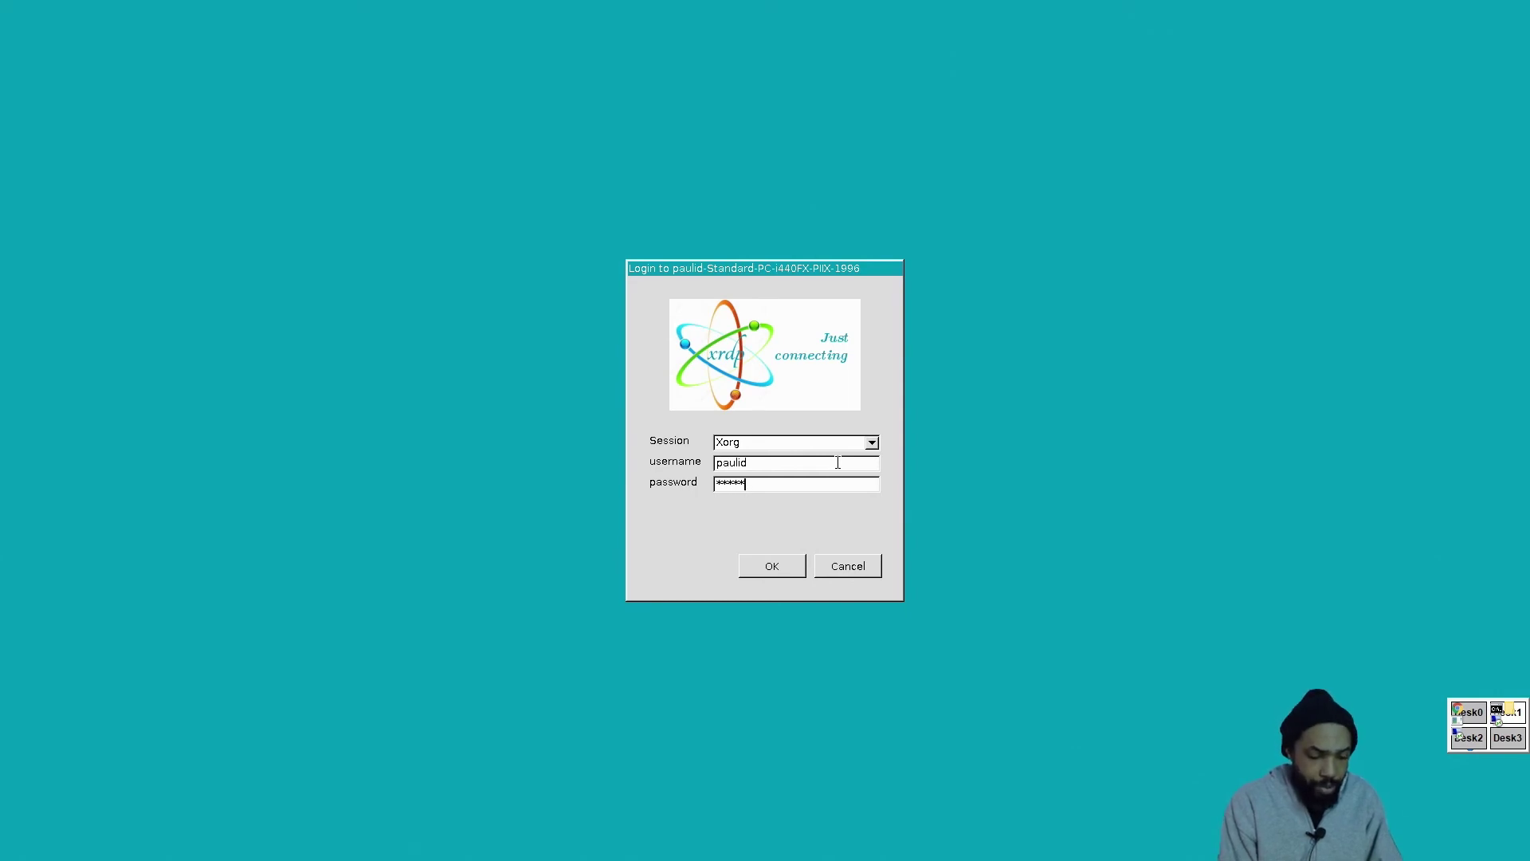
key(Return)
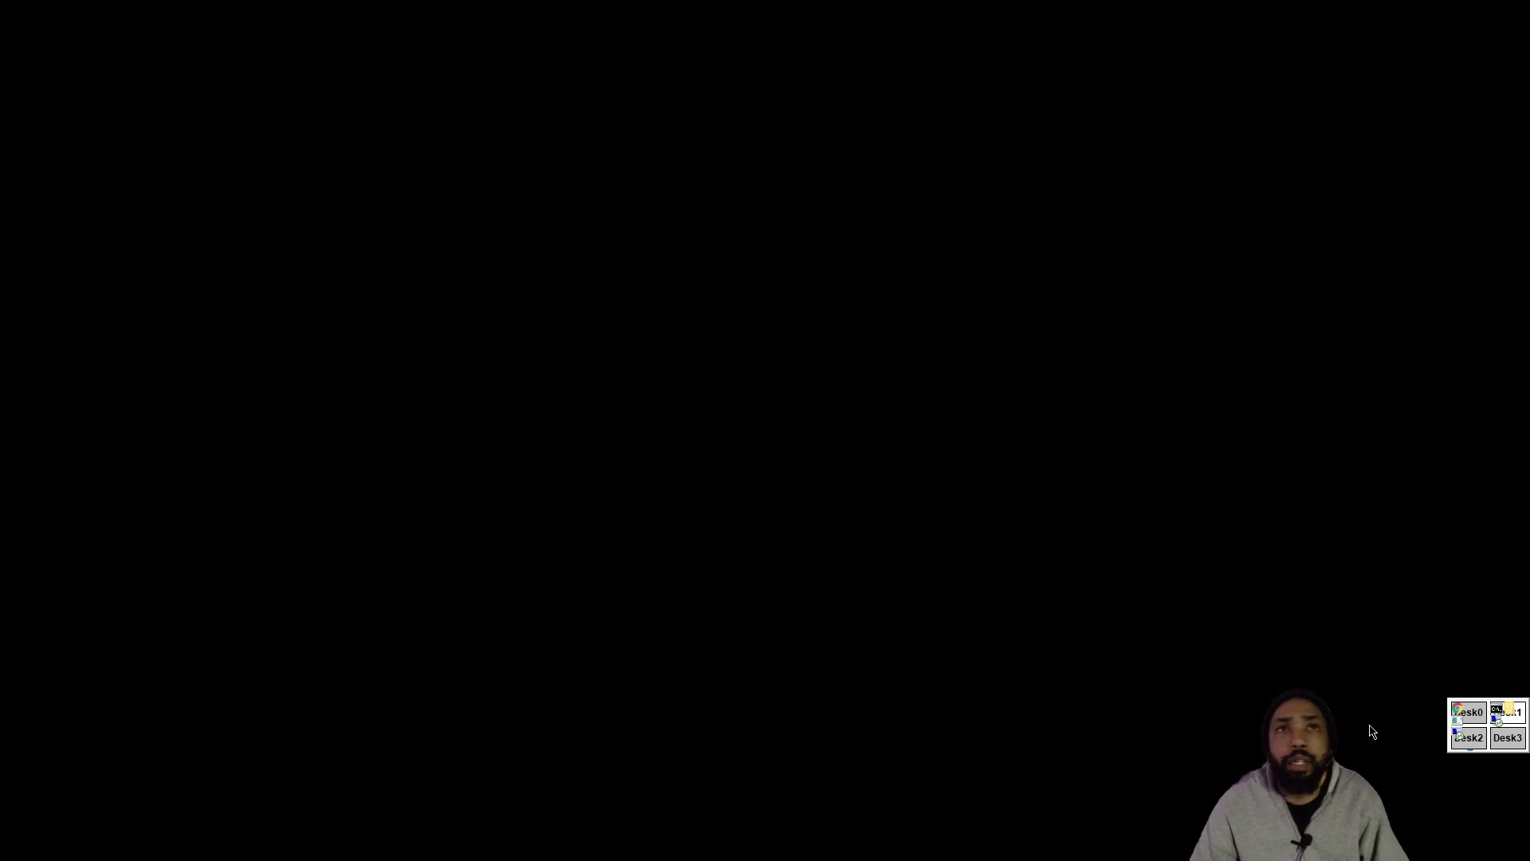
- Close the black remote session window and confirm the disconnect
right_click(1498, 718)
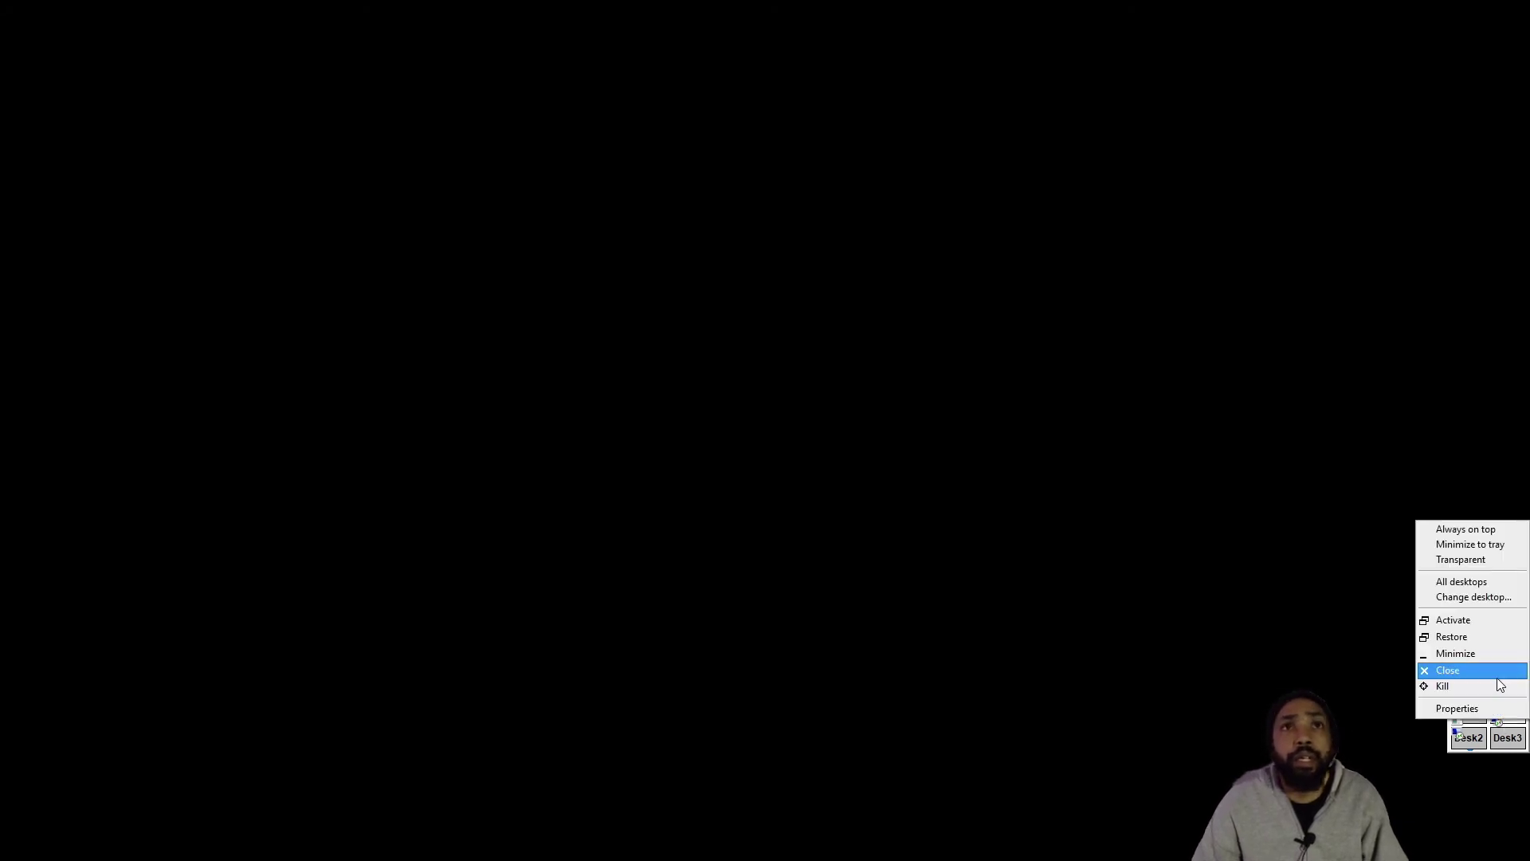
click(1498, 674)
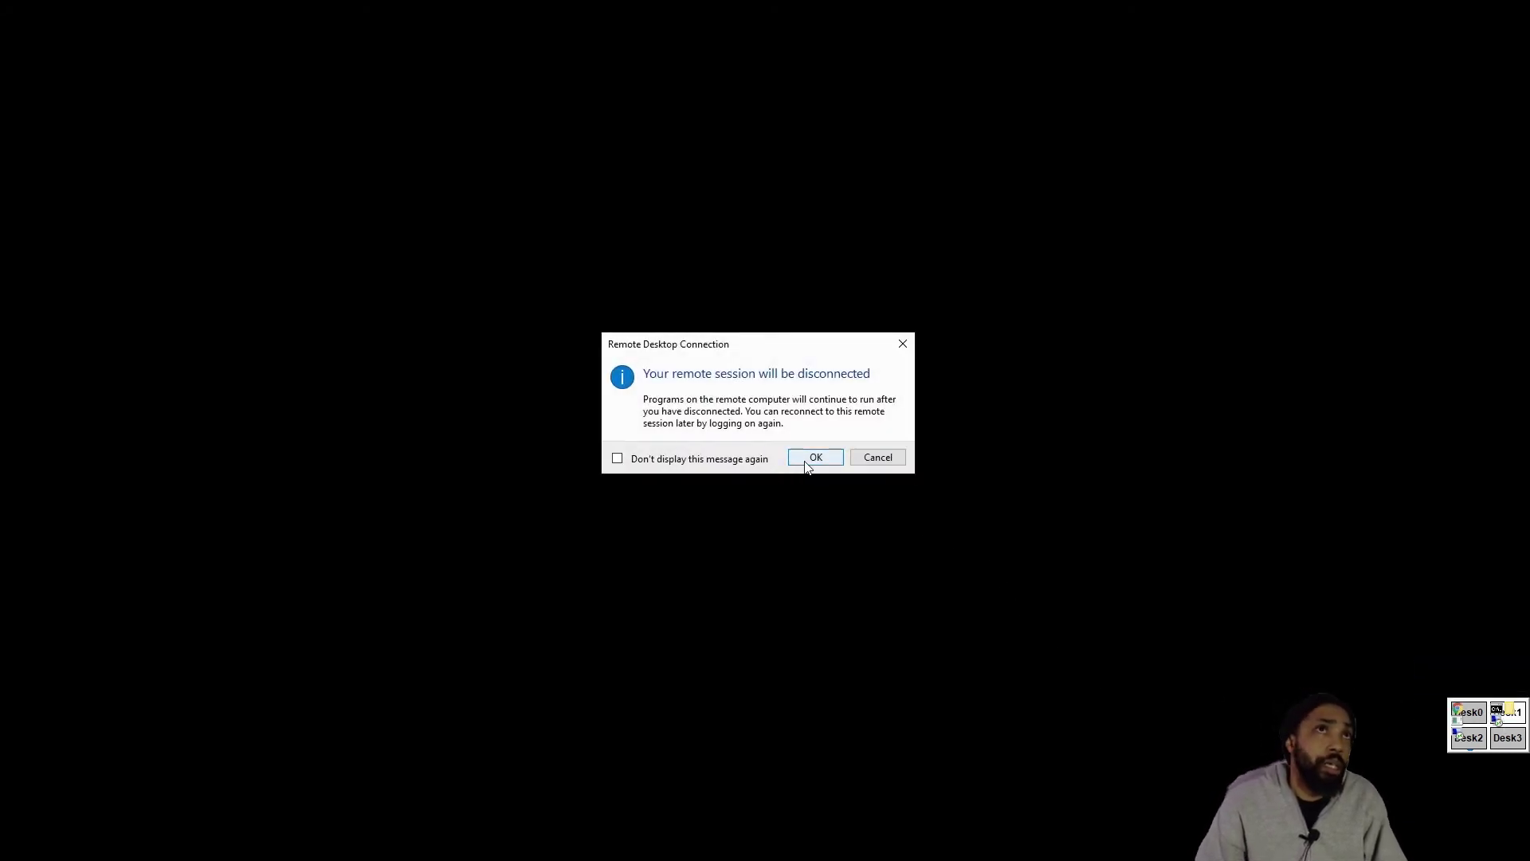
click(807, 465)
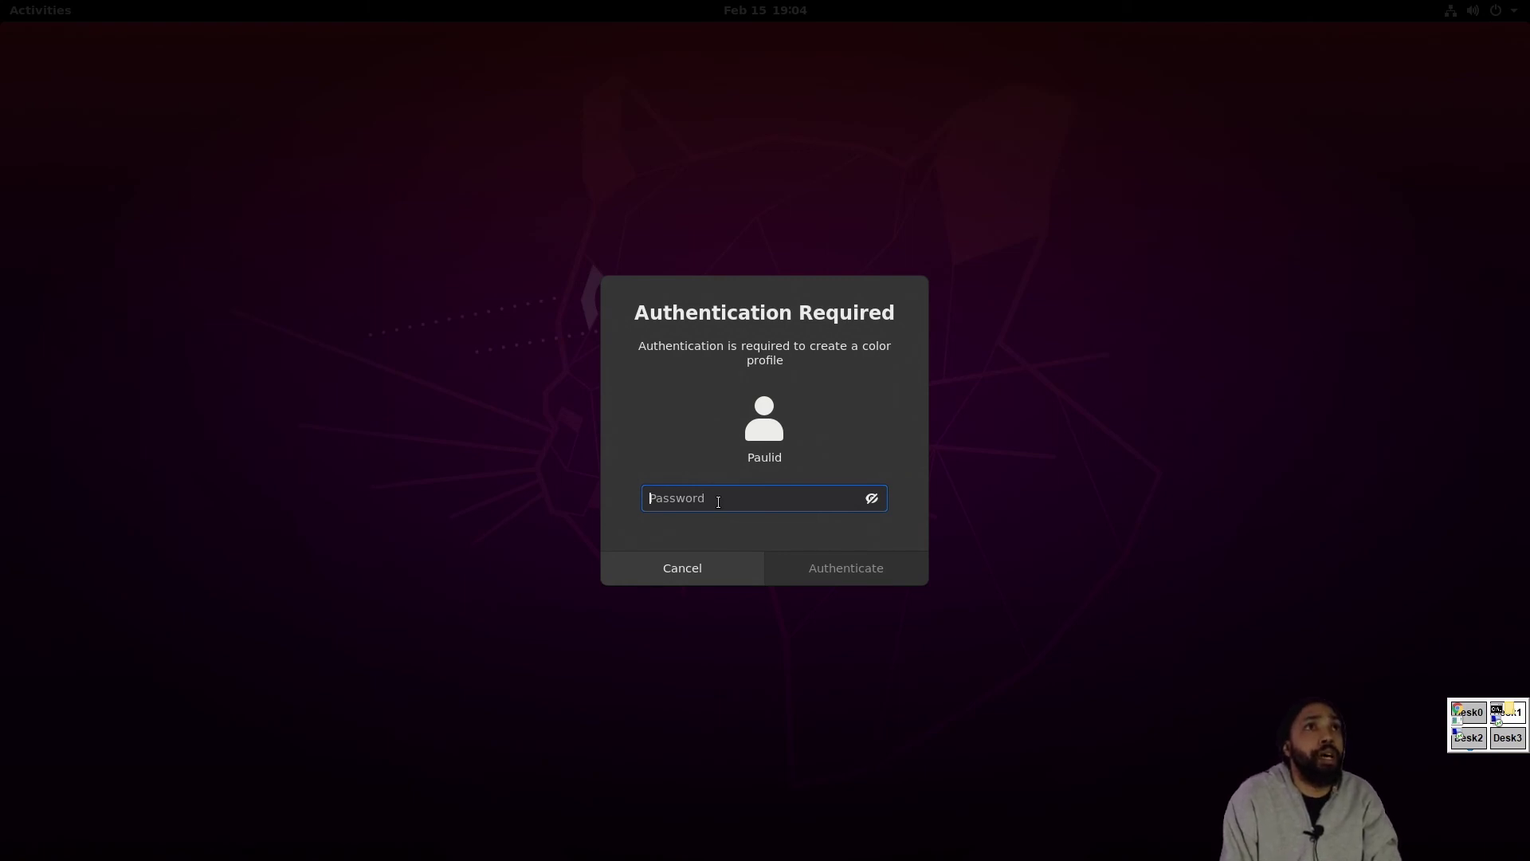
- Enter the account password in both color-profile and color-device Authentication Required dialogs
text(*******)
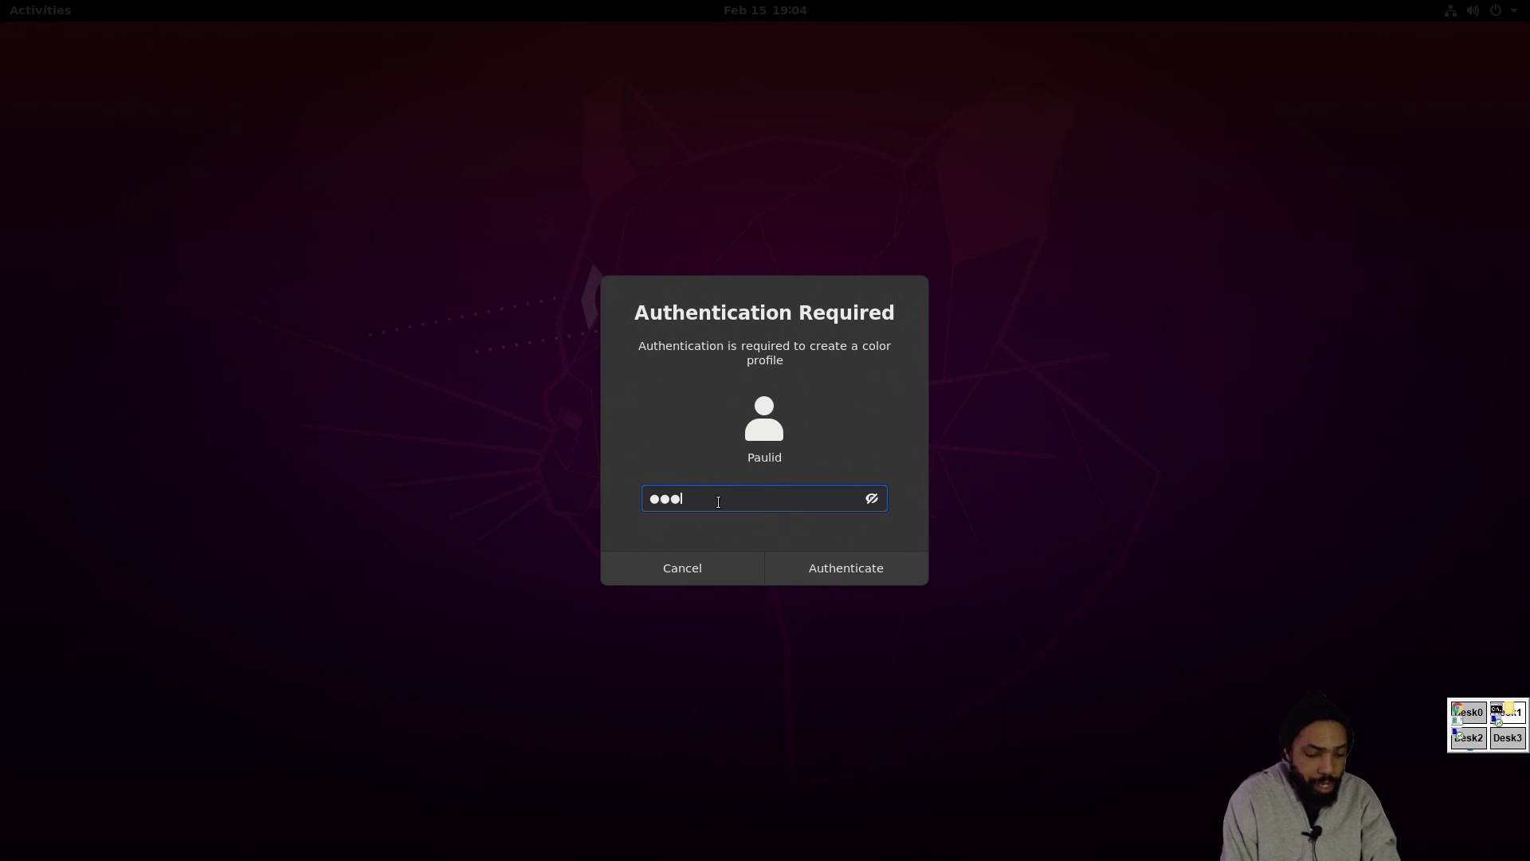
text(*)
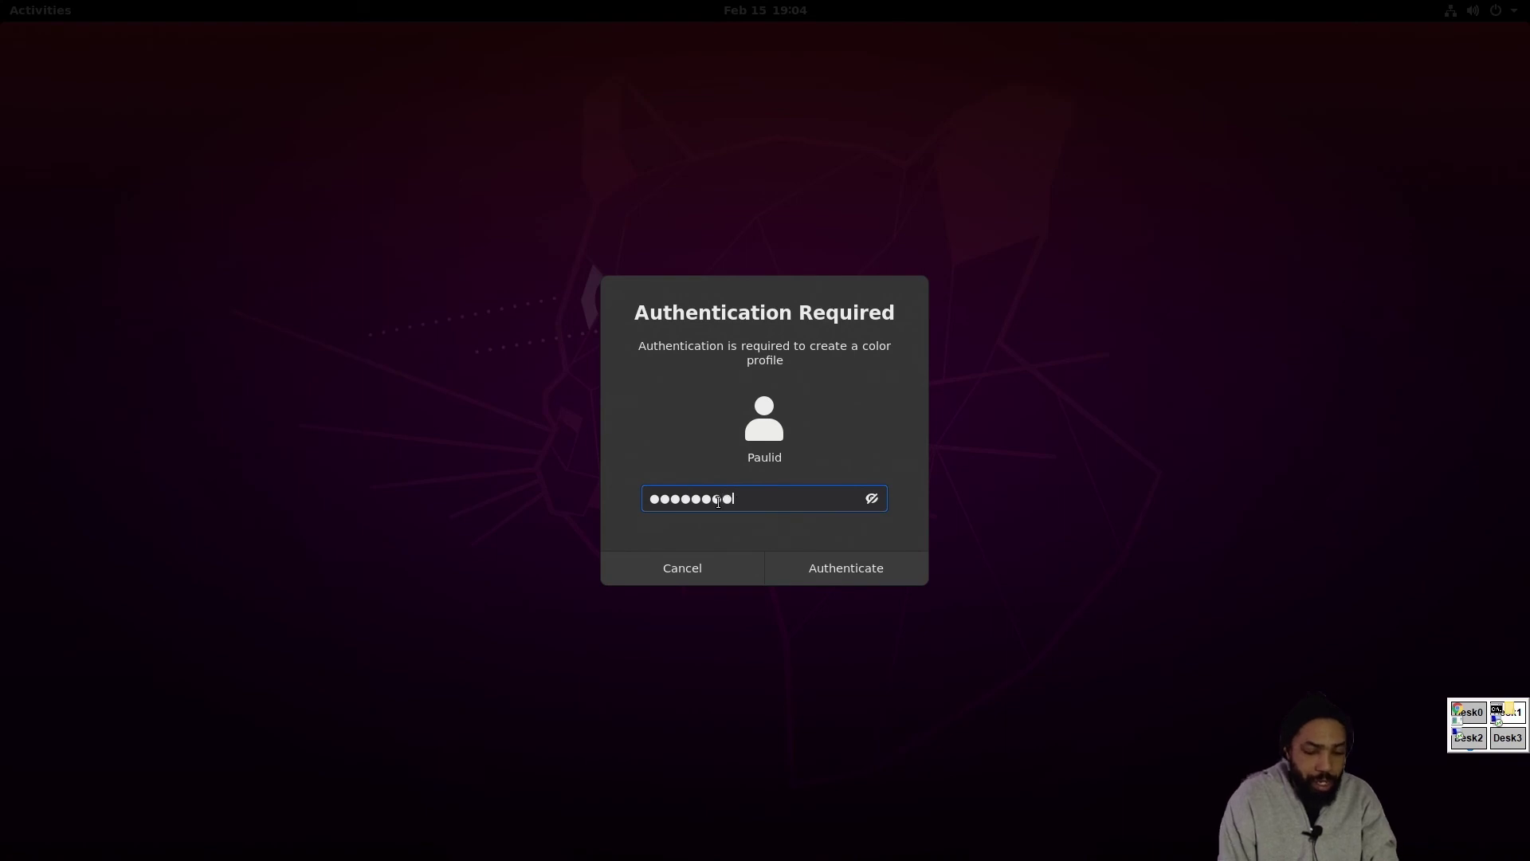
key(Return)
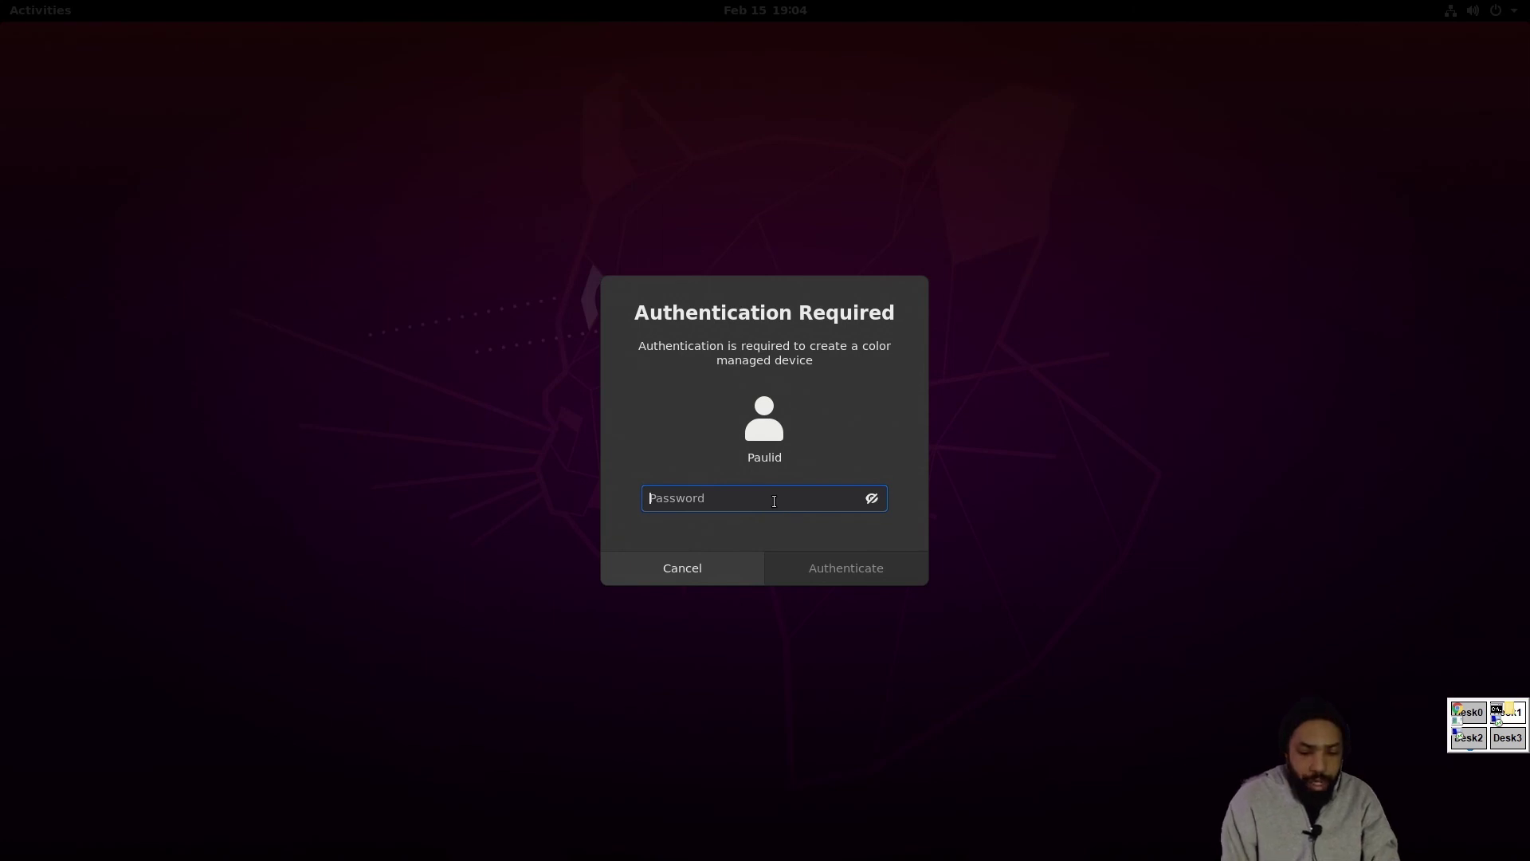
text(*****)
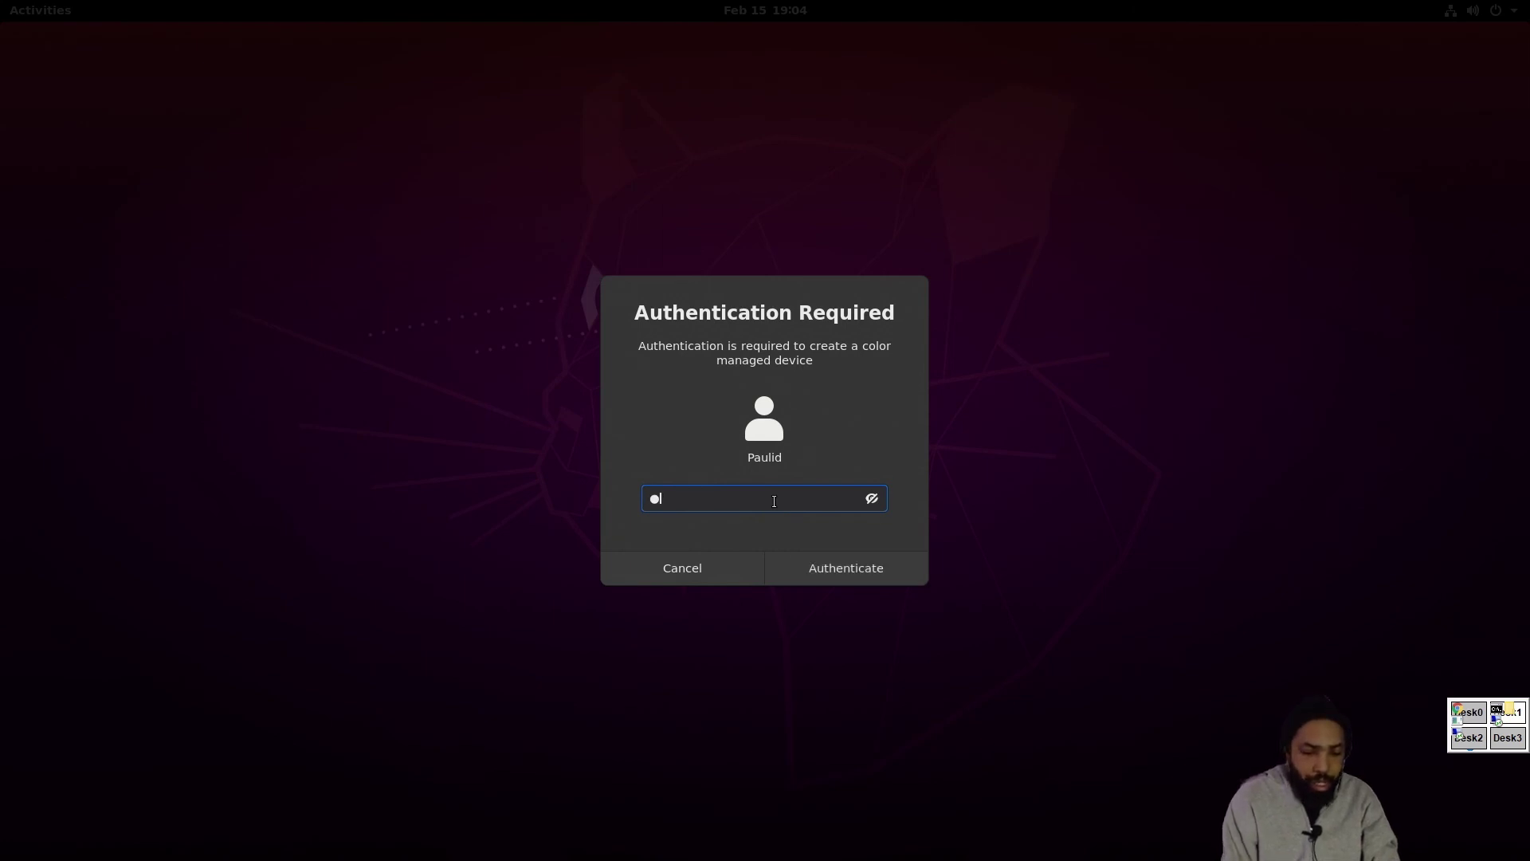
text(***)
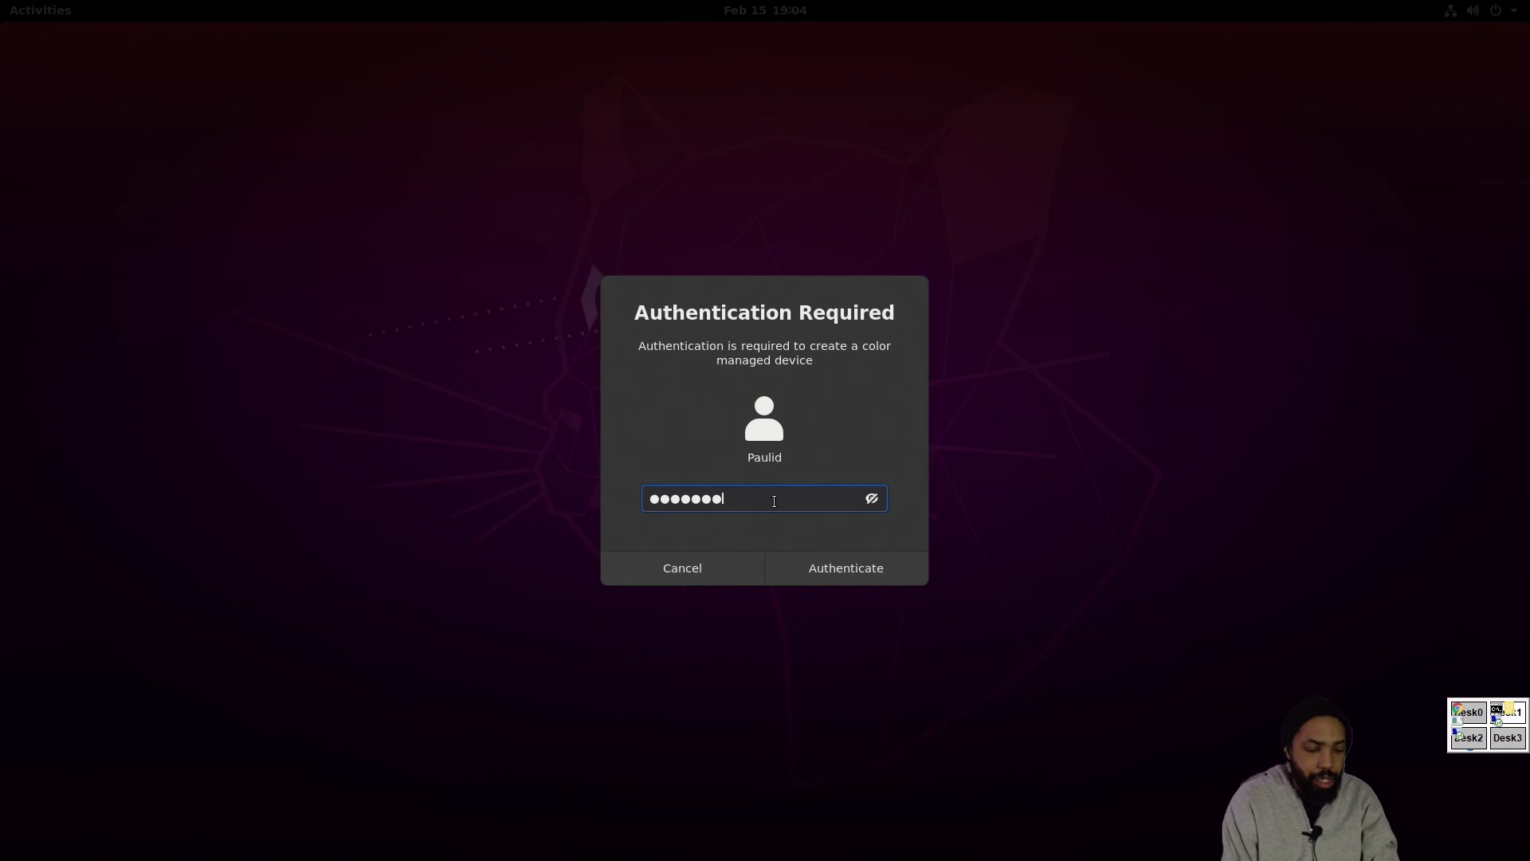
key(Return)
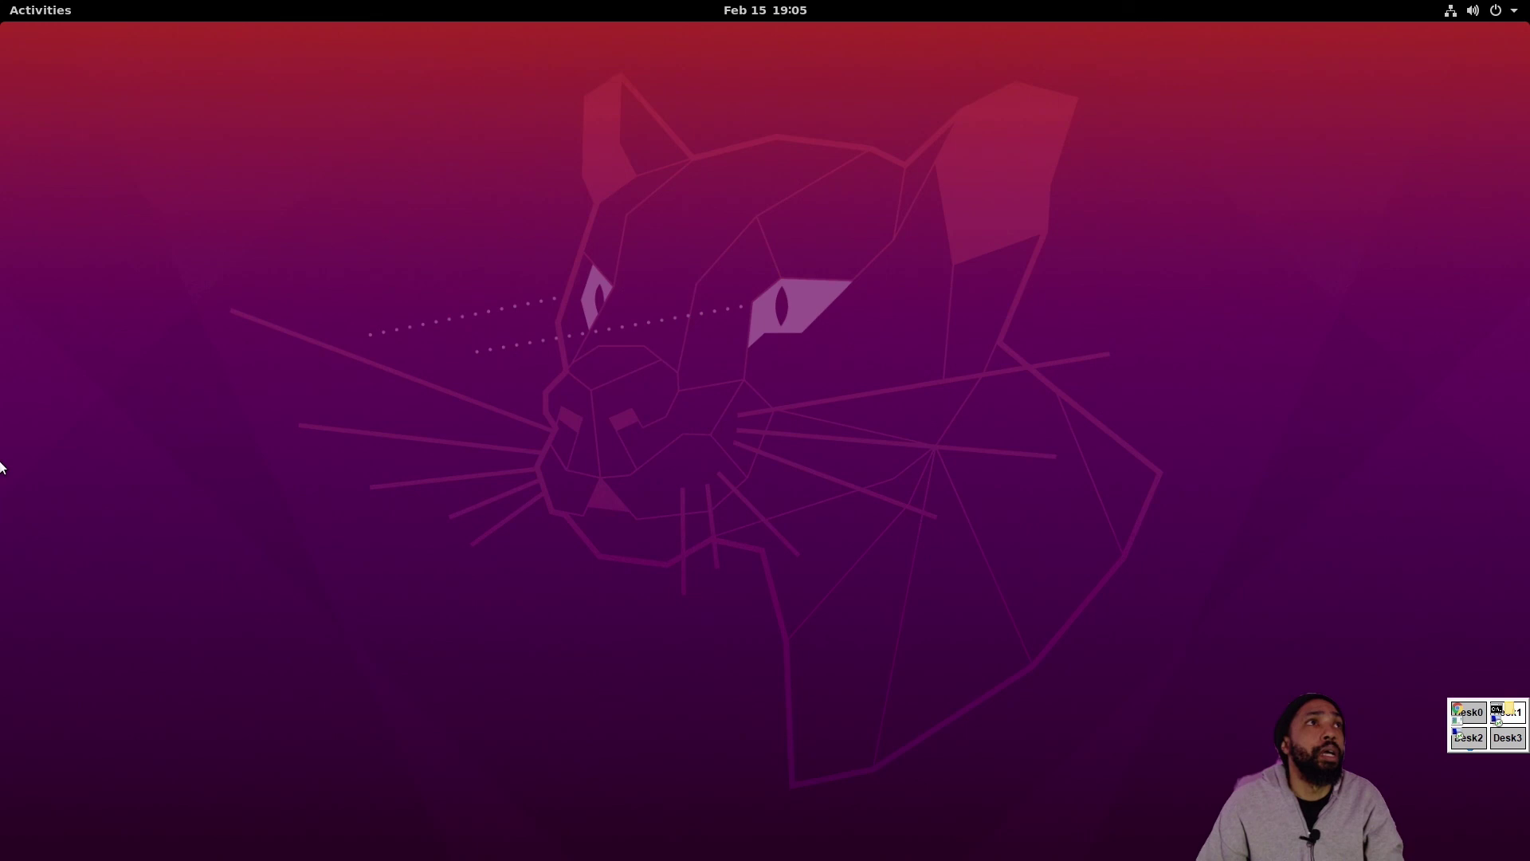
- Open Activities and show all installed applications with Super+A, checking the other desktop briefly
click(47, 11)
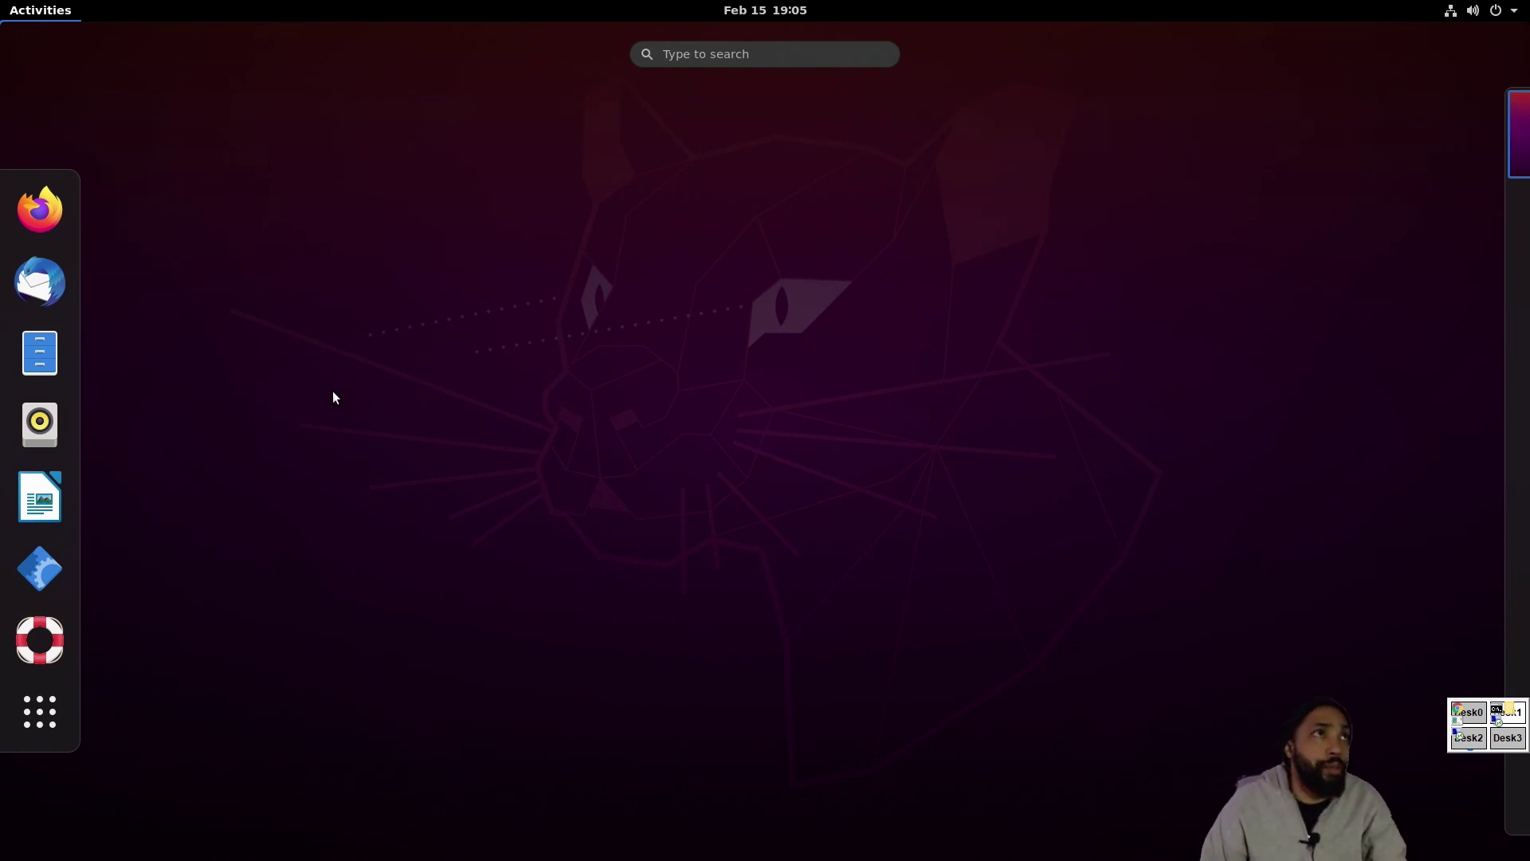
key(super+a)
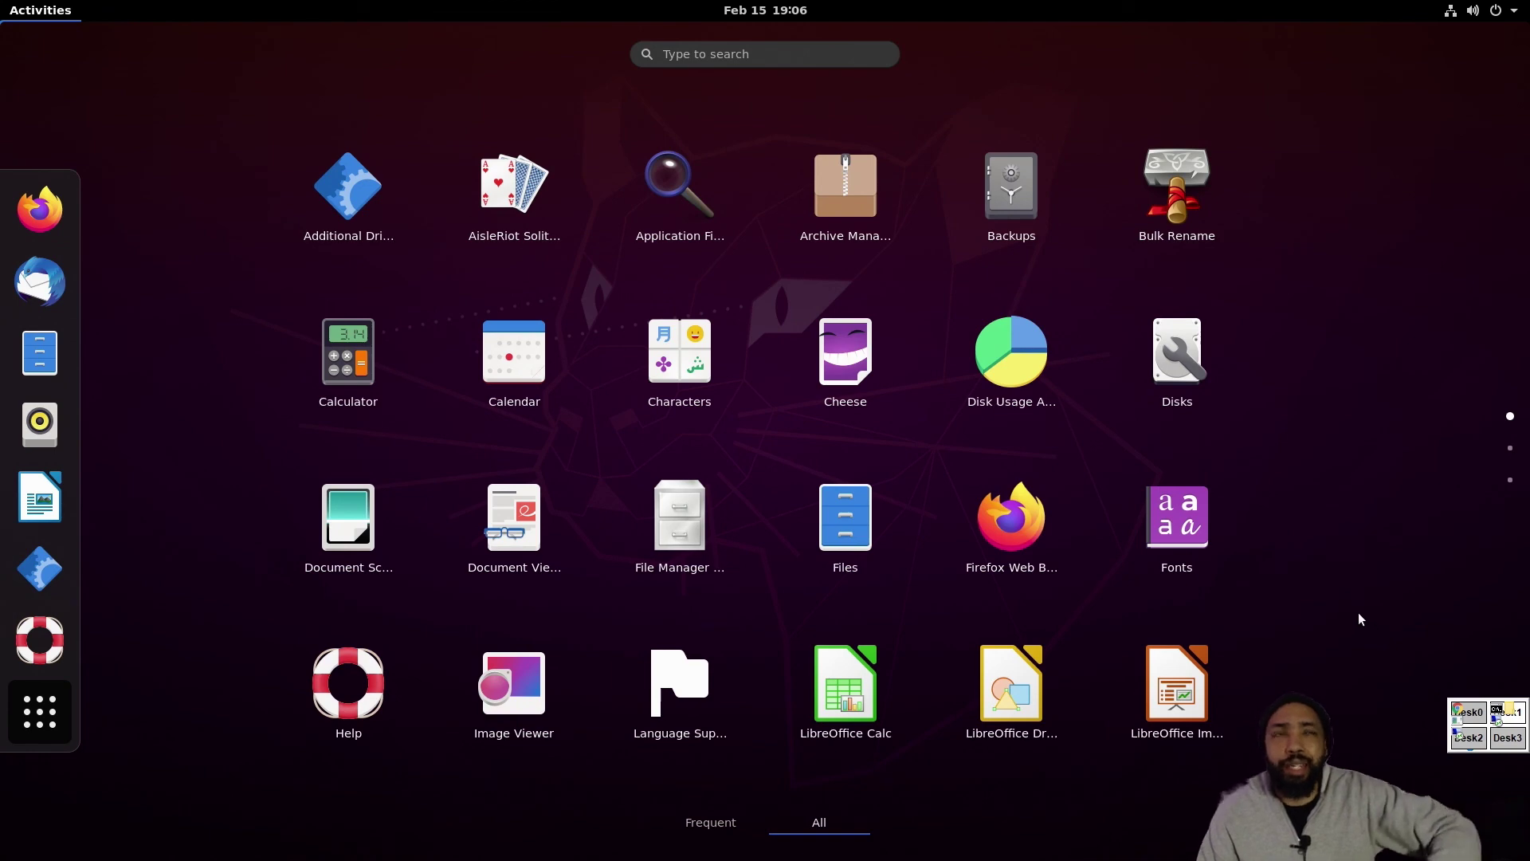
click(1496, 710)
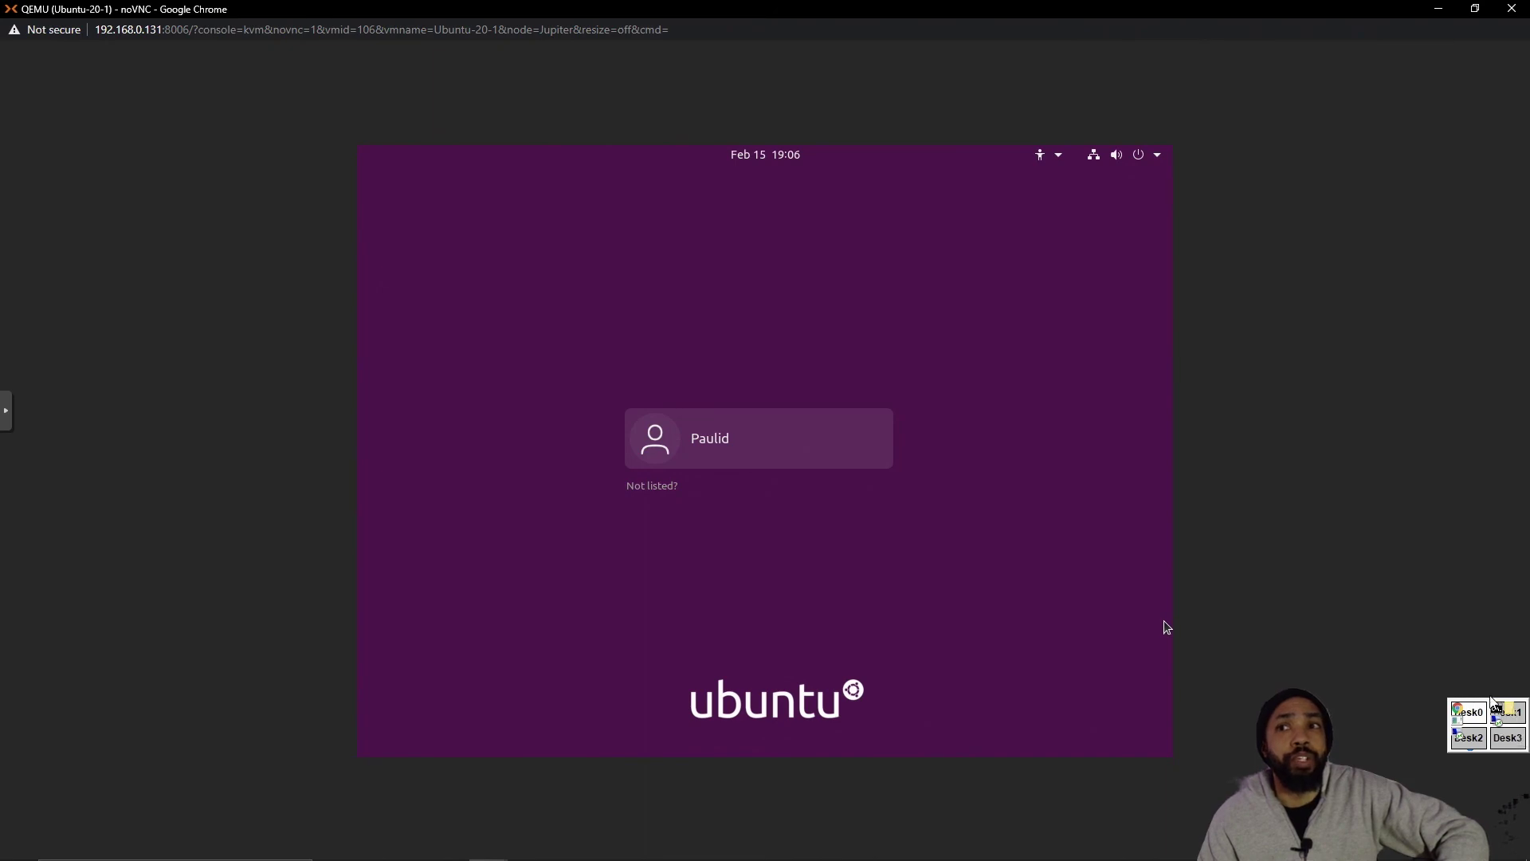
click(1467, 709)
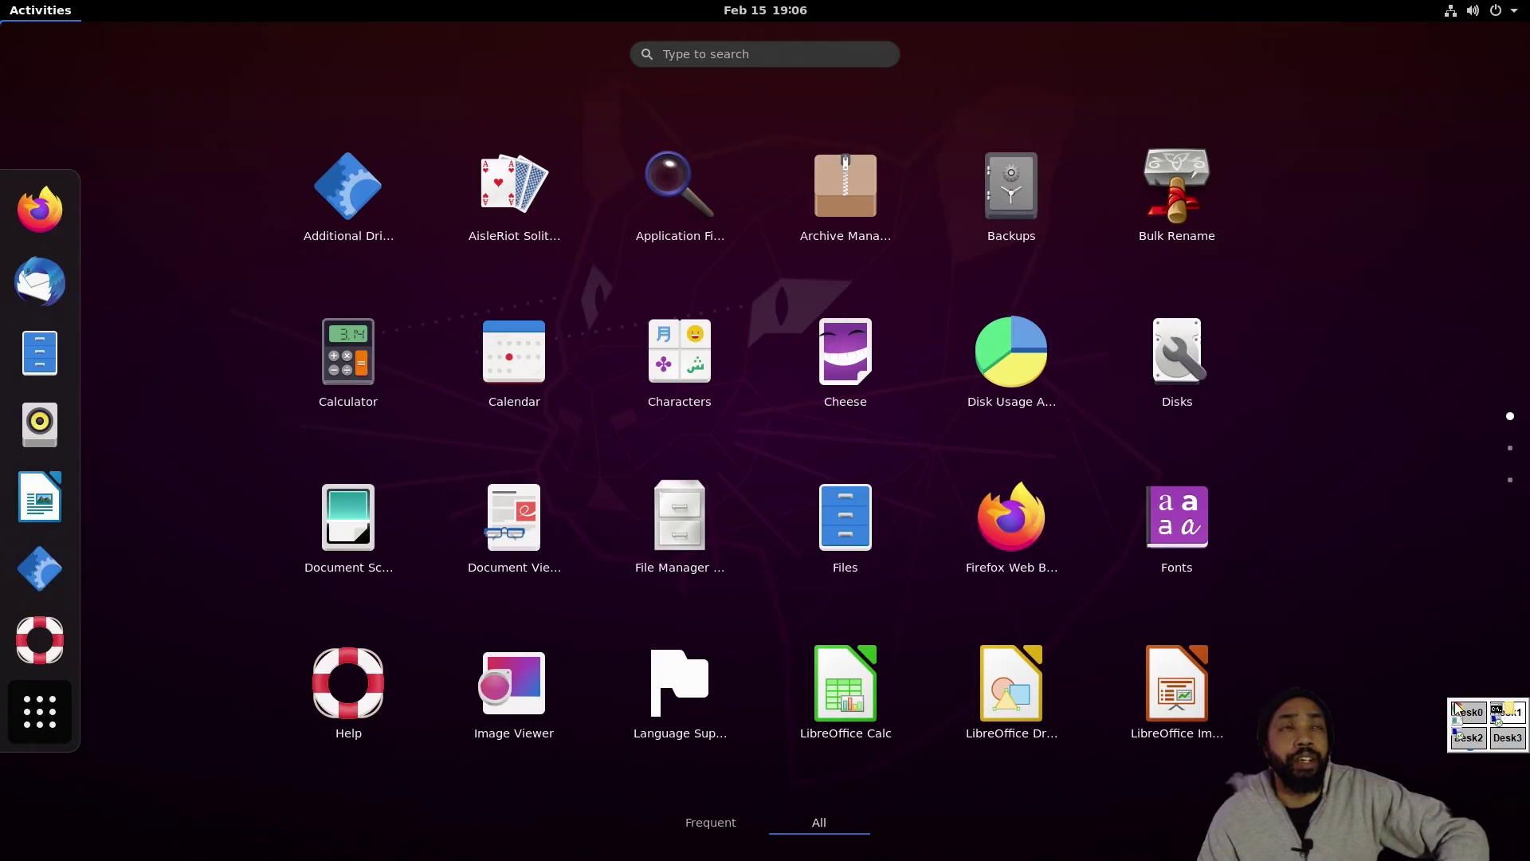